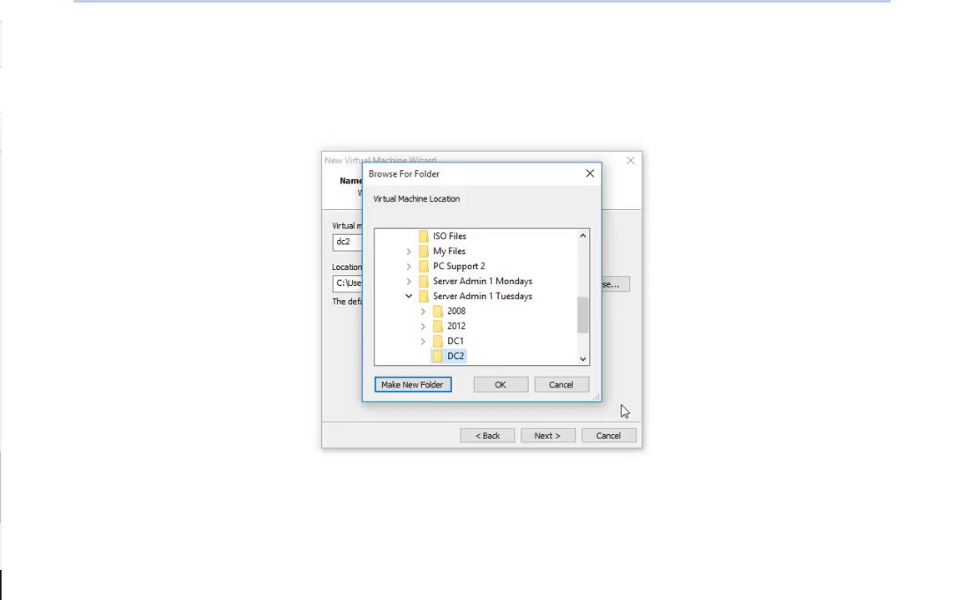
# - Place the VM in the DC2 folder, name it DC2, and accept the default hardware settings
pyautogui.click(493, 385)
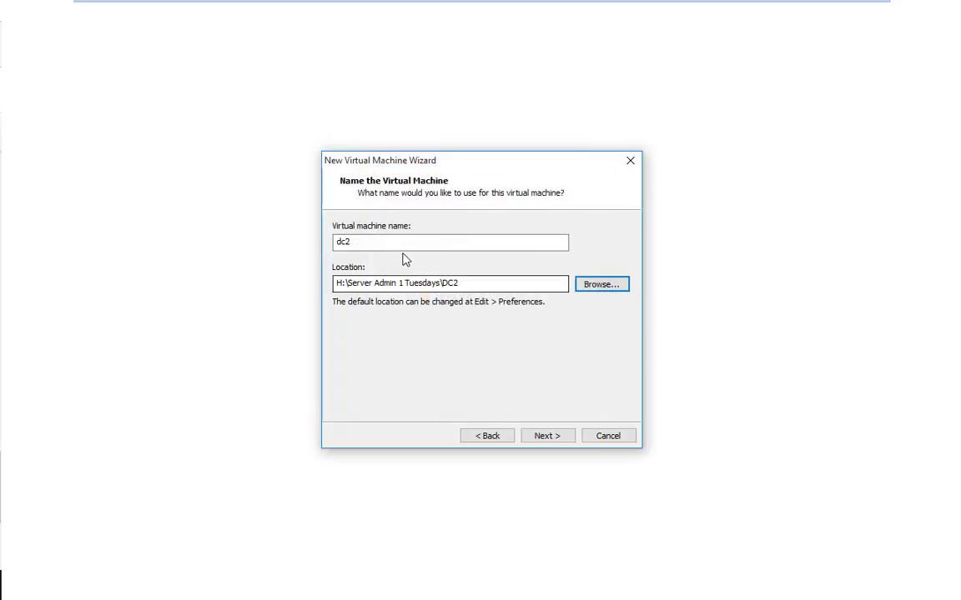
pyautogui.write('DC2')
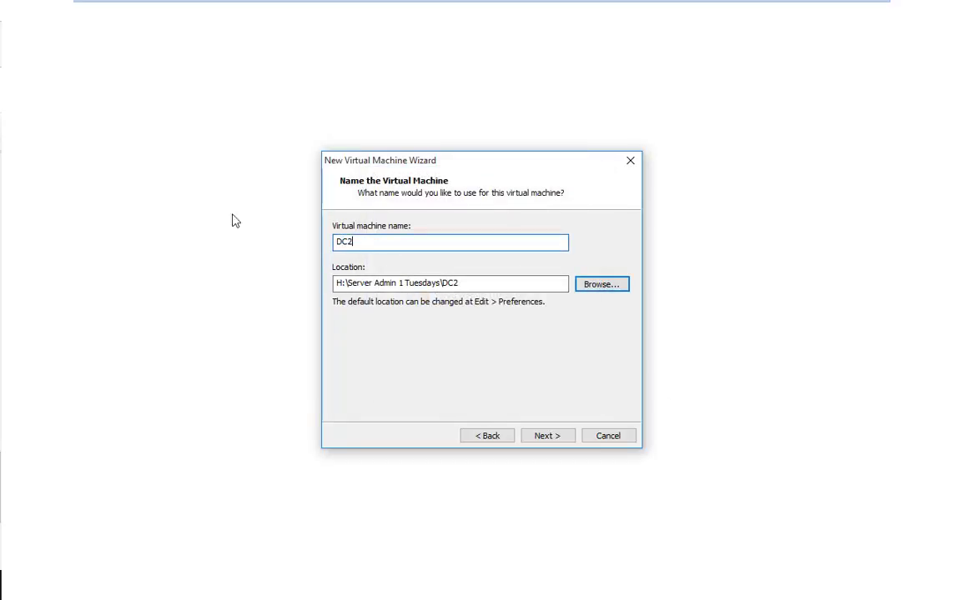
pyautogui.click(548, 437)
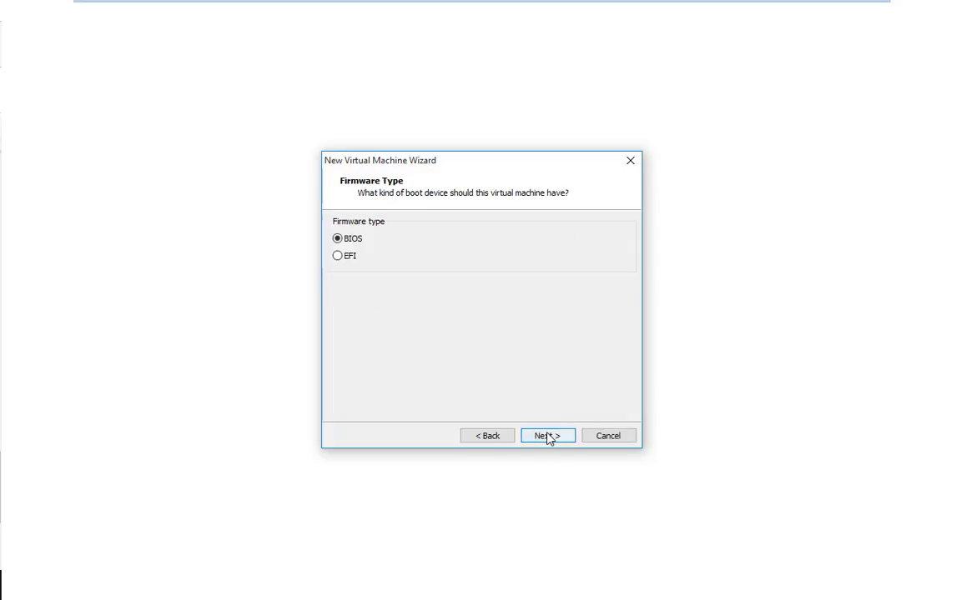
pyautogui.click(548, 437)
pyautogui.click(548, 437)
pyautogui.click(547, 437)
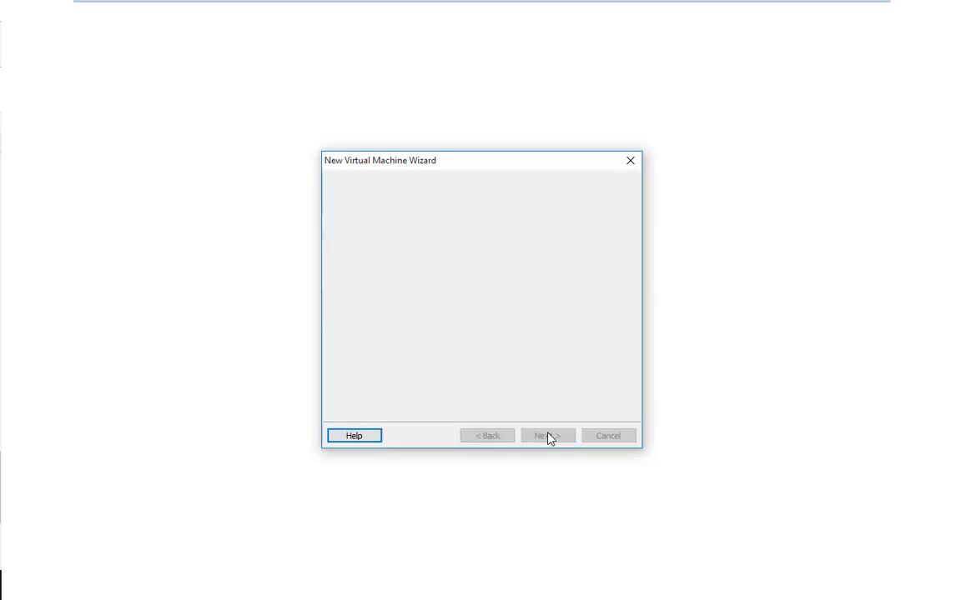
pyautogui.click(548, 437)
pyautogui.click(548, 437)
pyautogui.click(548, 437)
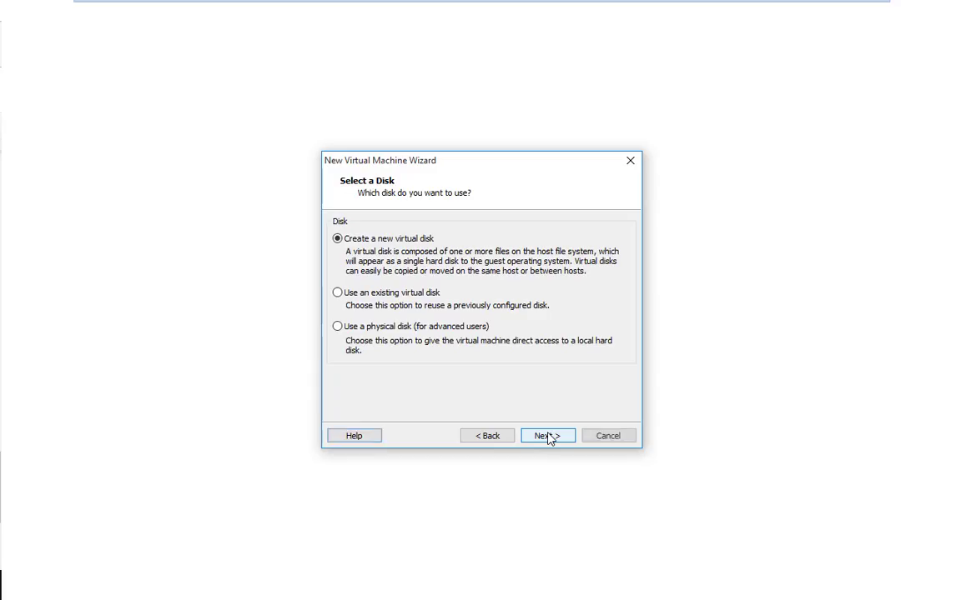
# - Create a new virtual disk stored as a single file and finish the wizard
pyautogui.click(546, 435)
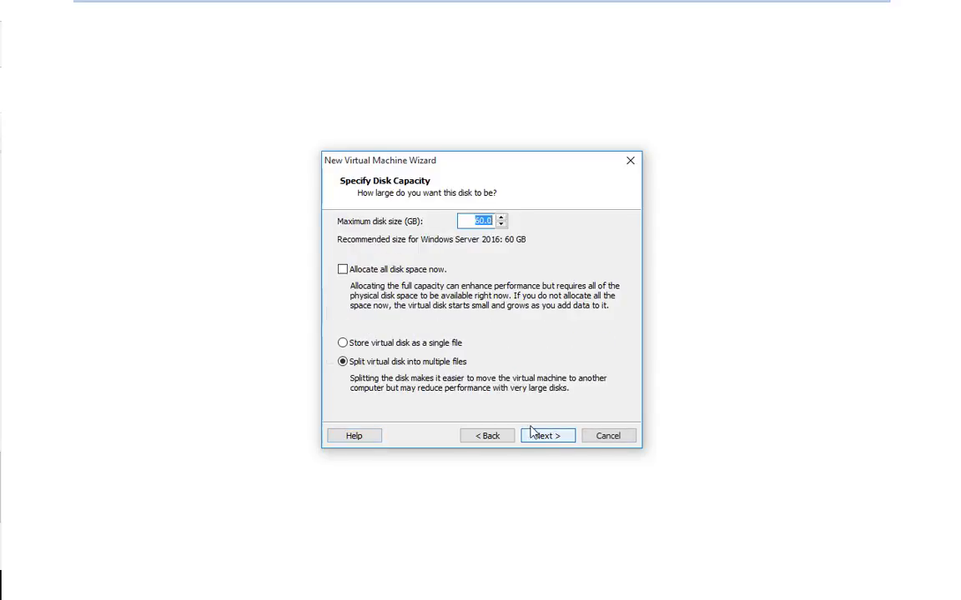
pyautogui.click(343, 342)
pyautogui.click(547, 437)
pyautogui.click(548, 436)
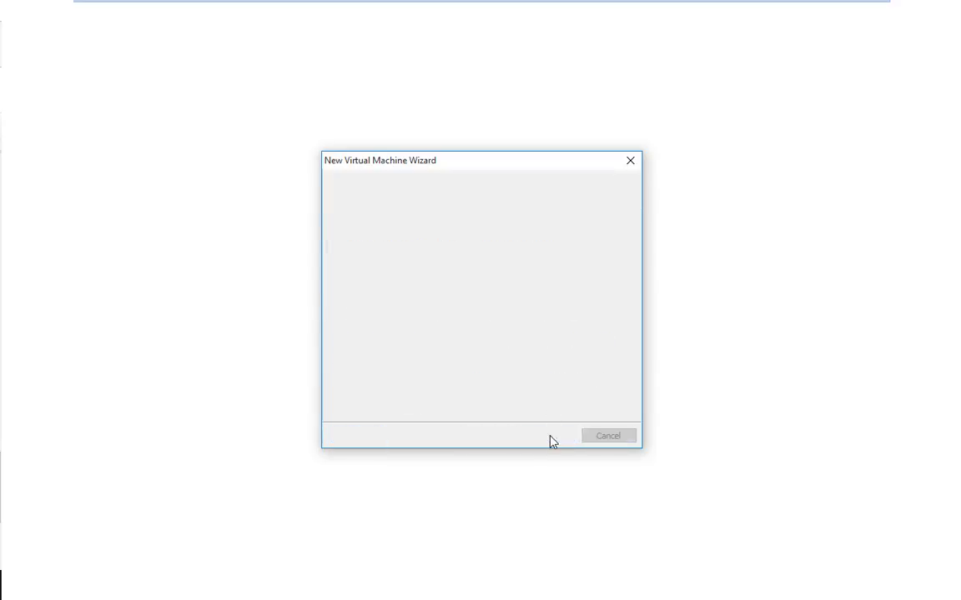
pyautogui.click(548, 436)
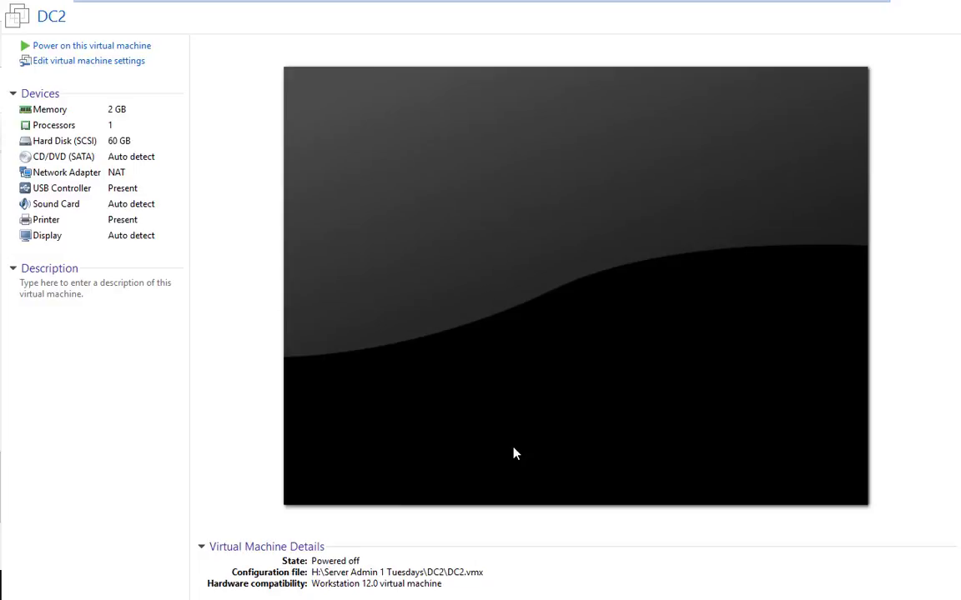
# - Mount the Windows Server 2016 evaluation ISO on DC2's CD/DVD drive and power on the VM
pyautogui.click(73, 164)
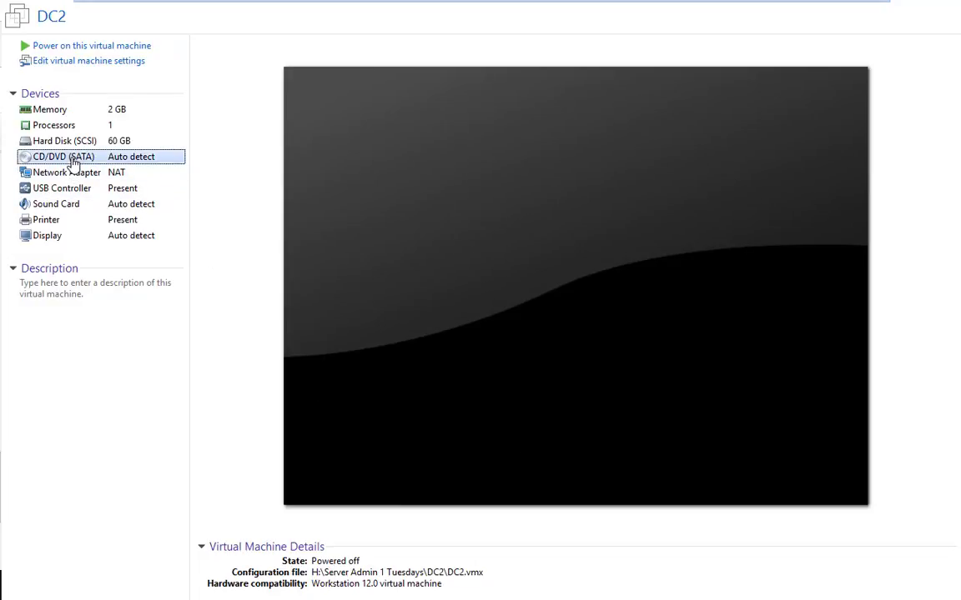
pyautogui.doubleClick(73, 163)
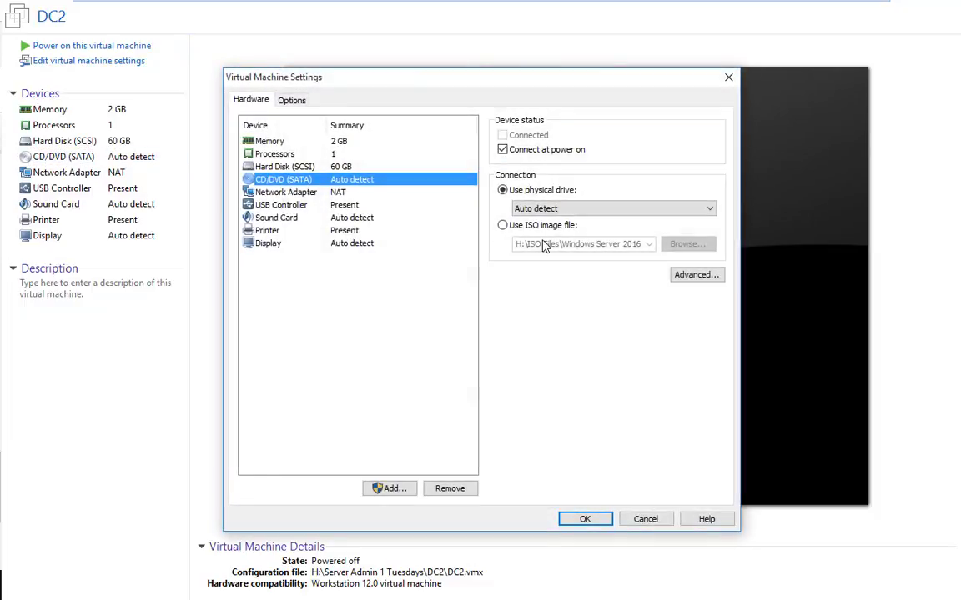
pyautogui.click(502, 225)
pyautogui.click(691, 245)
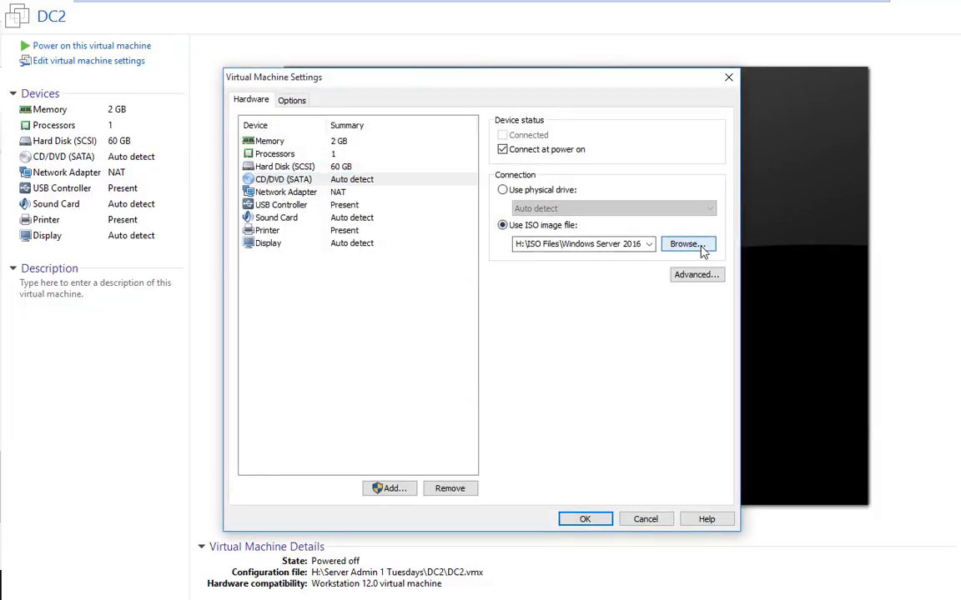
pyautogui.click(497, 275)
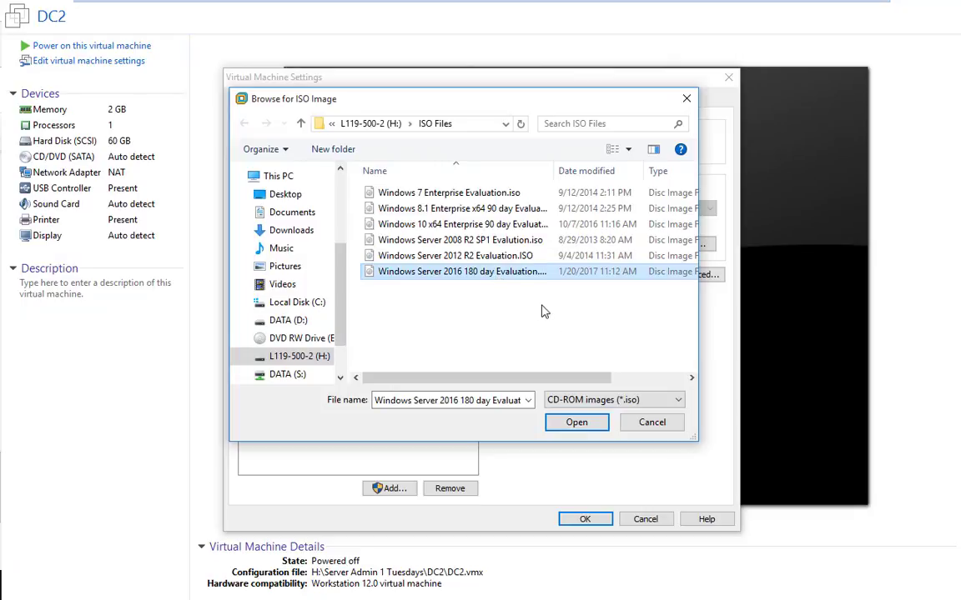
pyautogui.click(576, 422)
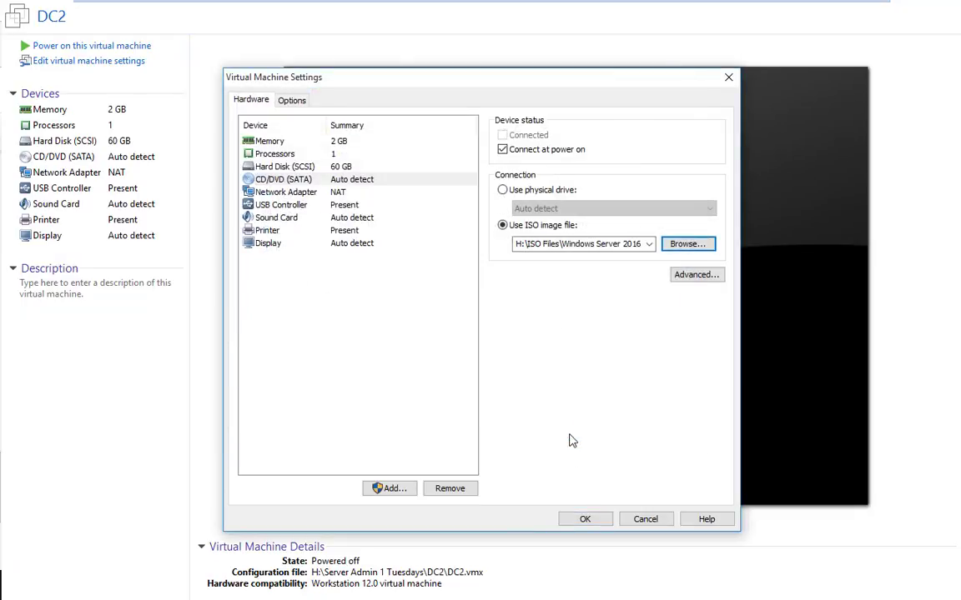
pyautogui.click(585, 519)
pyautogui.click(92, 46)
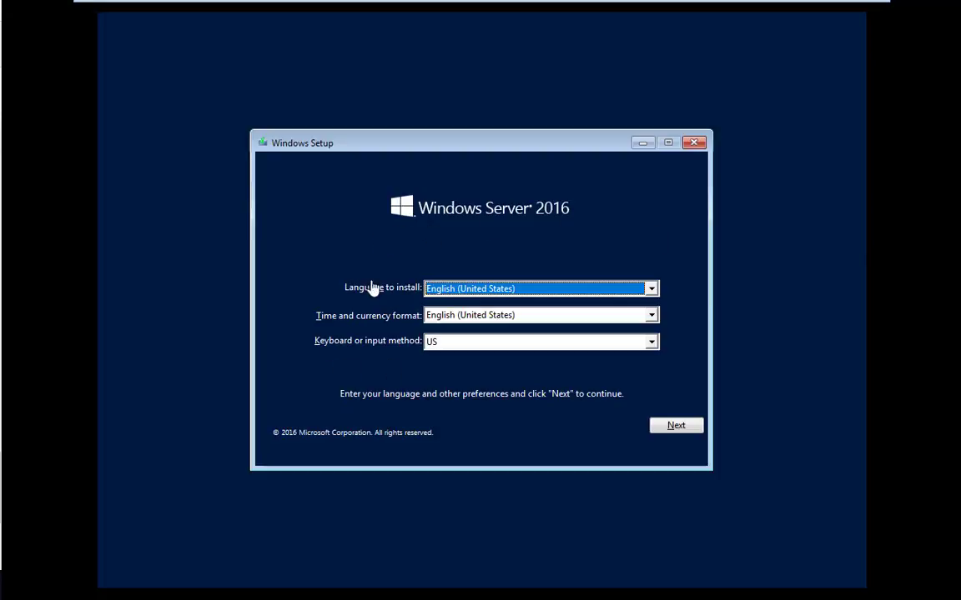
# - Choose Standard Evaluation, accept the license, and custom-install onto the 60 GB unallocated drive
pyautogui.click(681, 427)
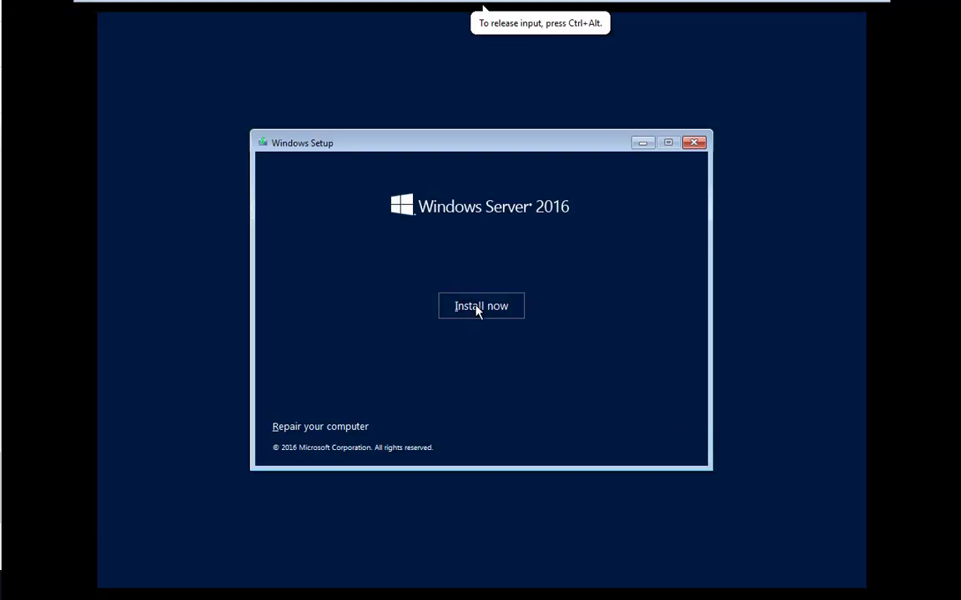
pyautogui.click(476, 307)
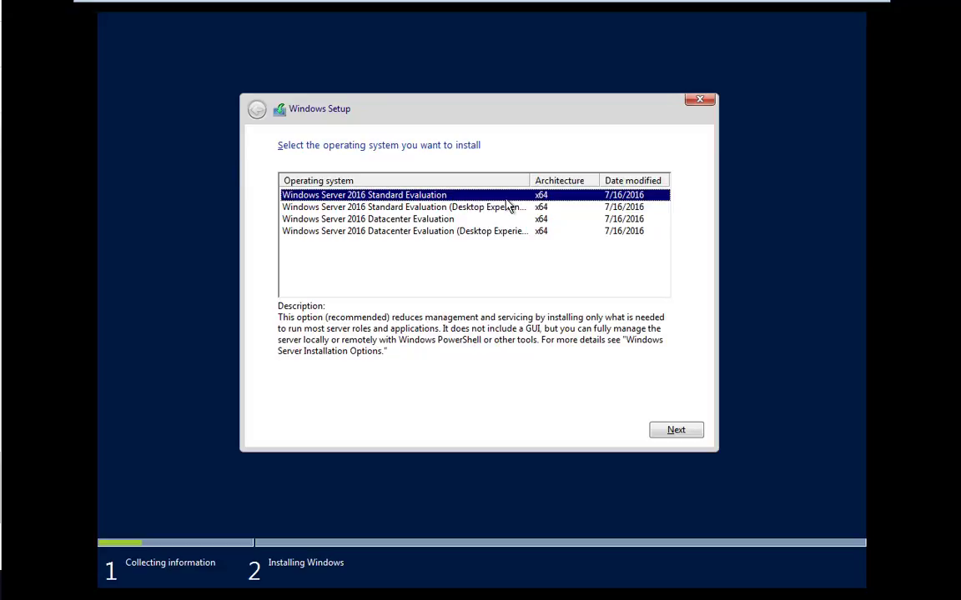
pyautogui.click(679, 429)
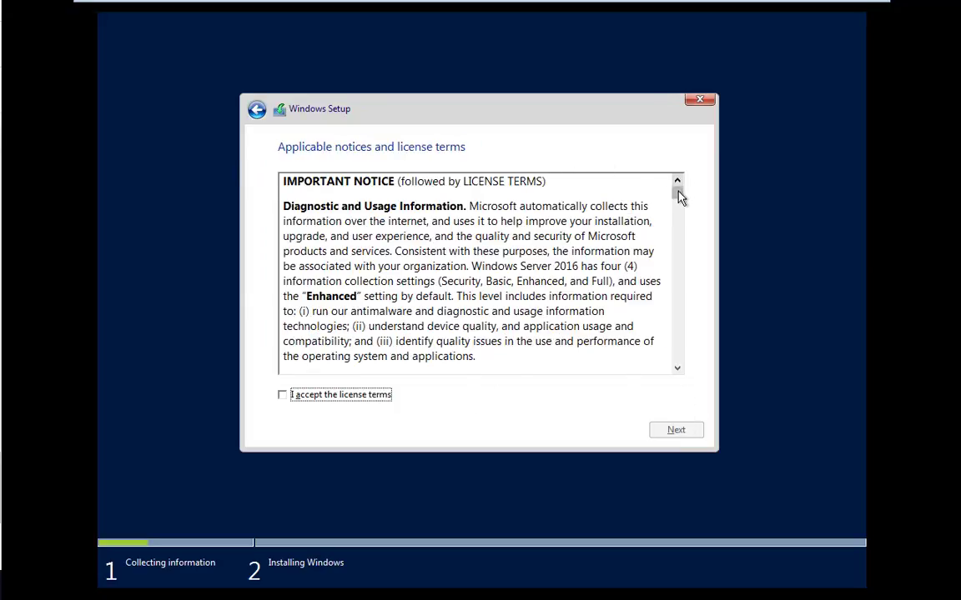
pyautogui.moveTo(679, 197); pyautogui.dragTo(686, 388)
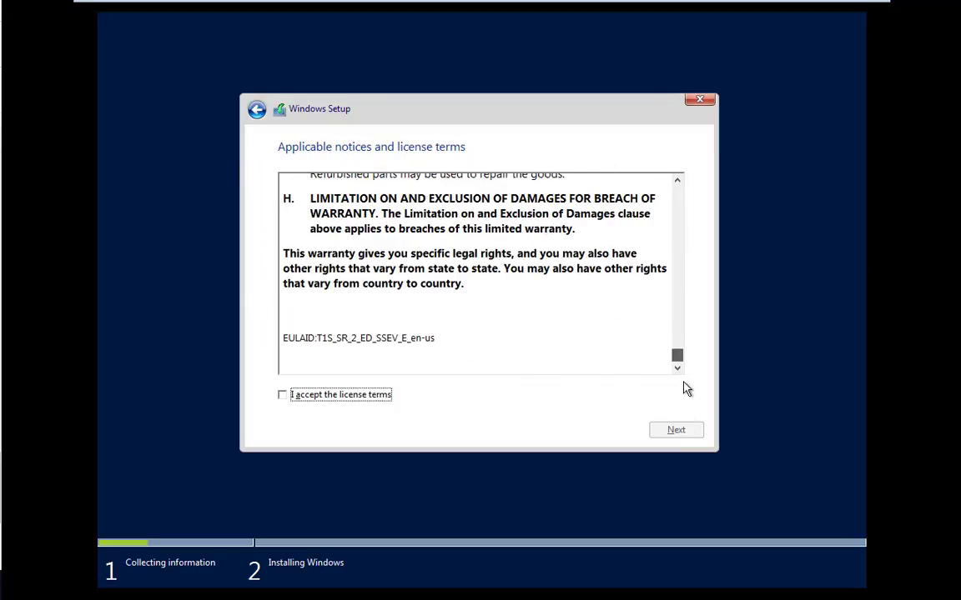
pyautogui.click(330, 399)
pyautogui.click(667, 431)
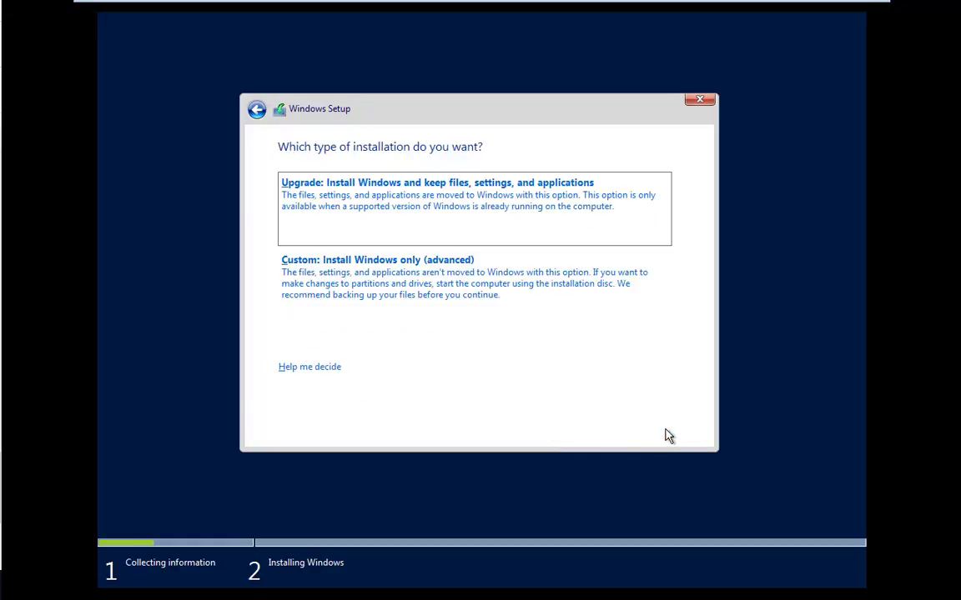
pyautogui.click(403, 284)
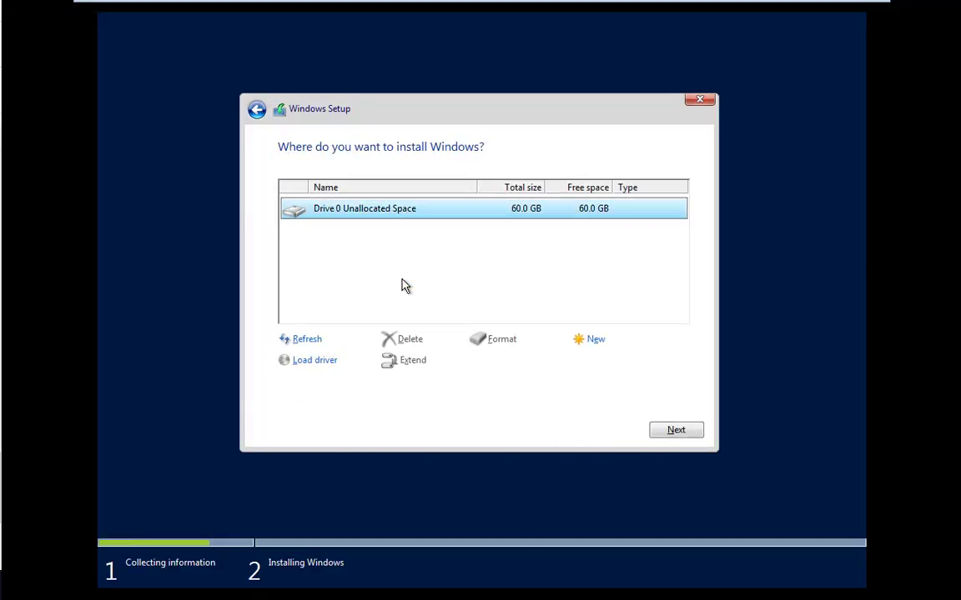
pyautogui.click(674, 431)
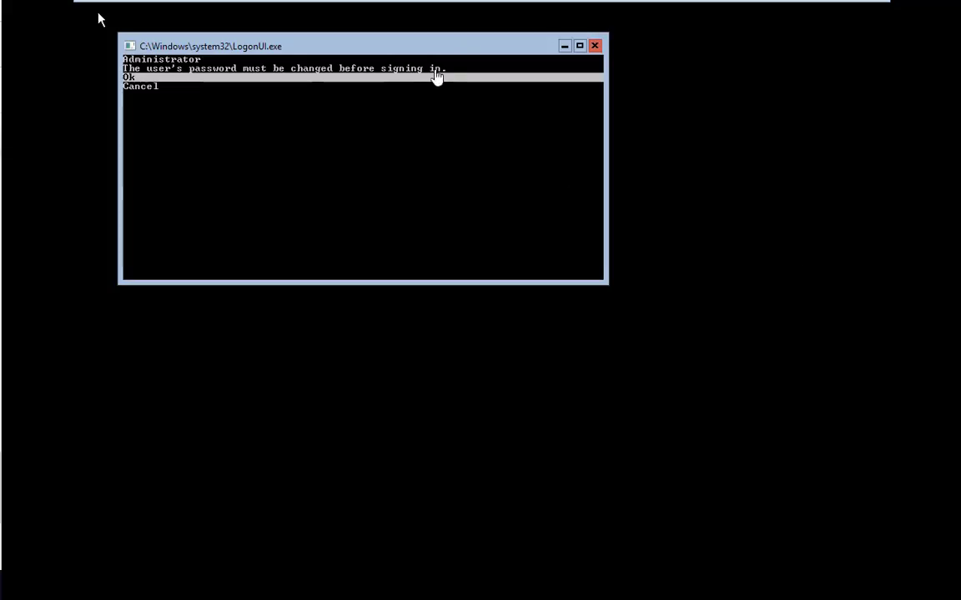
# - Set and confirm a new Administrator password on DC2 and sign in to the command prompt
pyautogui.click(477, 77)
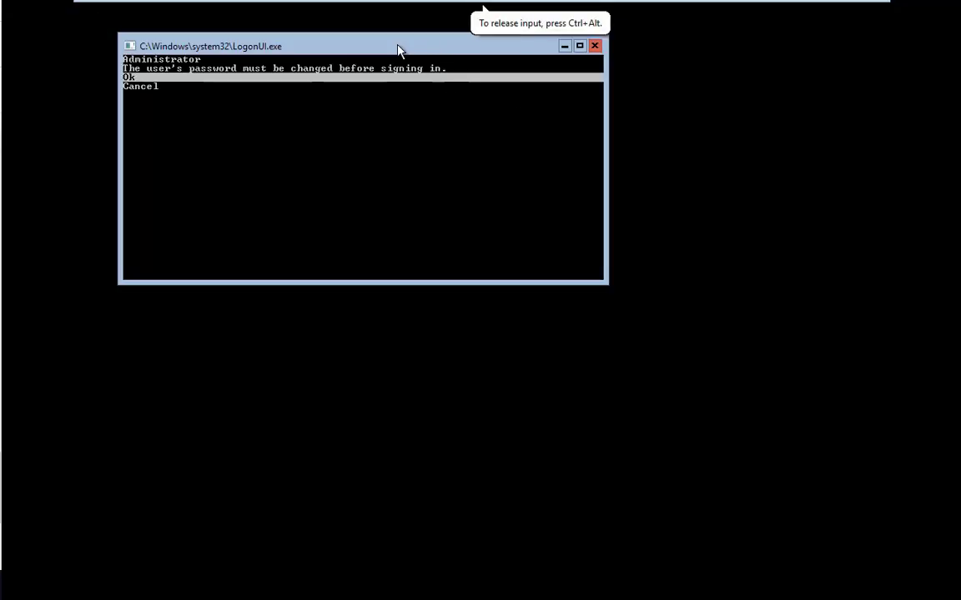
pyautogui.moveTo(397, 50); pyautogui.dragTo(503, 124)
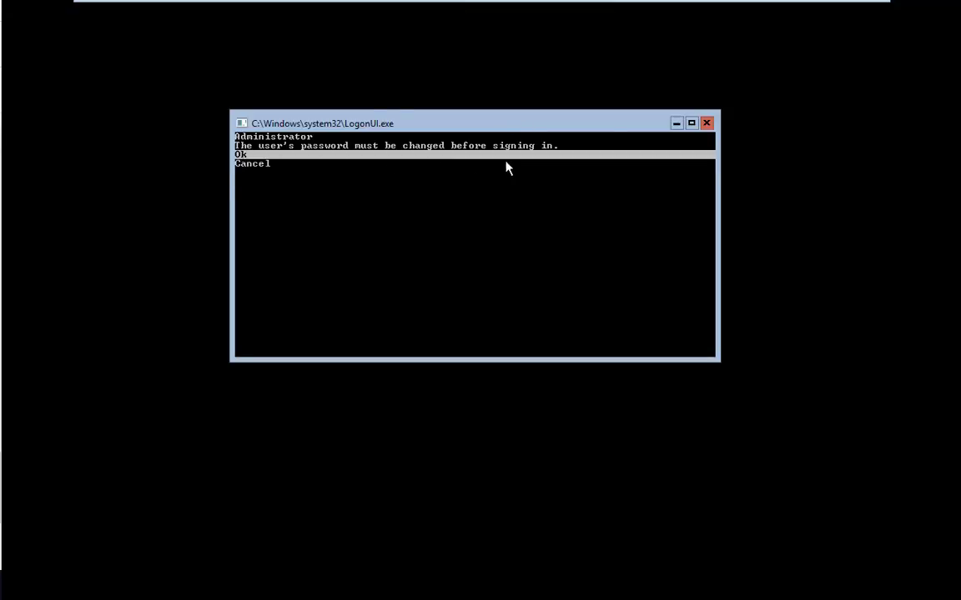
pyautogui.press('Return')
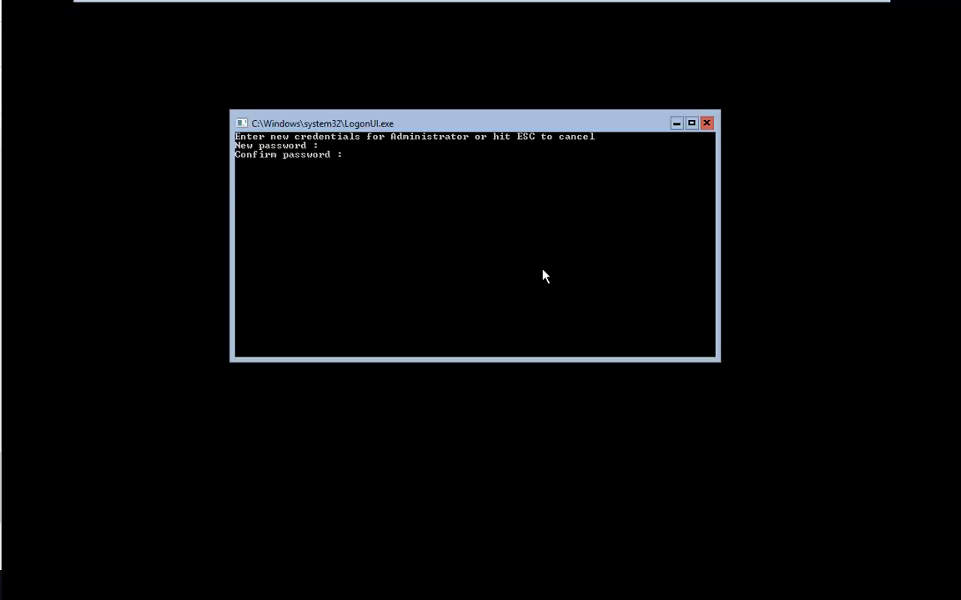
pyautogui.write('********')
pyautogui.press('Return')
pyautogui.write('********')
pyautogui.press('Return')
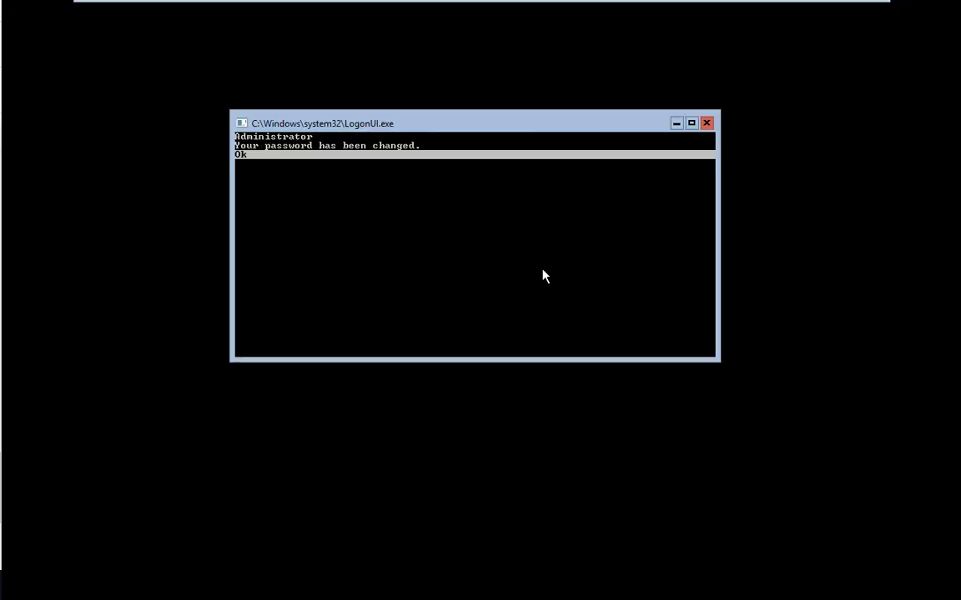
pyautogui.press('Return')
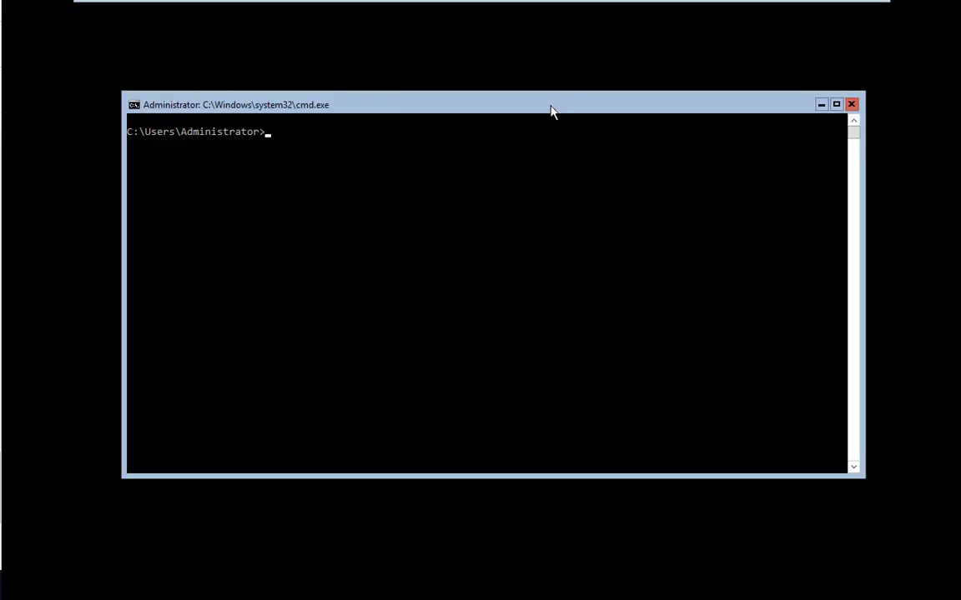
pyautogui.click(98, 570)
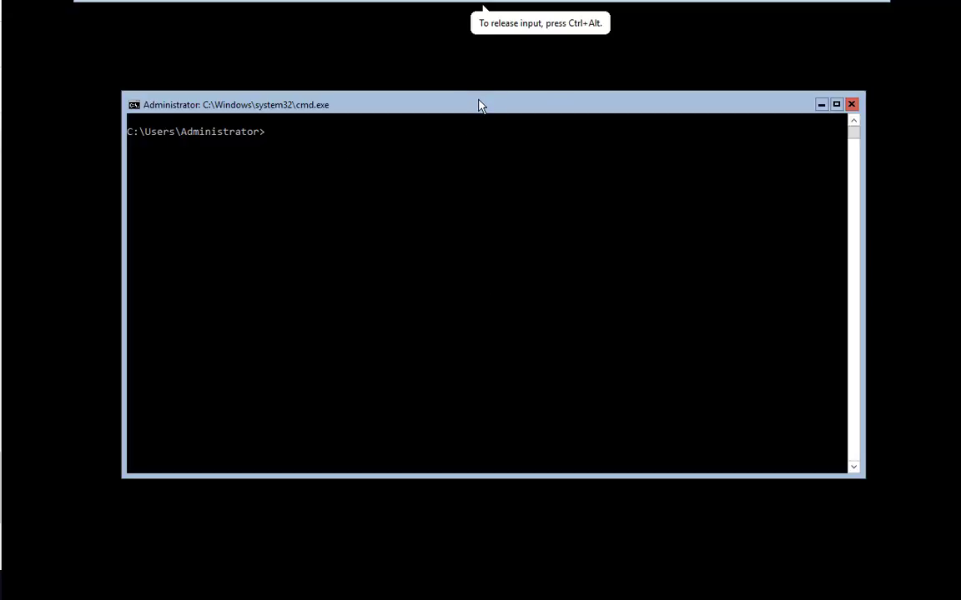
pyautogui.moveTo(480, 103); pyautogui.dragTo(496, 101)
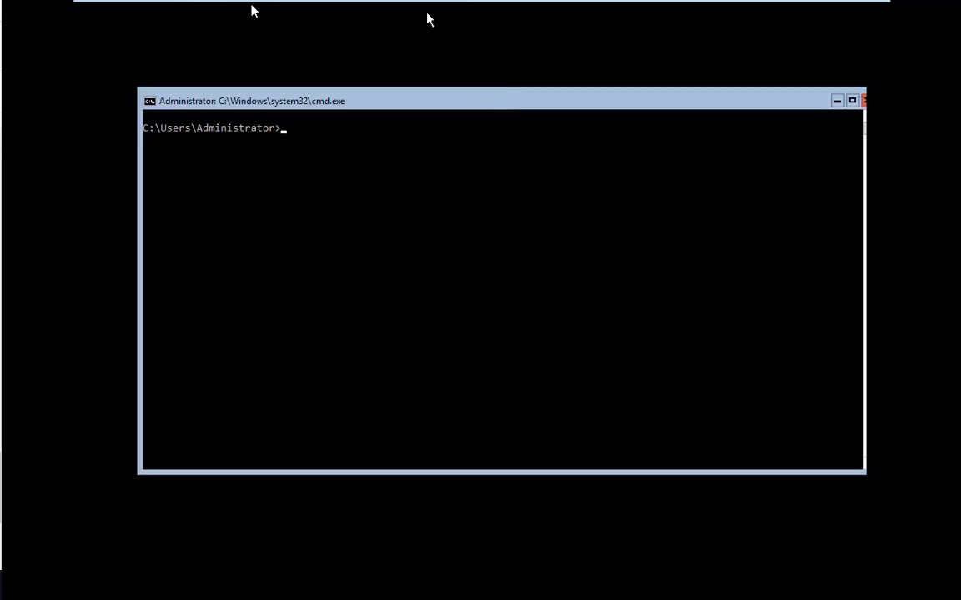
pyautogui.moveTo(202, 7)
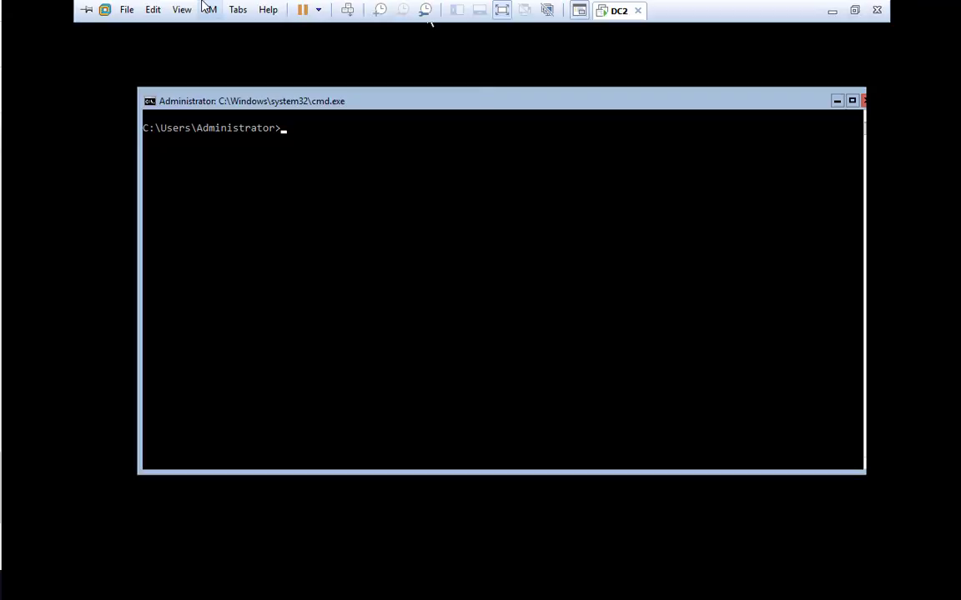
# - Switch DC2's CD/DVD (SATA) drive from the ISO image to the physical drive with Auto detect
pyautogui.click(209, 9)
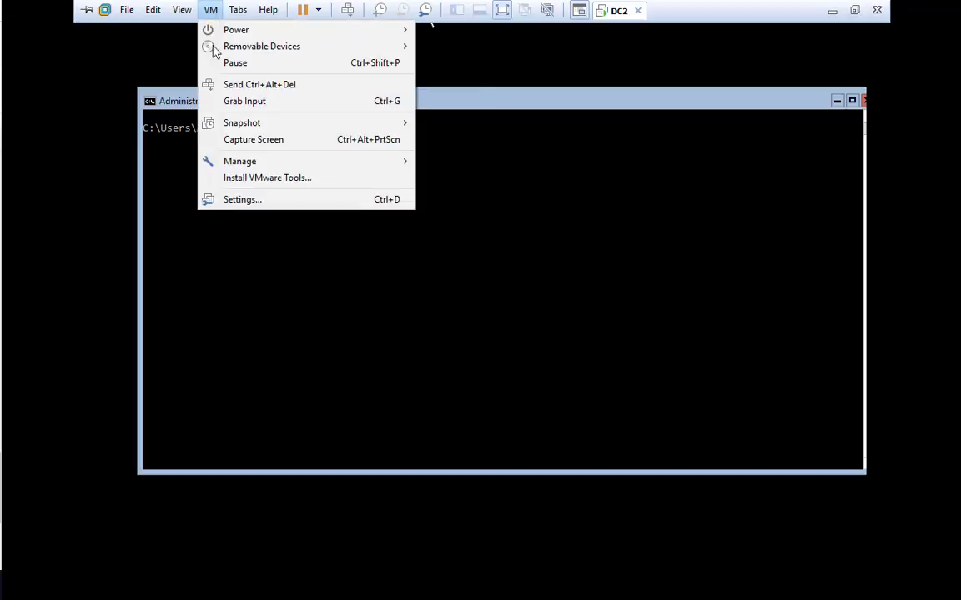
pyautogui.click(240, 206)
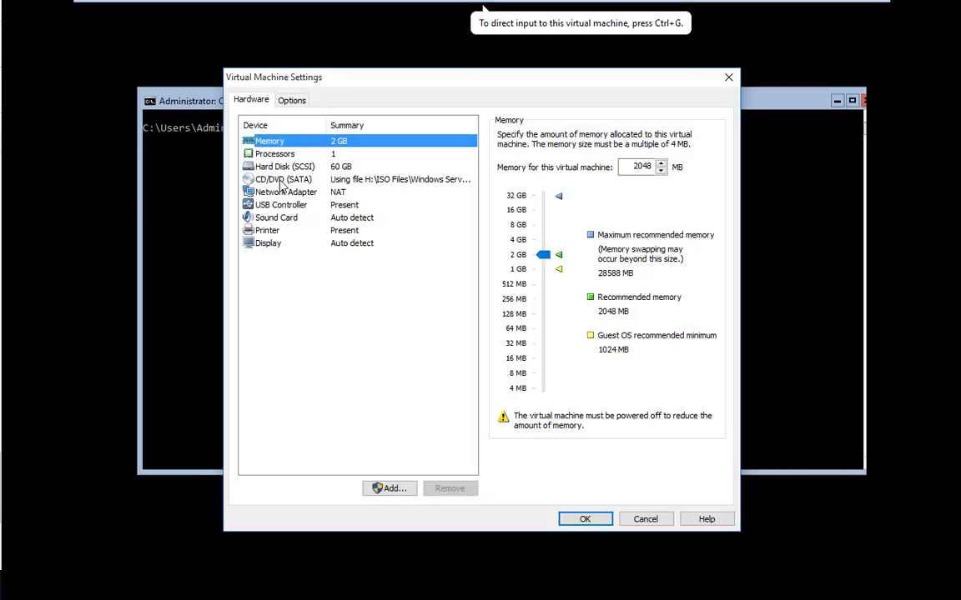
pyautogui.click(281, 182)
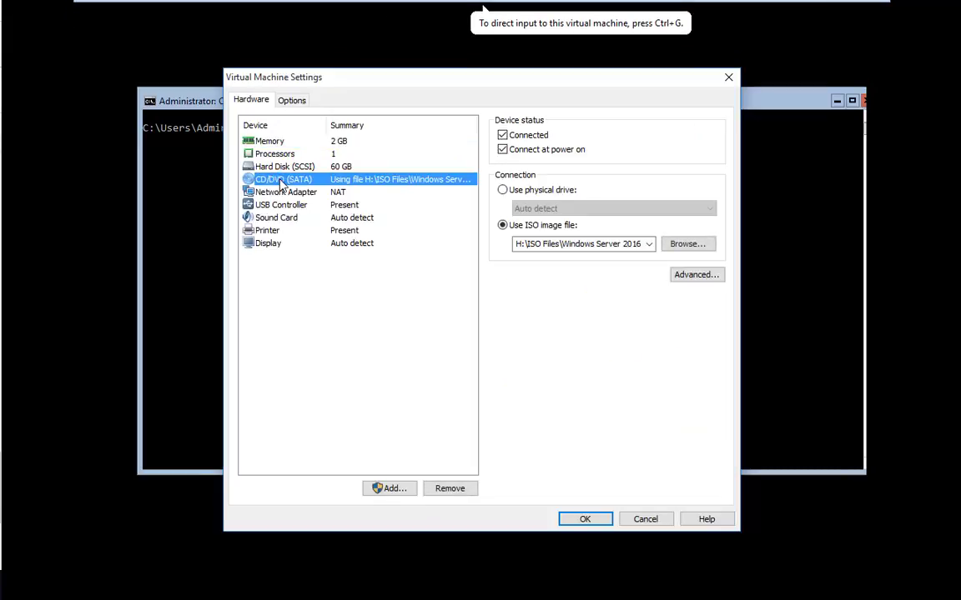
pyautogui.click(502, 191)
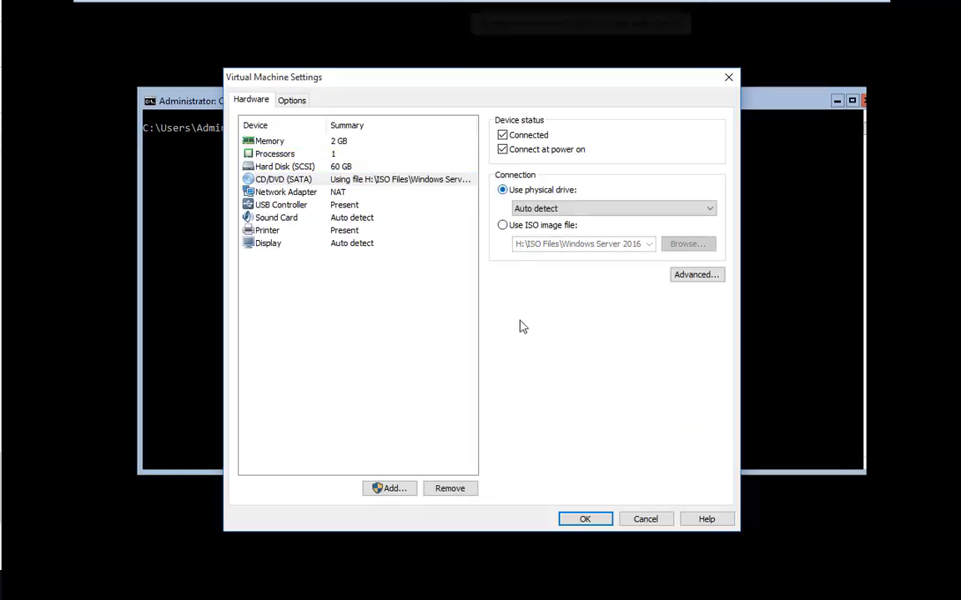
pyautogui.click(587, 519)
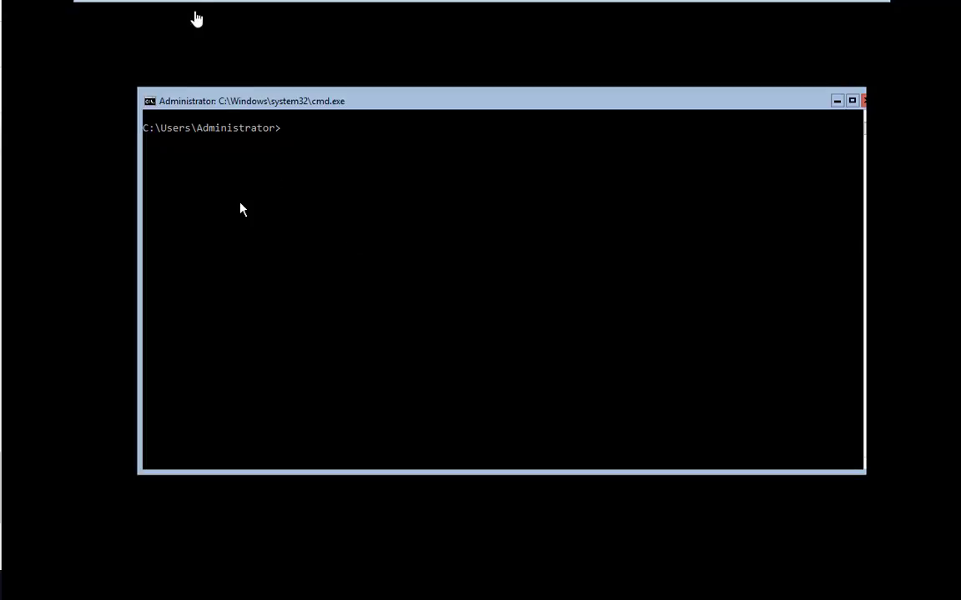
# - Confirm the VMware Tools installation for DC2 and return focus to its command prompt
pyautogui.click(210, 10)
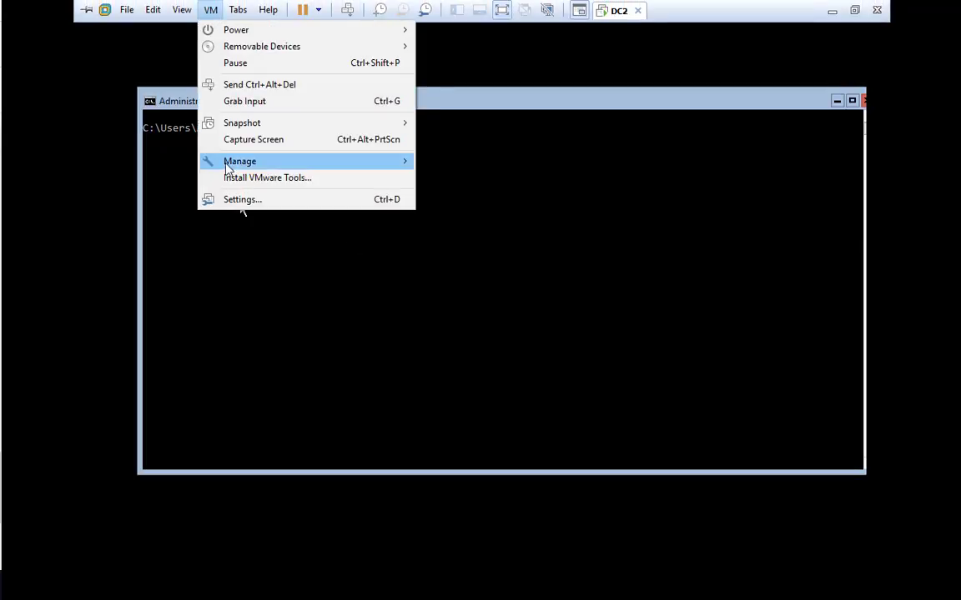
pyautogui.click(229, 177)
pyautogui.click(503, 352)
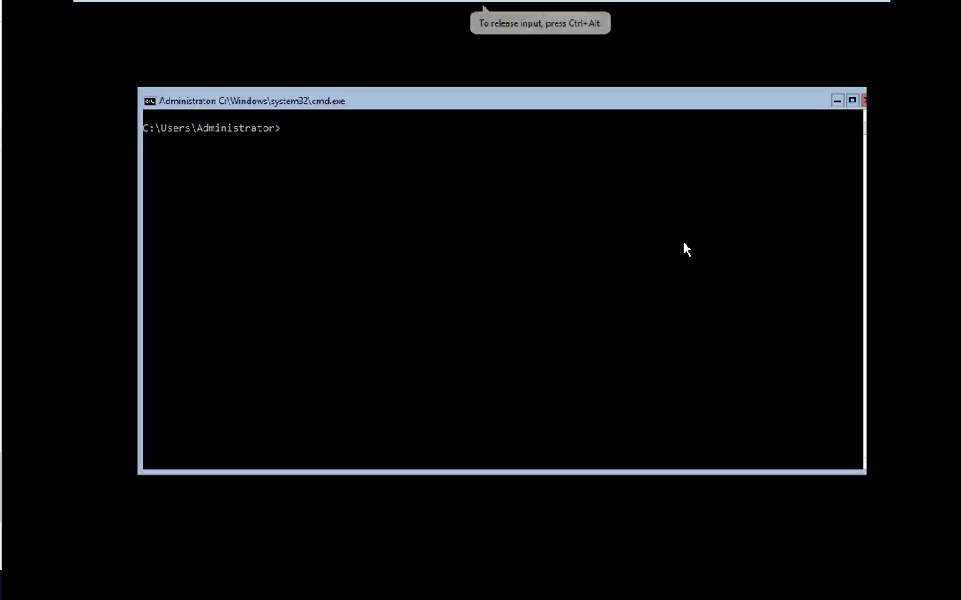
pyautogui.click(632, 271)
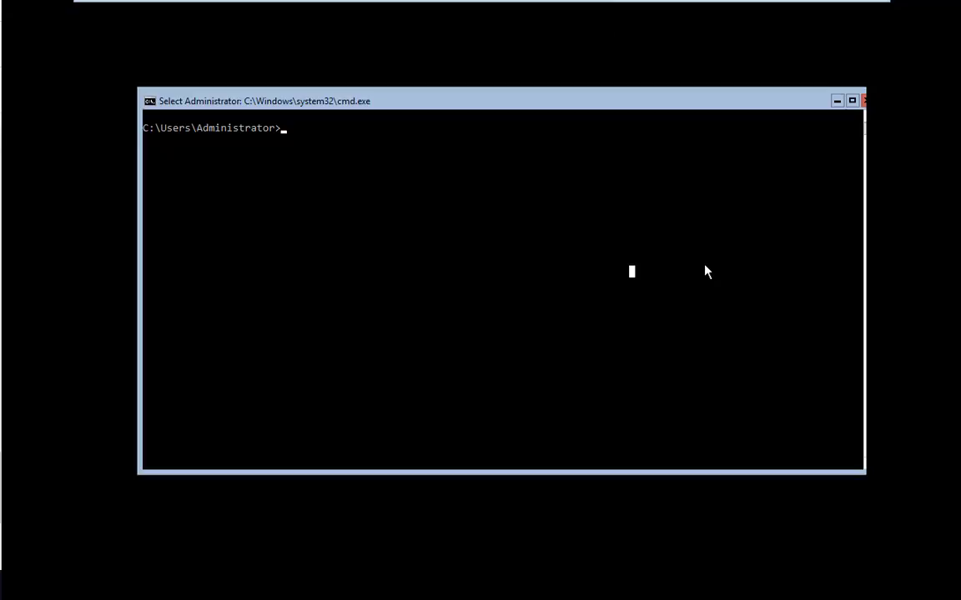
# - Switch the command prompt to drive D: and list its files with dir
pyautogui.write('d:')
pyautogui.press('Return')
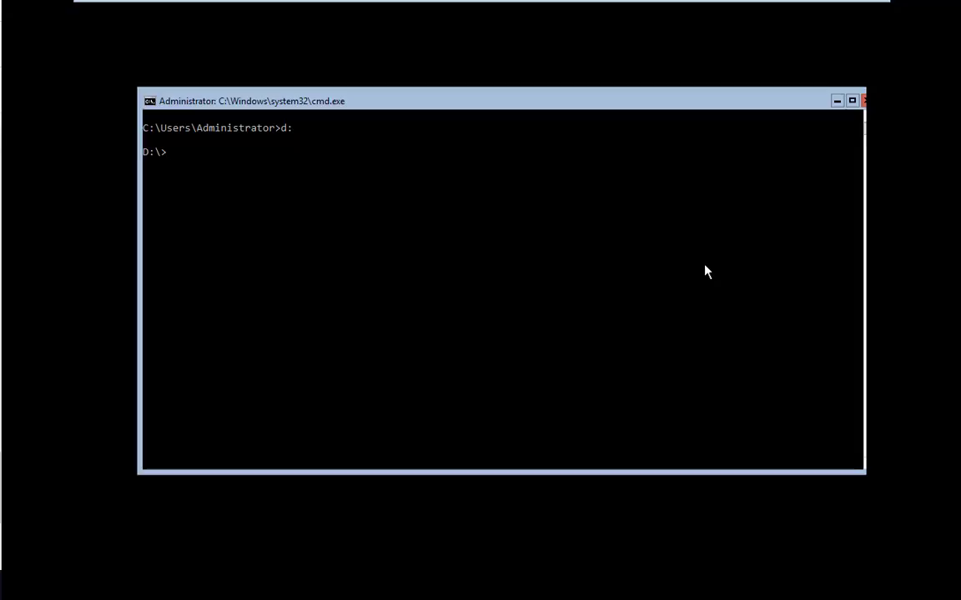
pyautogui.write('dir')
pyautogui.press('Return')
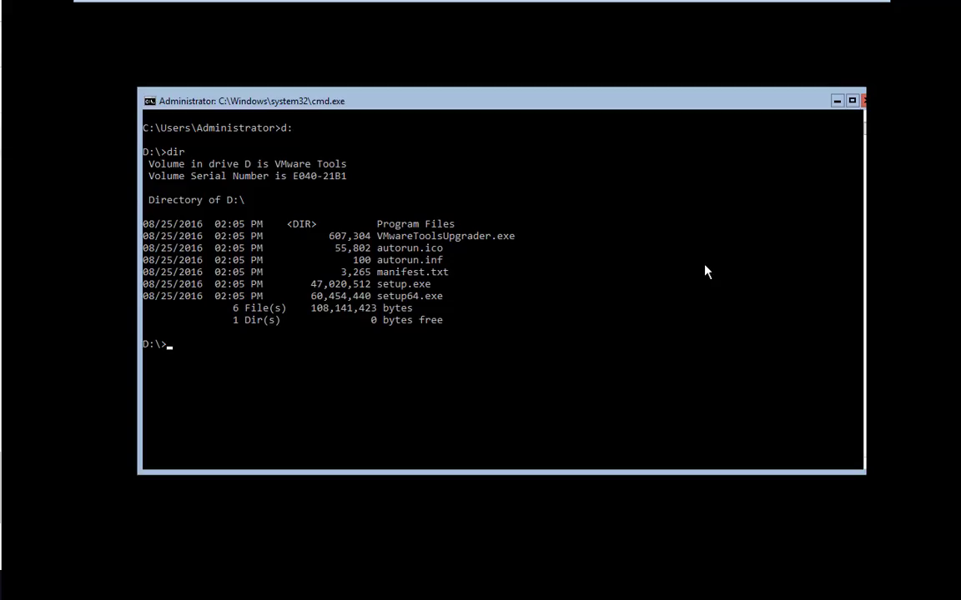
pyautogui.write('ls')
pyautogui.press('Return')
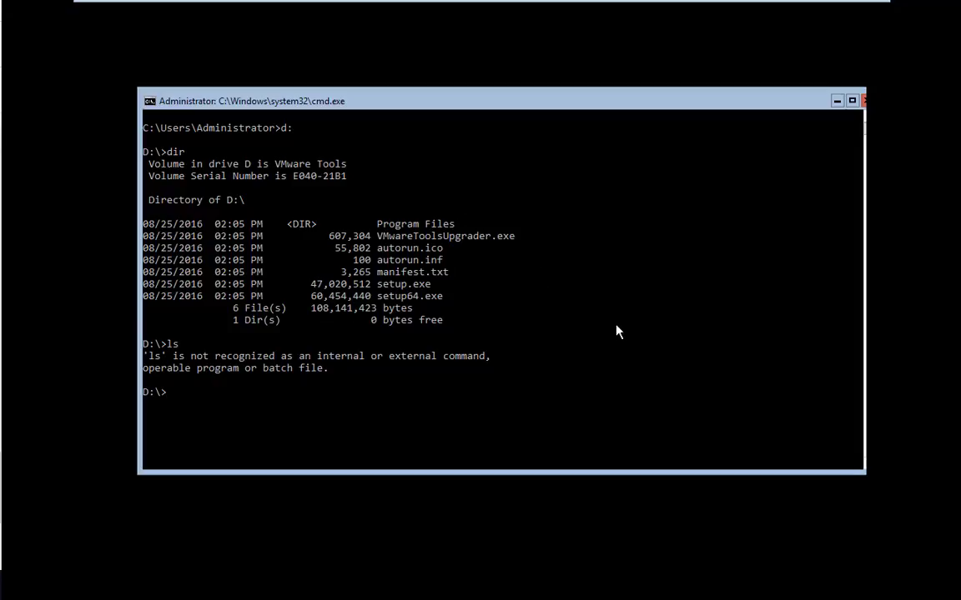
# - Run setup64 to launch the VMware Tools installer and minimize the command prompt
pyautogui.write('setup64')
pyautogui.click(319, 432)
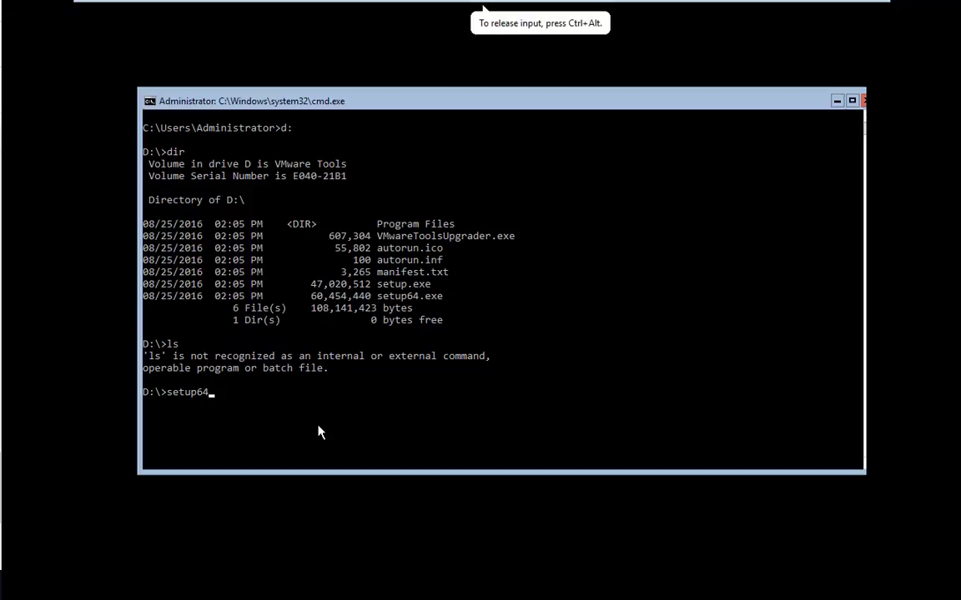
pyautogui.press('Return')
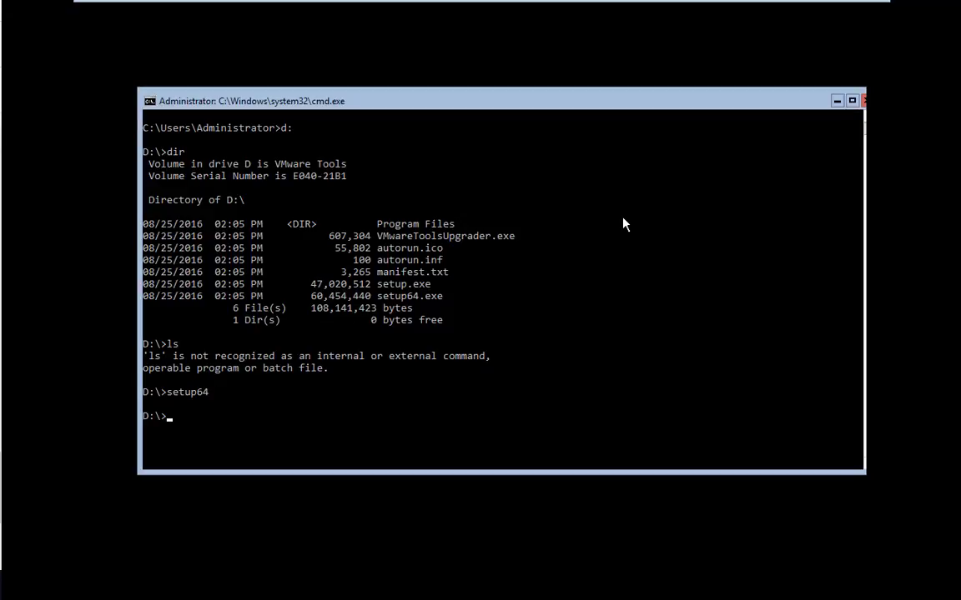
pyautogui.click(837, 100)
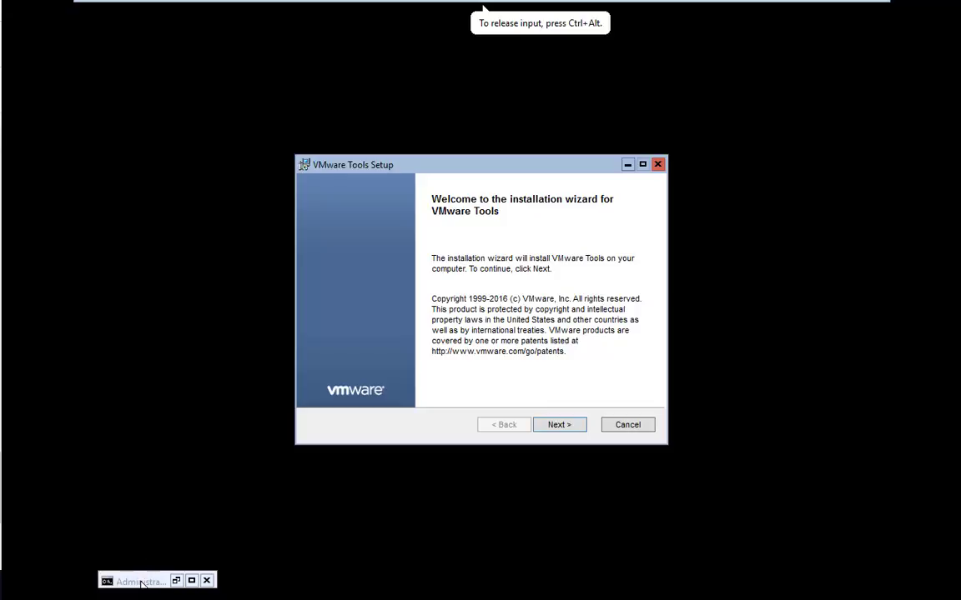
# - Install VMware Tools with the Typical setup, finish the wizard, and agree to restart
pyautogui.moveTo(137, 581); pyautogui.dragTo(784, 142)
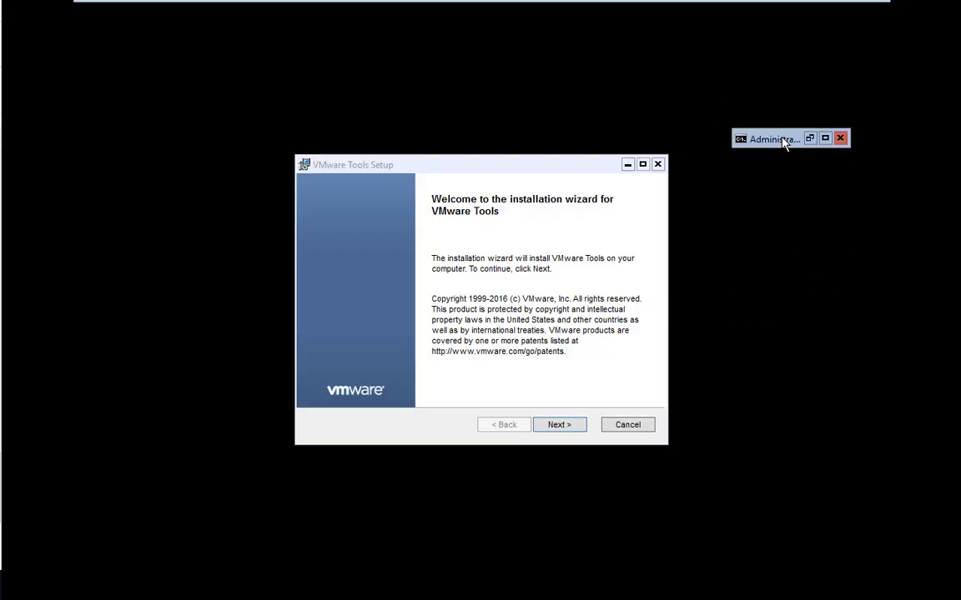
pyautogui.click(554, 427)
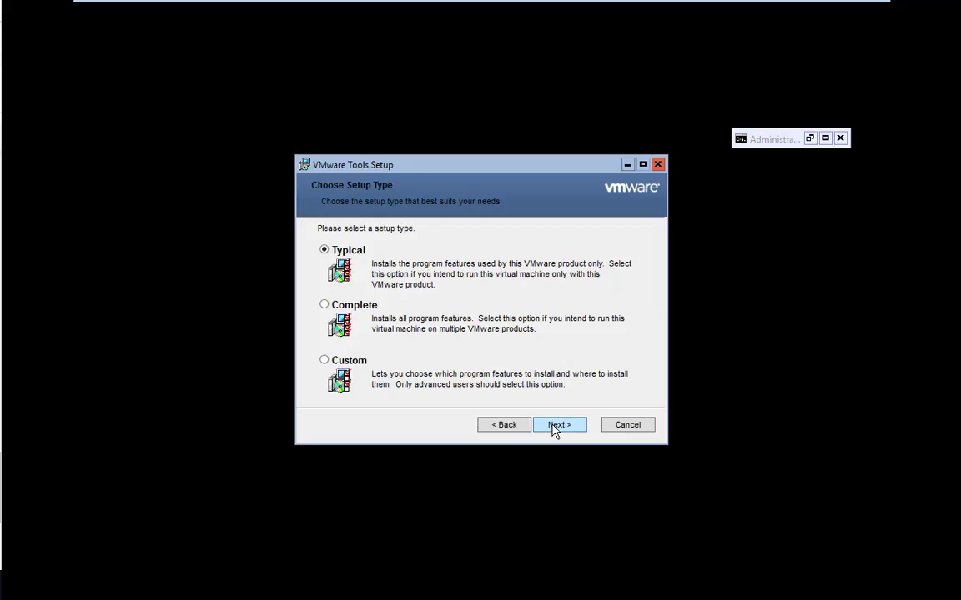
pyautogui.click(554, 426)
pyautogui.click(555, 427)
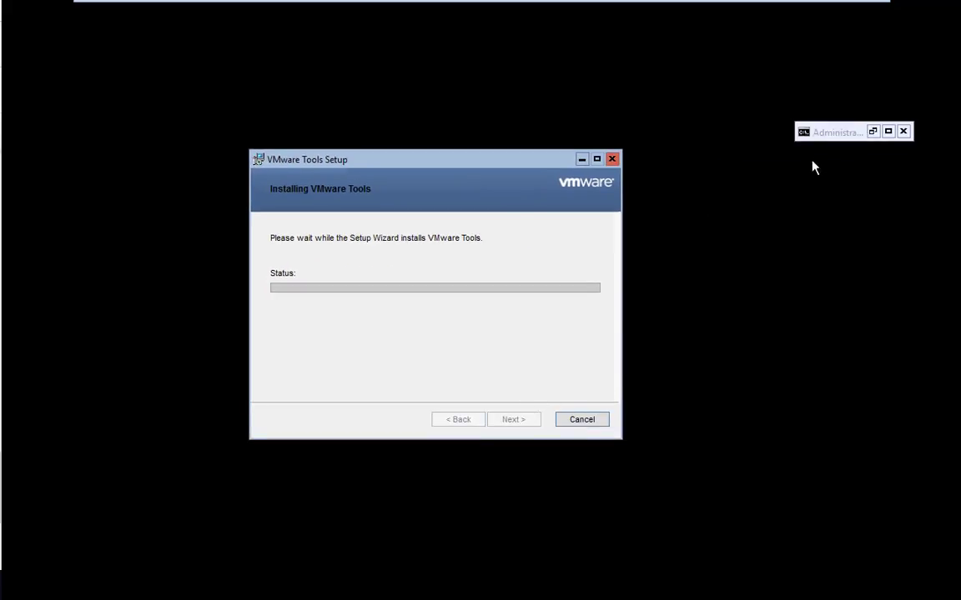
pyautogui.click(511, 419)
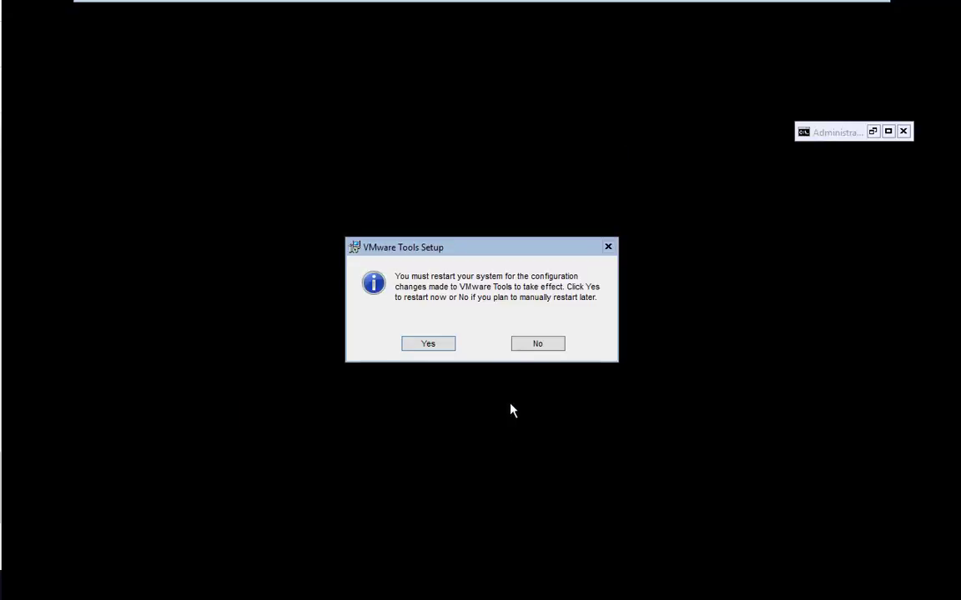
pyautogui.click(438, 345)
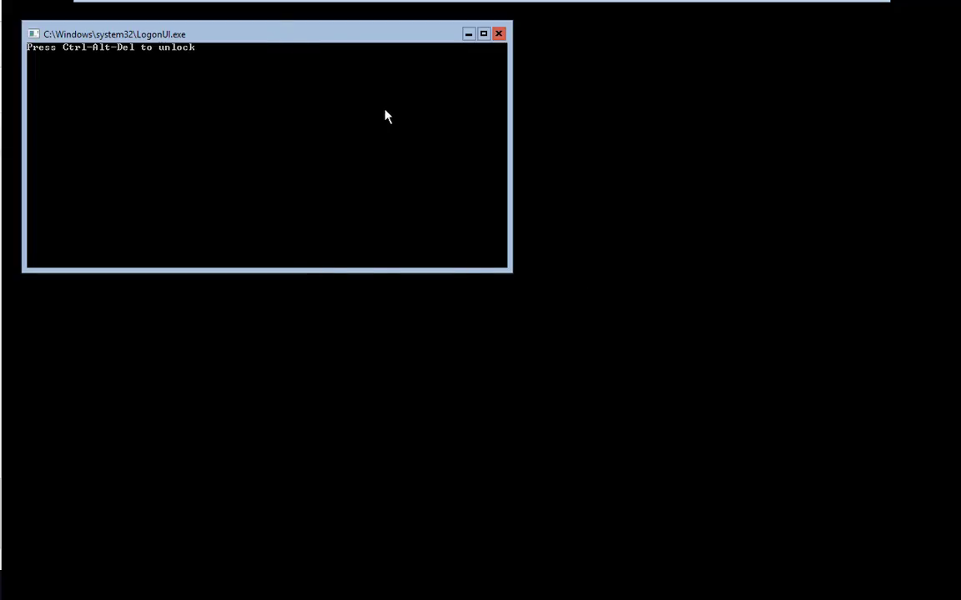
# - Unlock DC2 with Ctrl+Alt+Delete and sign in with the Administrator password
pyautogui.moveTo(292, 42); pyautogui.dragTo(362, 126)
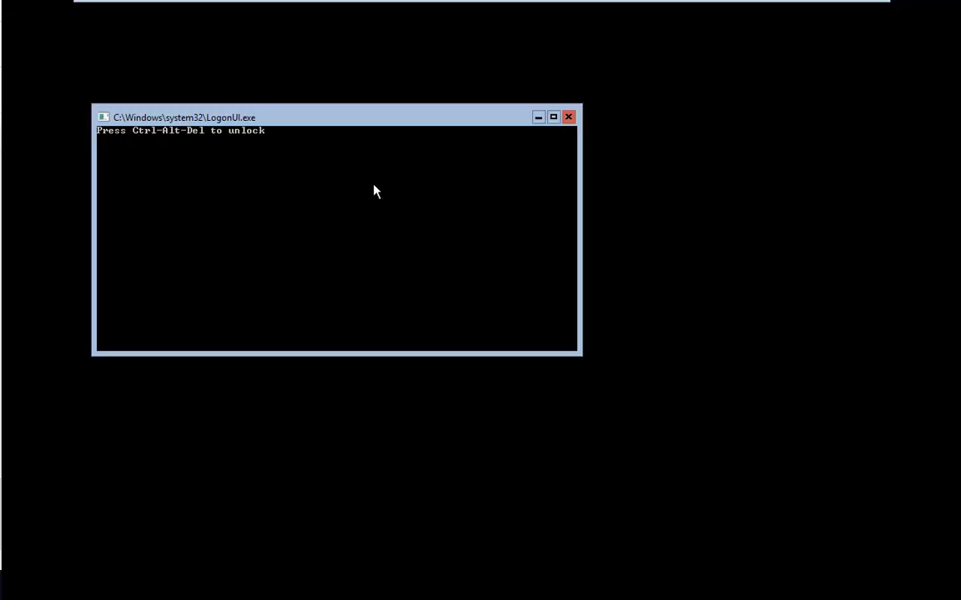
pyautogui.hotkey('ctrl', 'alt', 'Delete')
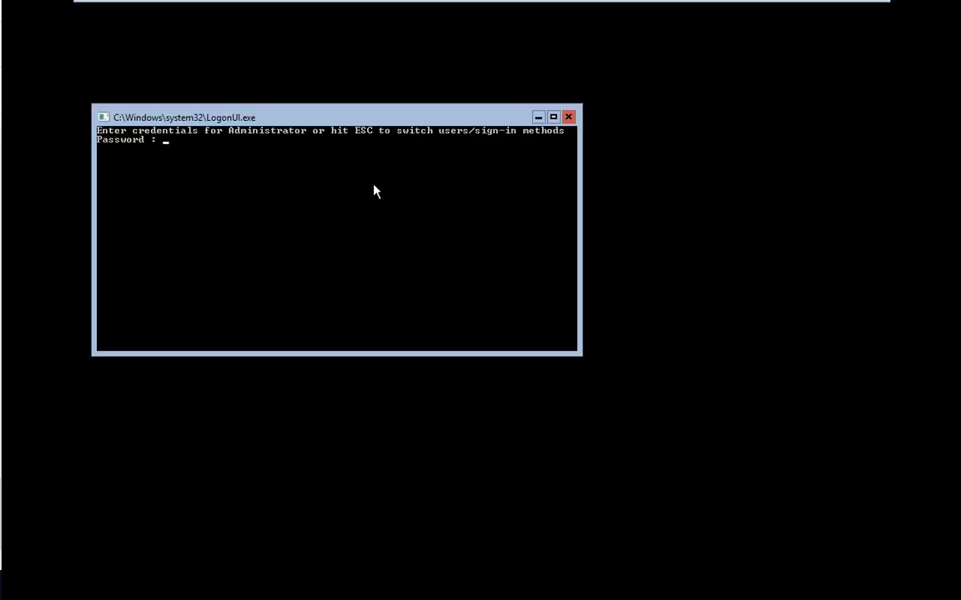
pyautogui.write('******')
pyautogui.press('Return')
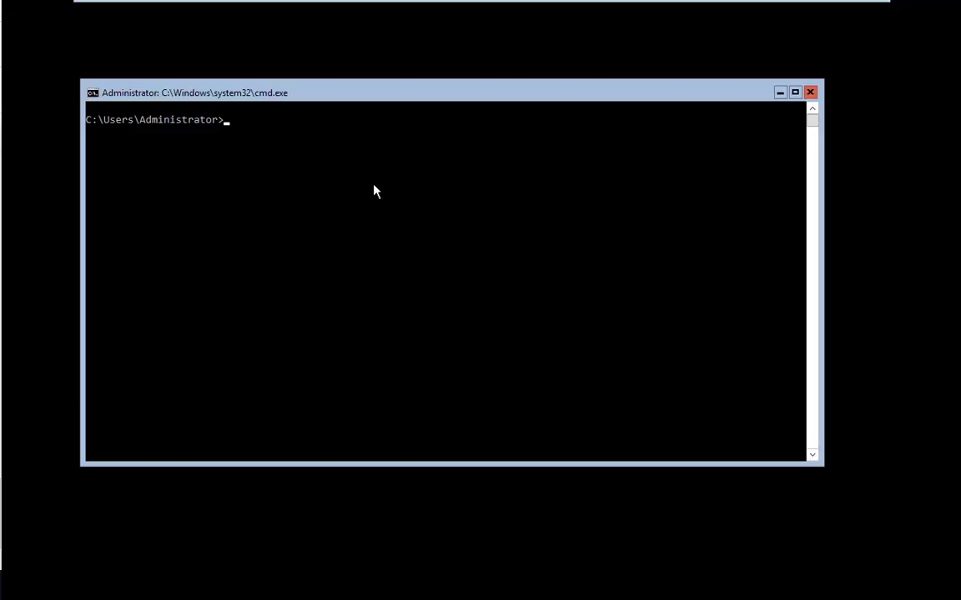
# - Run hostname to check the current computer name, WIN-4I1TD8R2GDQ
pyautogui.write('hostname')
pyautogui.press('Return')
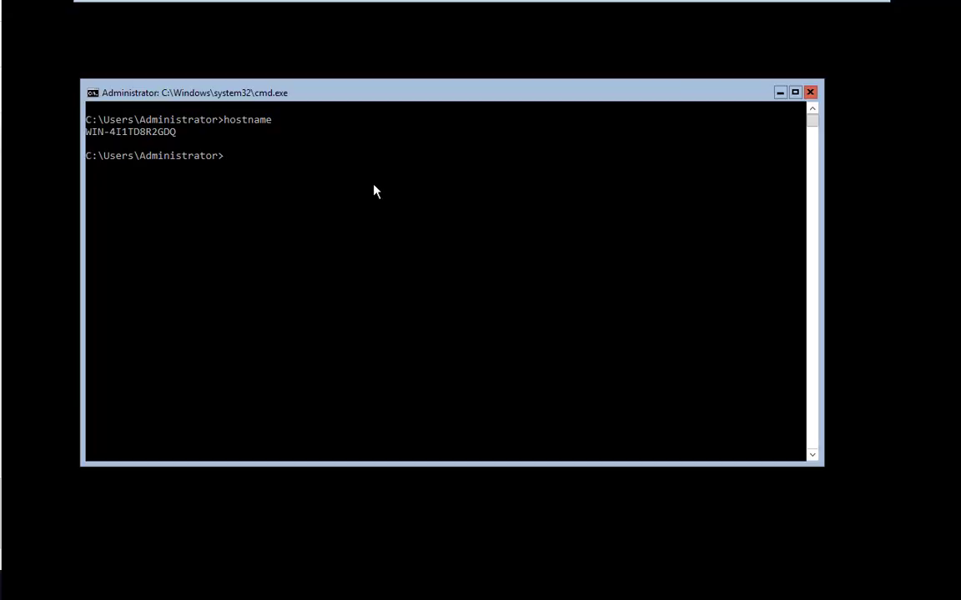
# - Rename the computer to dc2 with netdom renamecomputer, confirming with y
pyautogui.write('netdom renamecomputer win-4i')
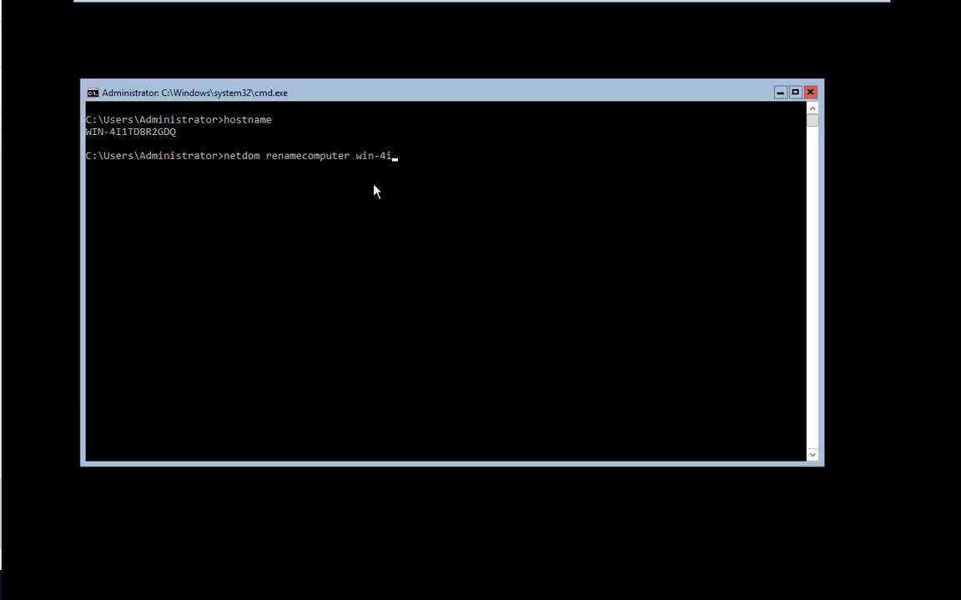
pyautogui.write('1td8r2gdq /newname')
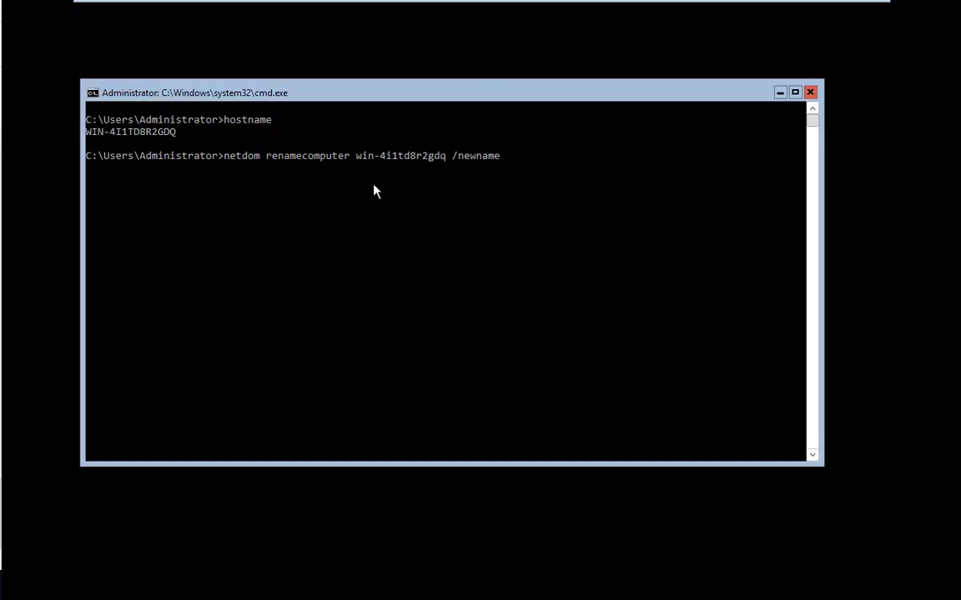
pyautogui.write(':dc2')
pyautogui.press('Return')
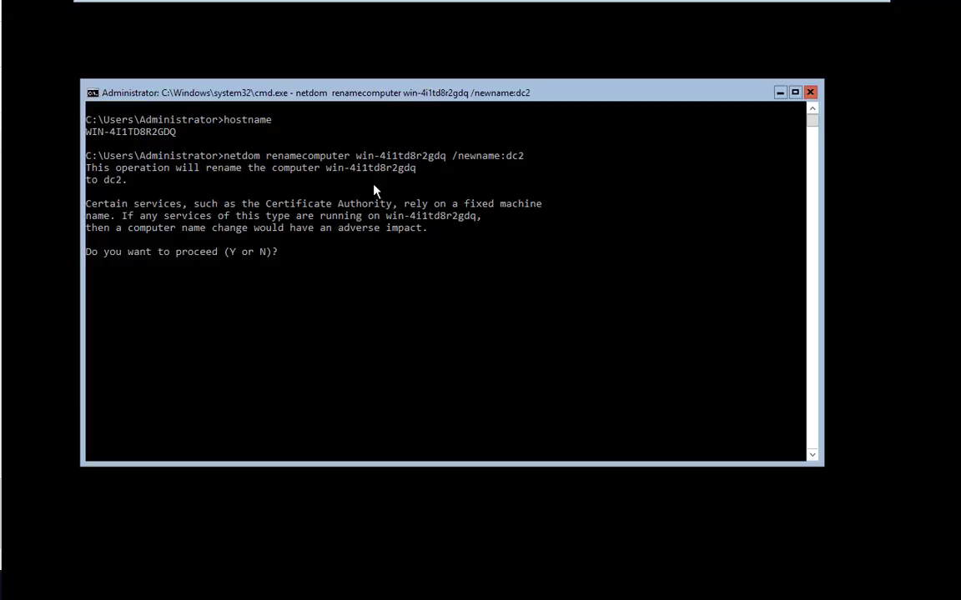
pyautogui.write('y')
pyautogui.press('Return')
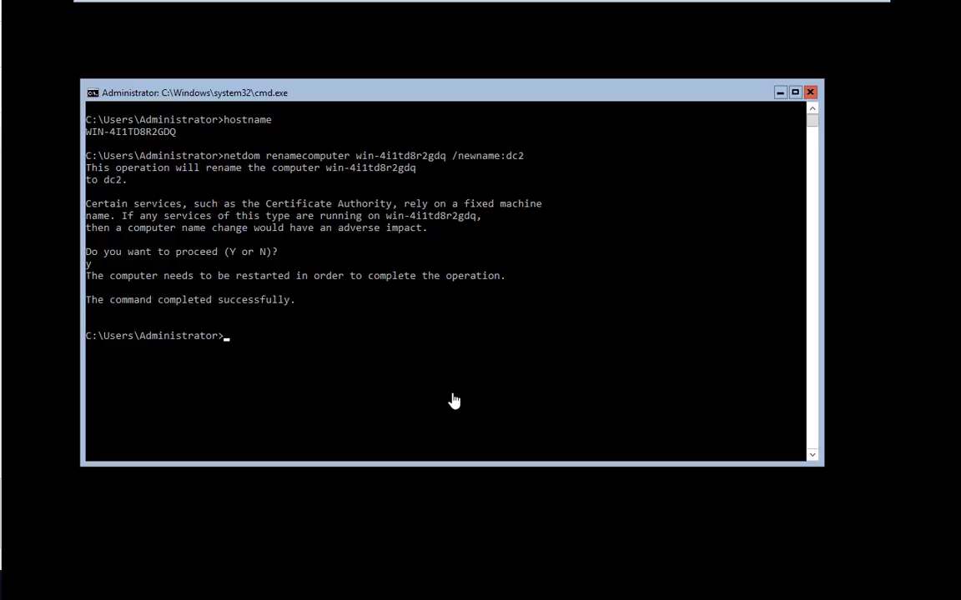
# - Restart DC2 immediately with shutdown /r /t 0
pyautogui.write('shutdown /r')
pyautogui.write('/t 0')
pyautogui.press('BackSpace')
pyautogui.write('15')
pyautogui.press('BackSpace')
pyautogui.press('BackSpace')
pyautogui.write('0')
pyautogui.press('Return')
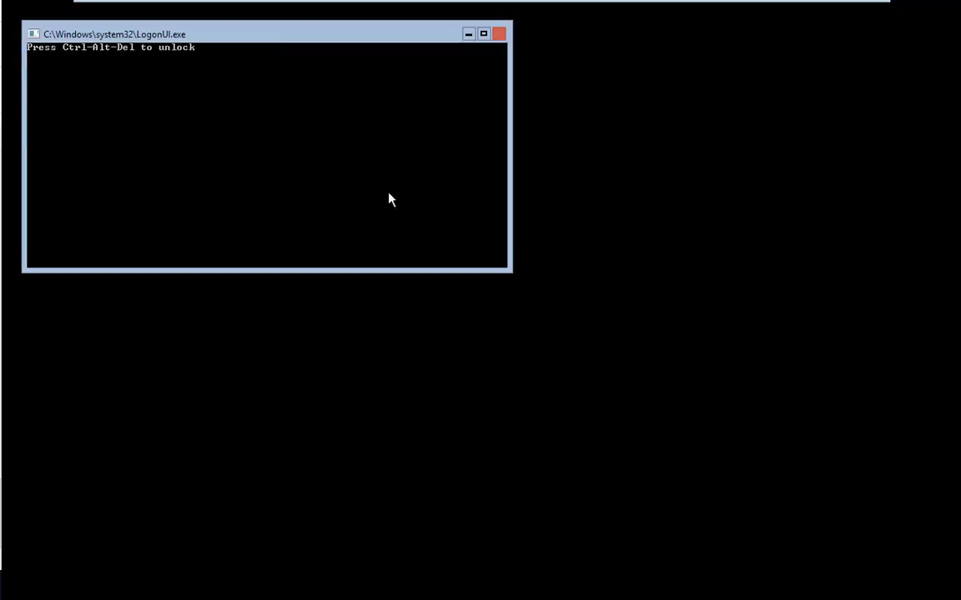
# - Center the logon console, unlock with Ctrl+Alt+Del and sign in as Administrator with the account password
pyautogui.moveTo(304, 37); pyautogui.dragTo(499, 140)
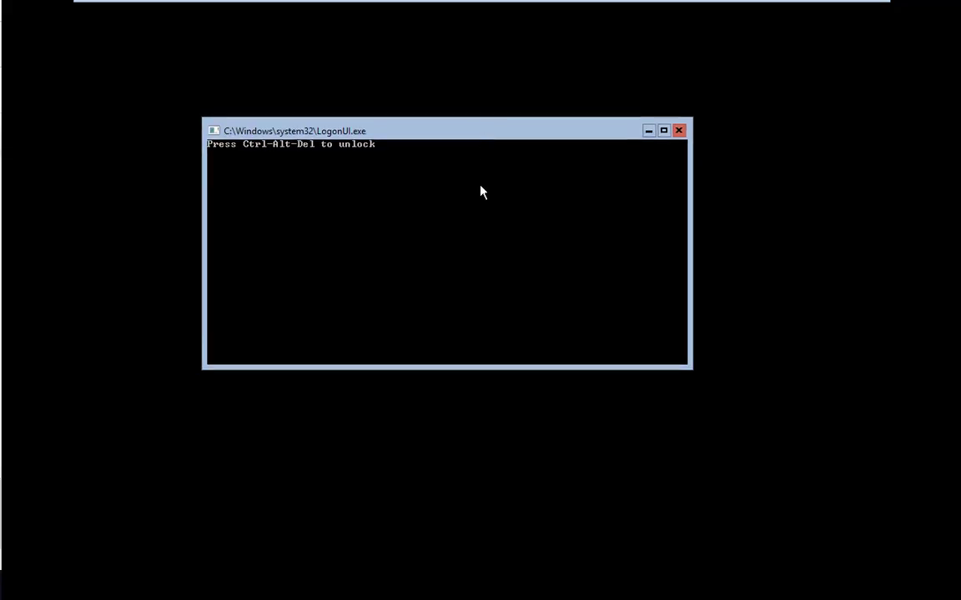
pyautogui.hotkey('ctrl', 'alt', 'Delete')
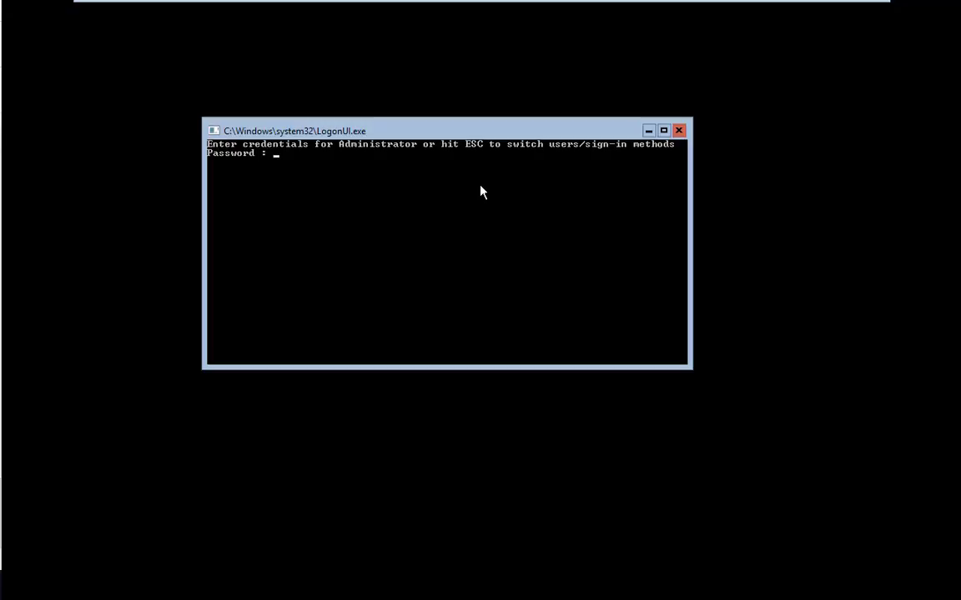
pyautogui.write('********')
pyautogui.press('Return')
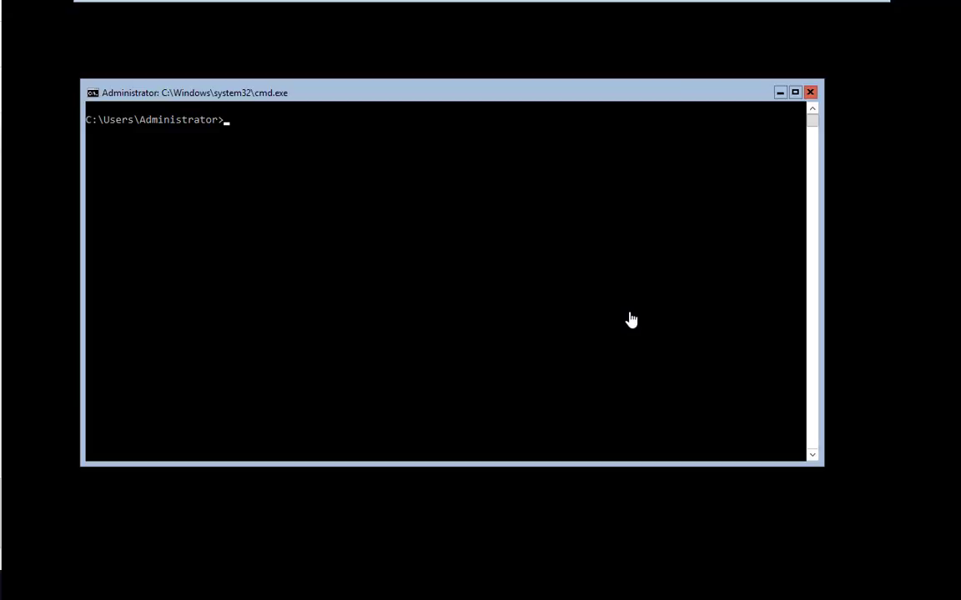
# - Change DC2's time zone to (UTC-06:00) Central Time (US & Canada) via control timedate.cpl
pyautogui.write('control timedate.c')
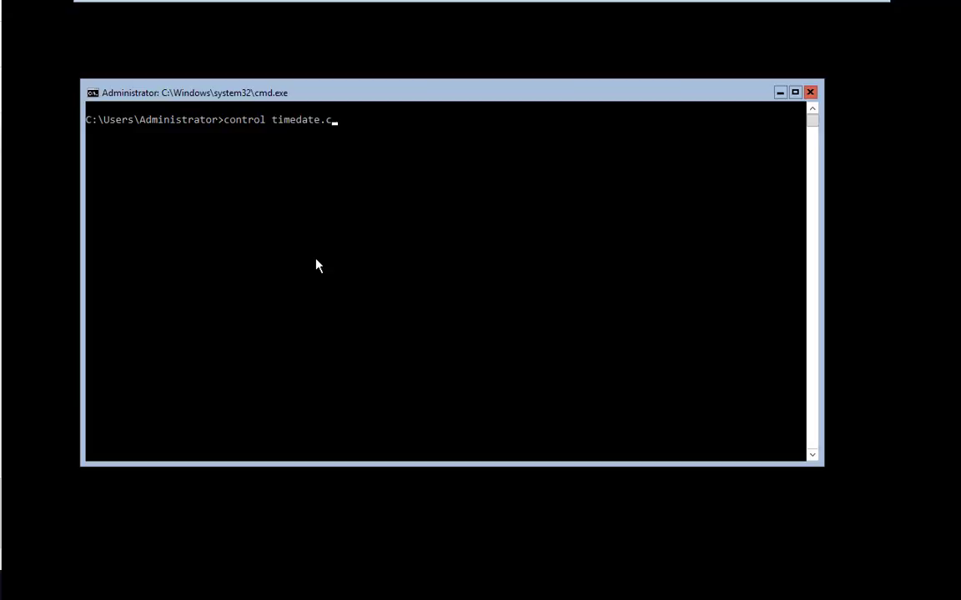
pyautogui.write('pl')
pyautogui.press('Return')
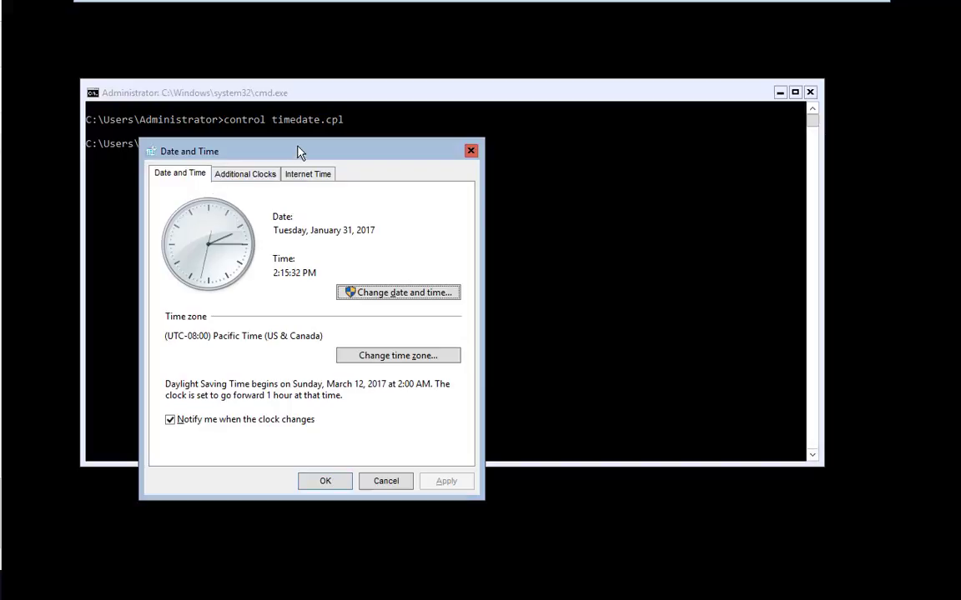
pyautogui.moveTo(285, 149); pyautogui.dragTo(639, 176)
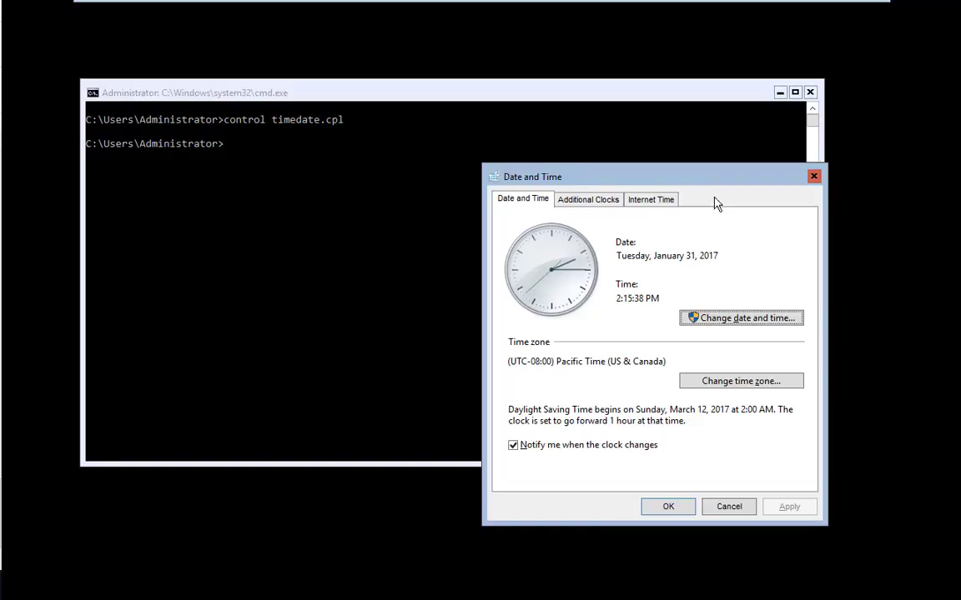
pyautogui.click(722, 382)
pyautogui.click(668, 269)
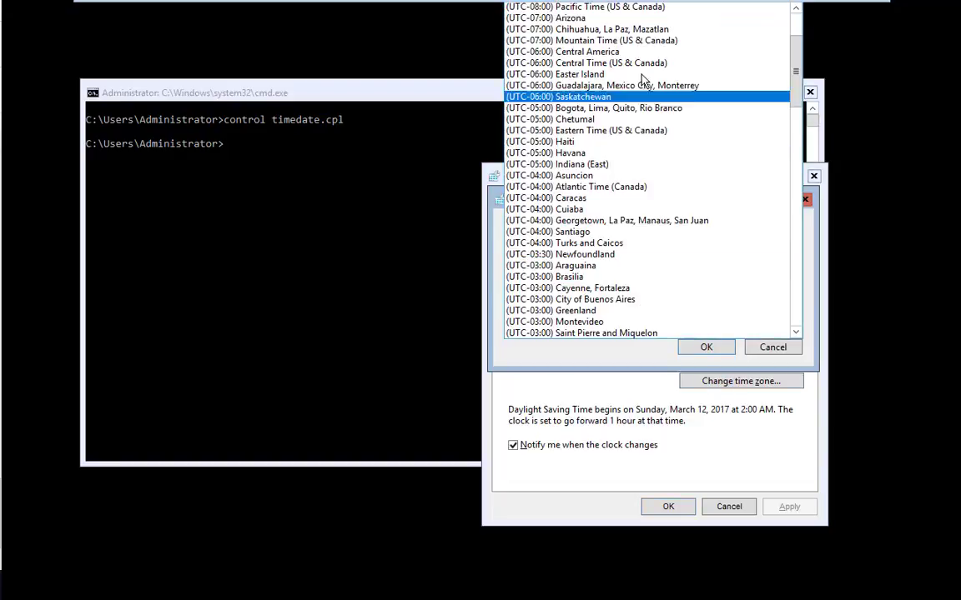
pyautogui.click(577, 64)
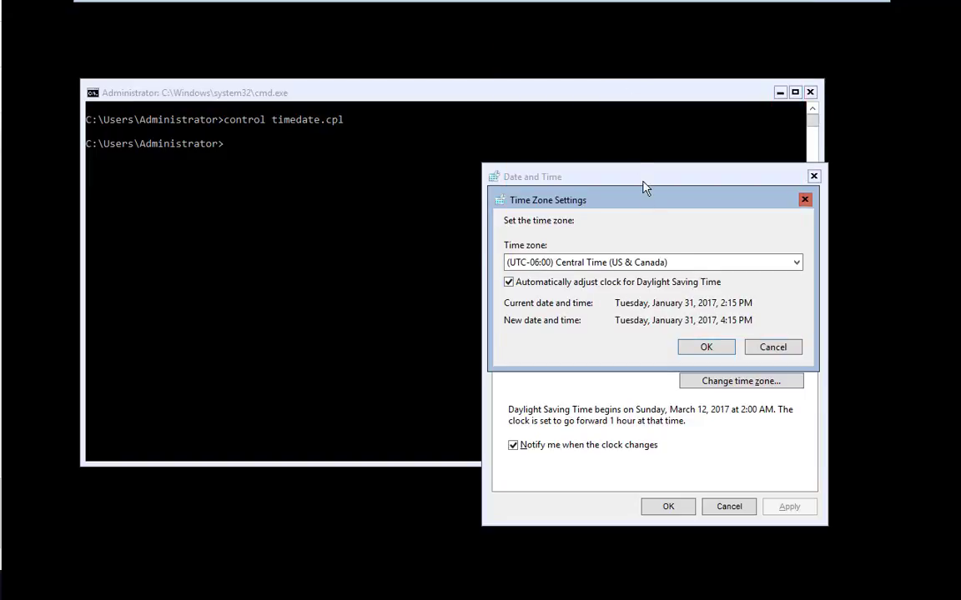
pyautogui.click(706, 347)
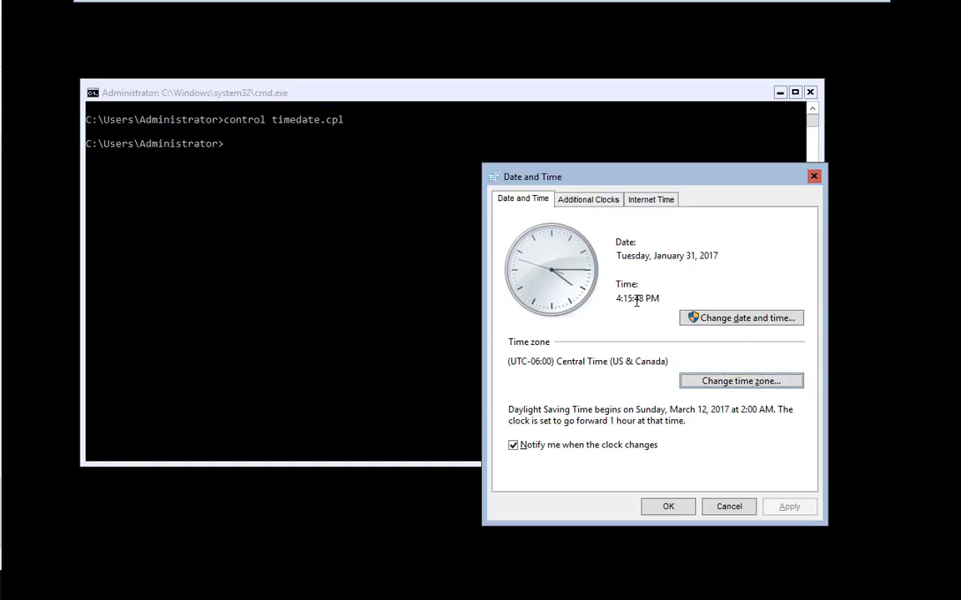
pyautogui.click(668, 506)
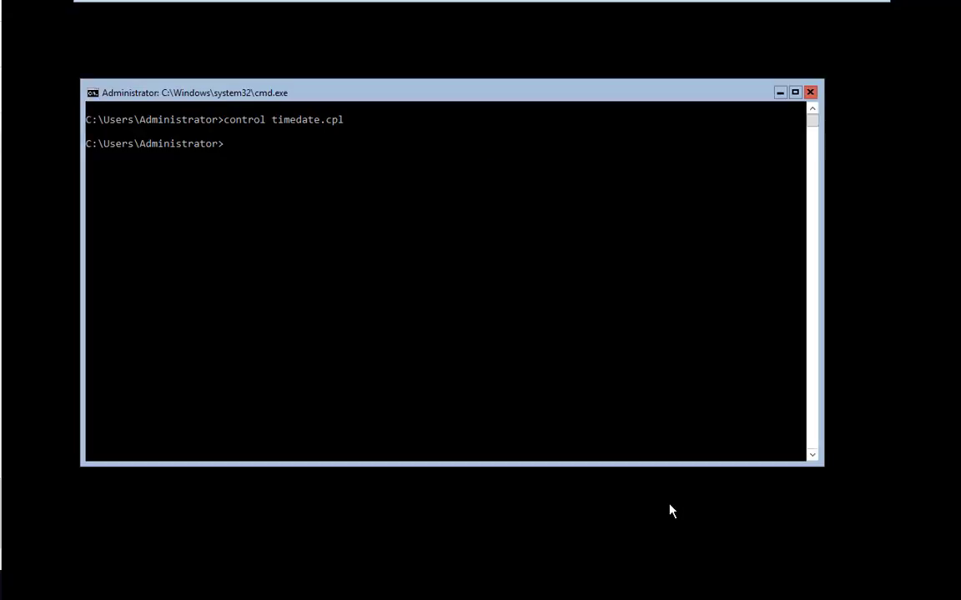
# - Check the current time and tzutil help, then launch sconfig showing DC2 in WORKGROUP
pyautogui.click(605, 385)
pyautogui.write('time')
pyautogui.press('Return')
pyautogui.press('Return')
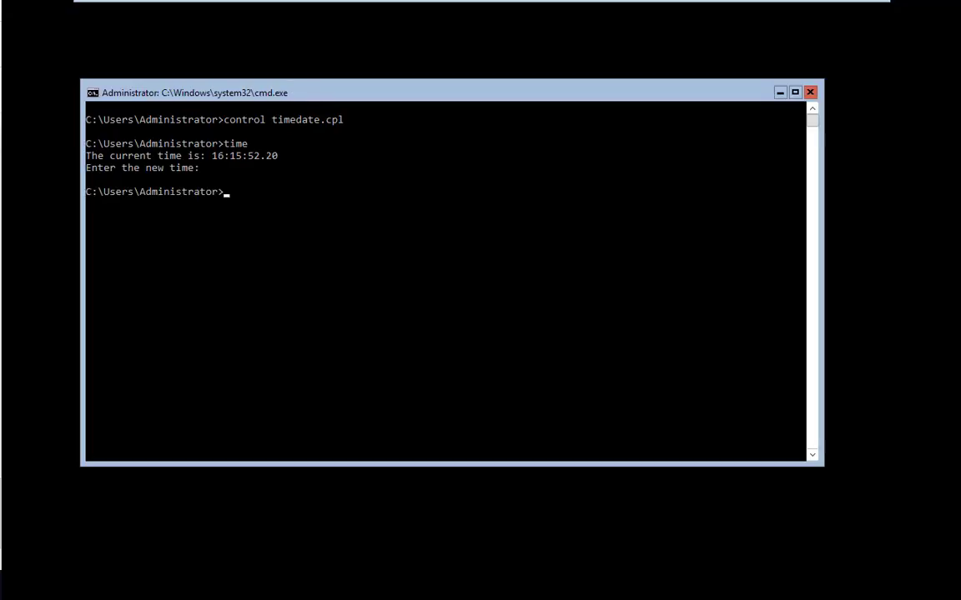
pyautogui.write('tzutil')
pyautogui.press('Return')
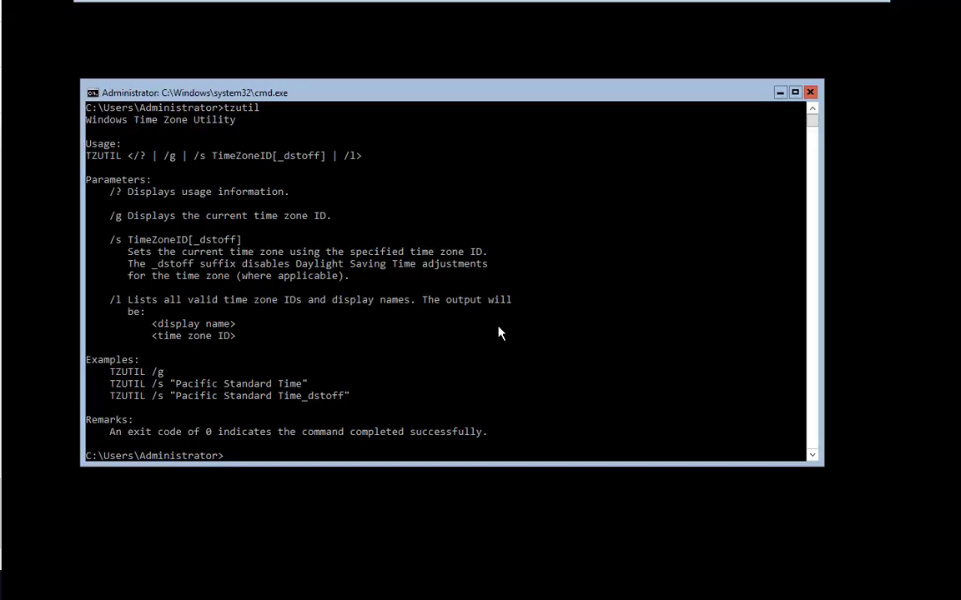
pyautogui.write('sconfig')
pyautogui.press('Return')
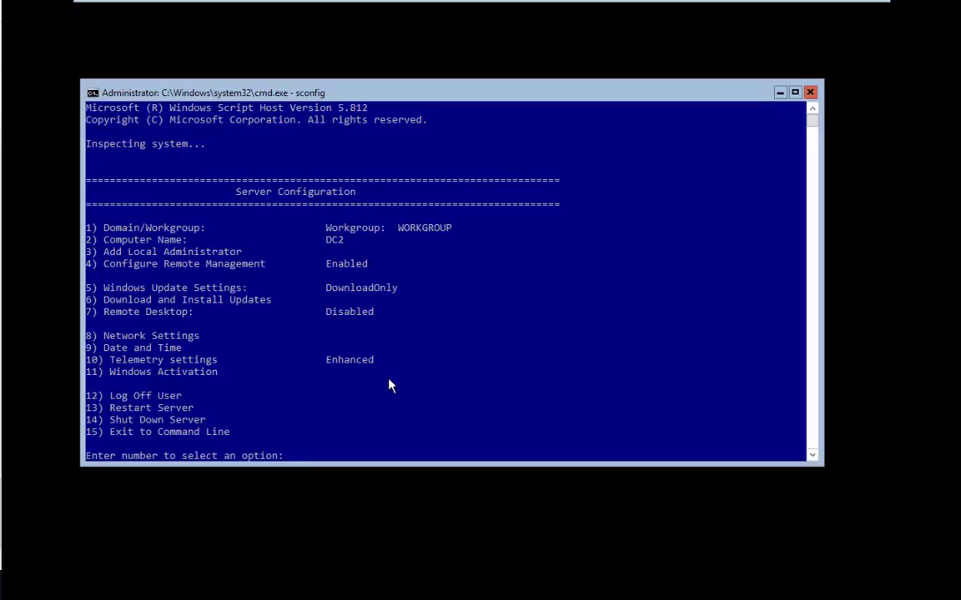
# - Open sconfig's computer name option (2) and cancel without renaming
pyautogui.write('2')
pyautogui.press('Return')
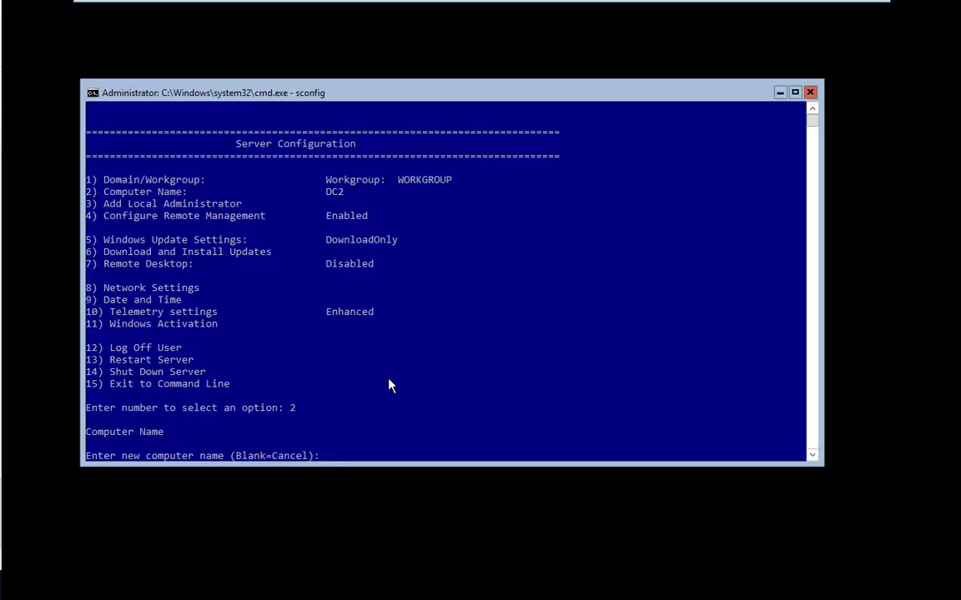
pyautogui.press('Return')
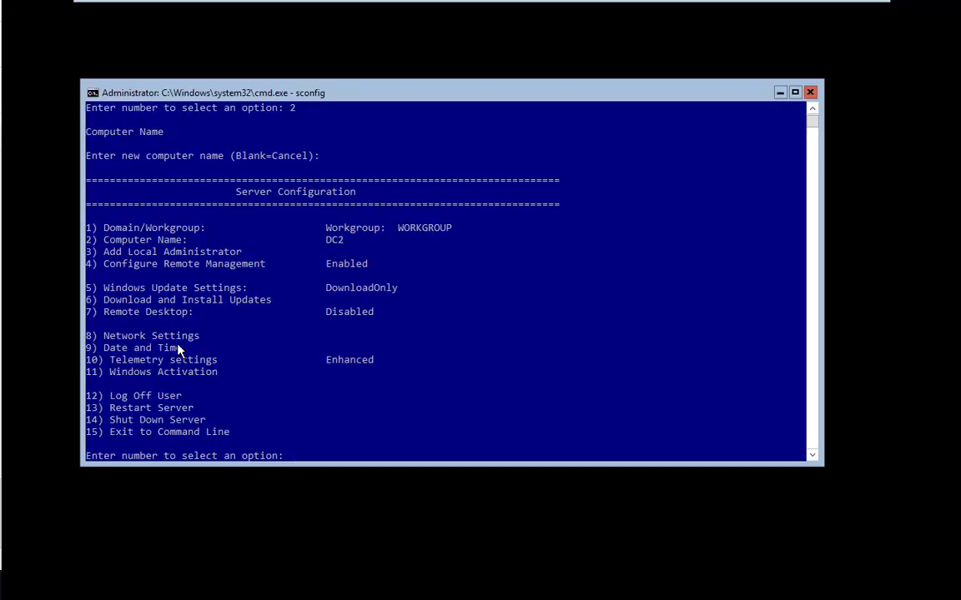
# - Open Network Settings (option 8), listing adapter 1 at 192.168.118.136
pyautogui.write('2')
pyautogui.press('BackSpace')
pyautogui.write('2')
pyautogui.press('BackSpace')
pyautogui.write('8')
pyautogui.press('Return')
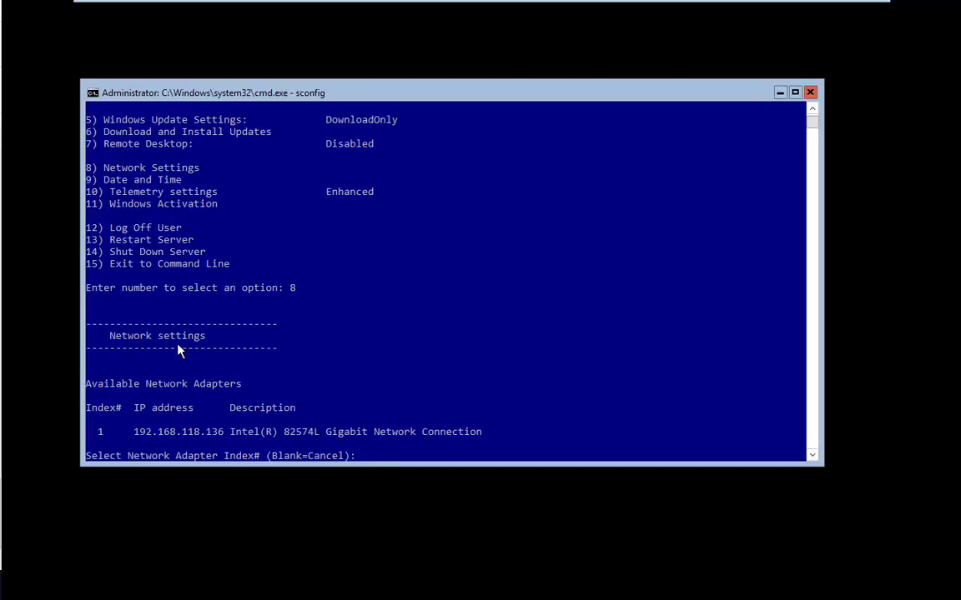
# - Select network adapter 1 and choose Set Network Adapter Address
pyautogui.write('1')
pyautogui.press('Return')
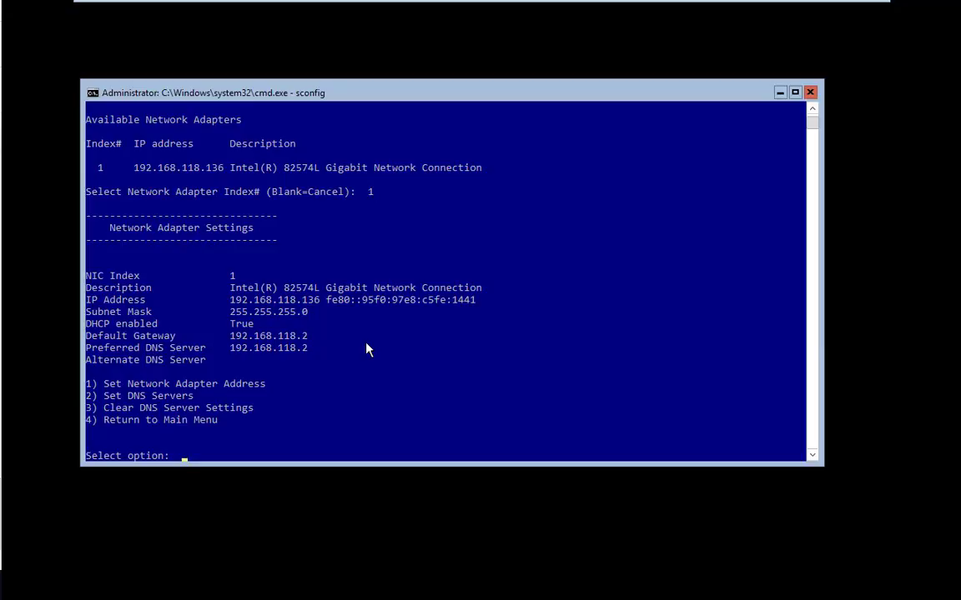
pyautogui.write('1')
pyautogui.press('Return')
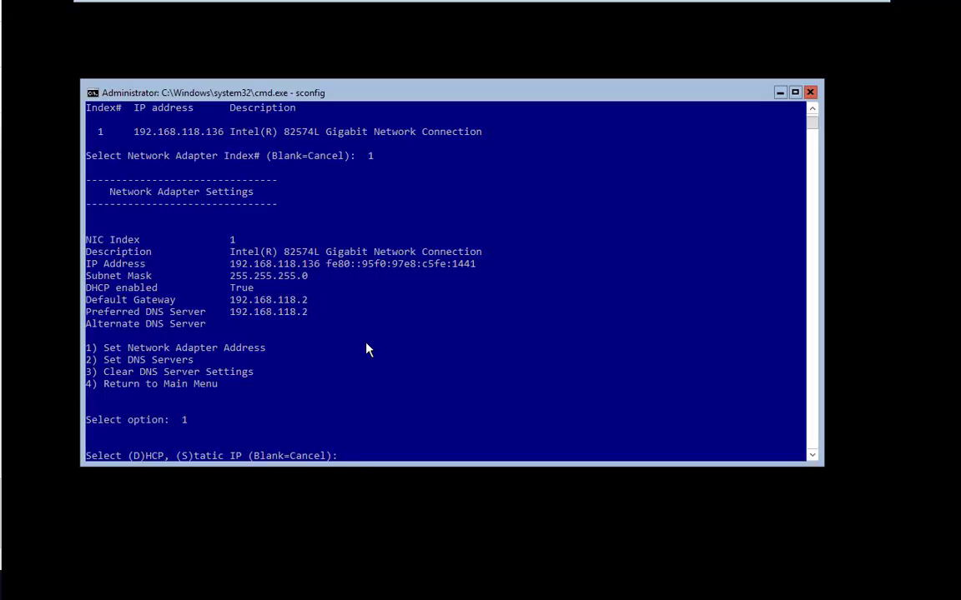
# - Give adapter 1 static IP 192.168.118.13, mask 255.255.255.0 and gateway 192.168.118.2
pyautogui.write('s')
pyautogui.press('Return')
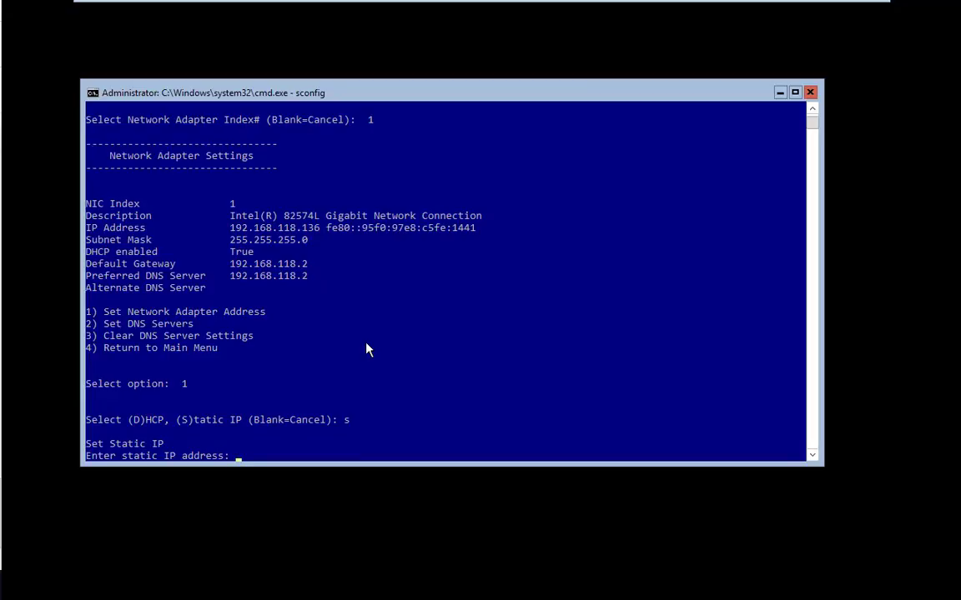
pyautogui.write('192.')
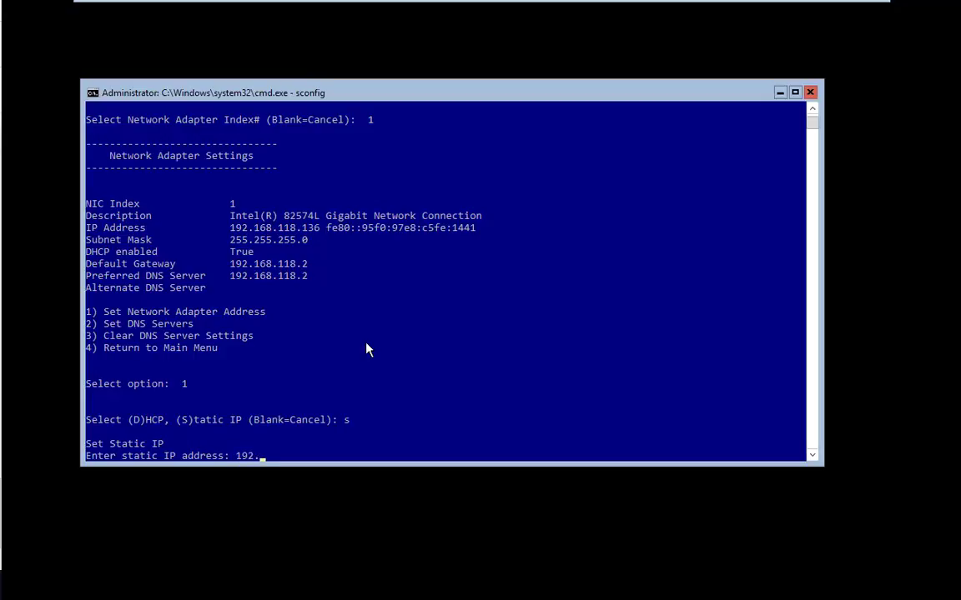
pyautogui.write('168.118.13')
pyautogui.press('Return')
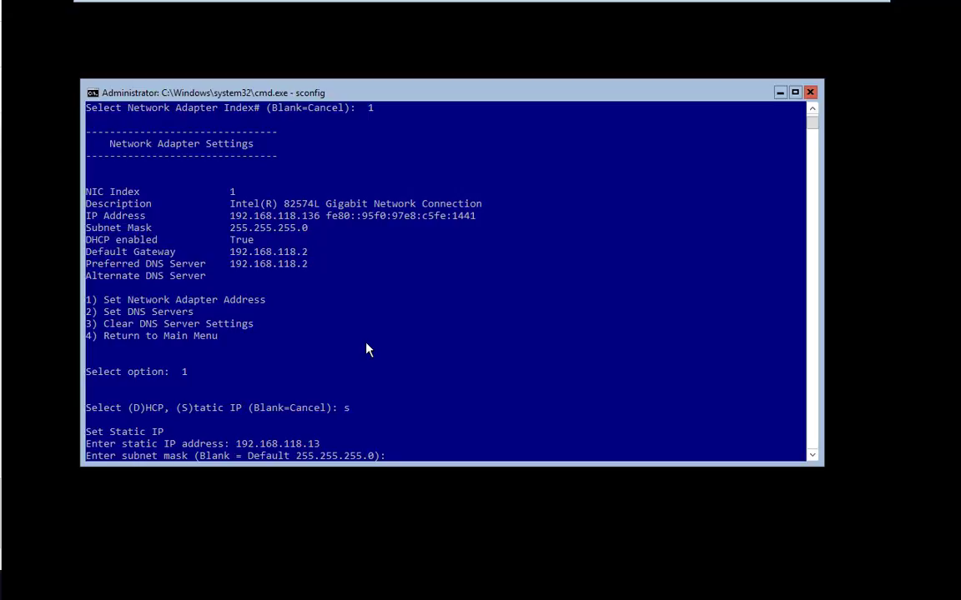
pyautogui.press('Return')
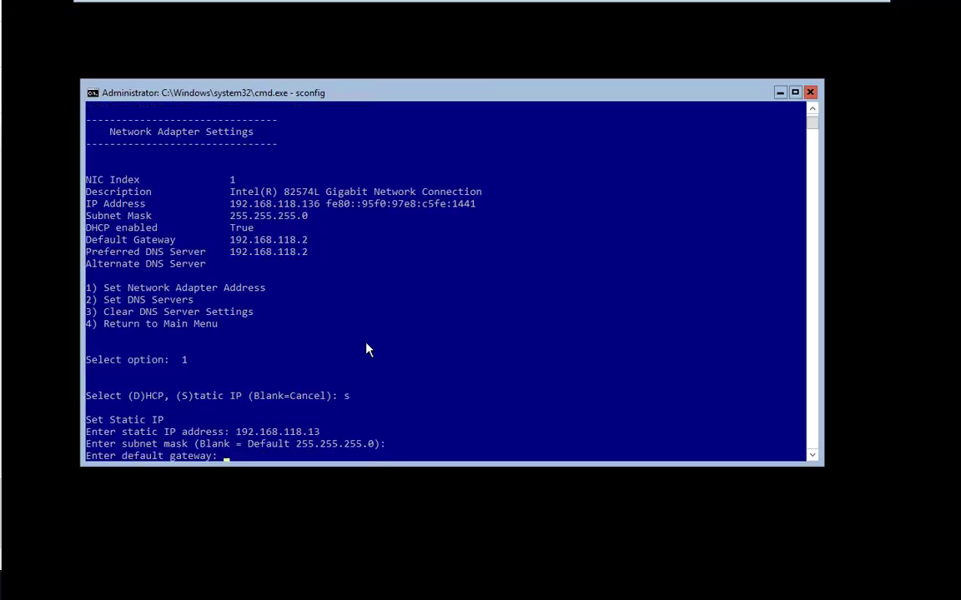
pyautogui.write('192.168.118.2')
pyautogui.press('Return')
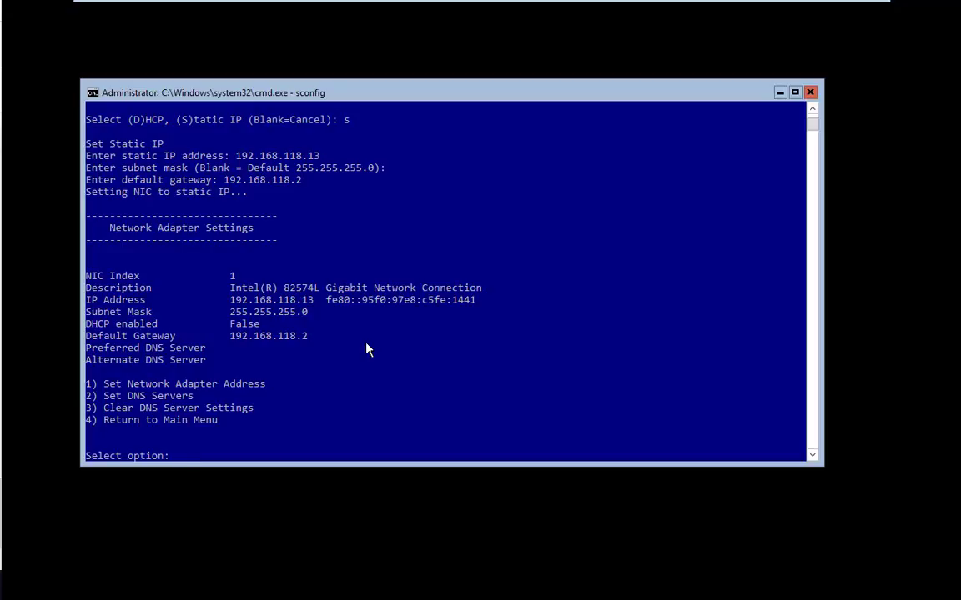
# - Set preferred DNS 192.168.118.2 with no alternate, then return to the main menu with 4
pyautogui.write('2')
pyautogui.press('Return')
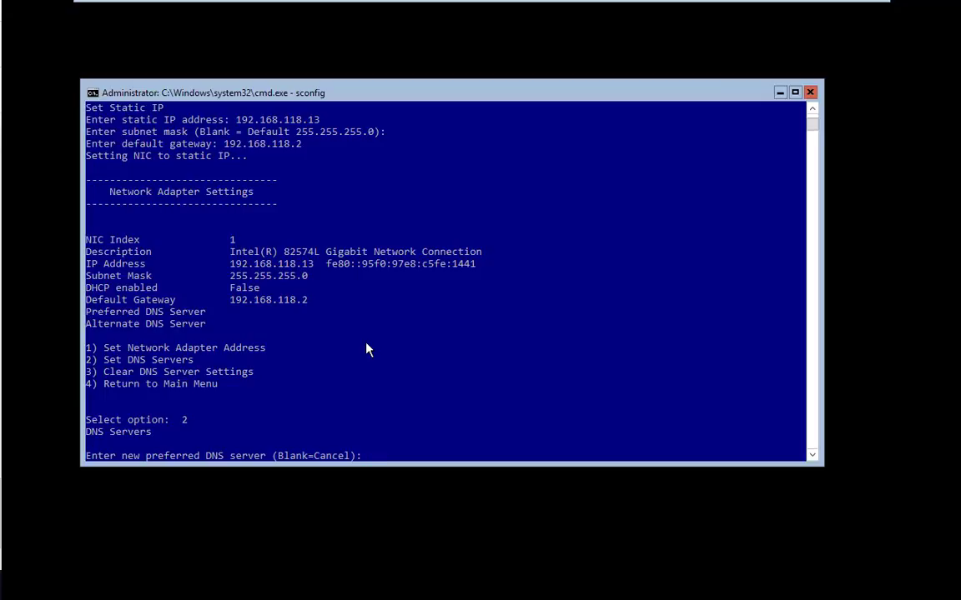
pyautogui.write('192.168.118.2')
pyautogui.press('Return')
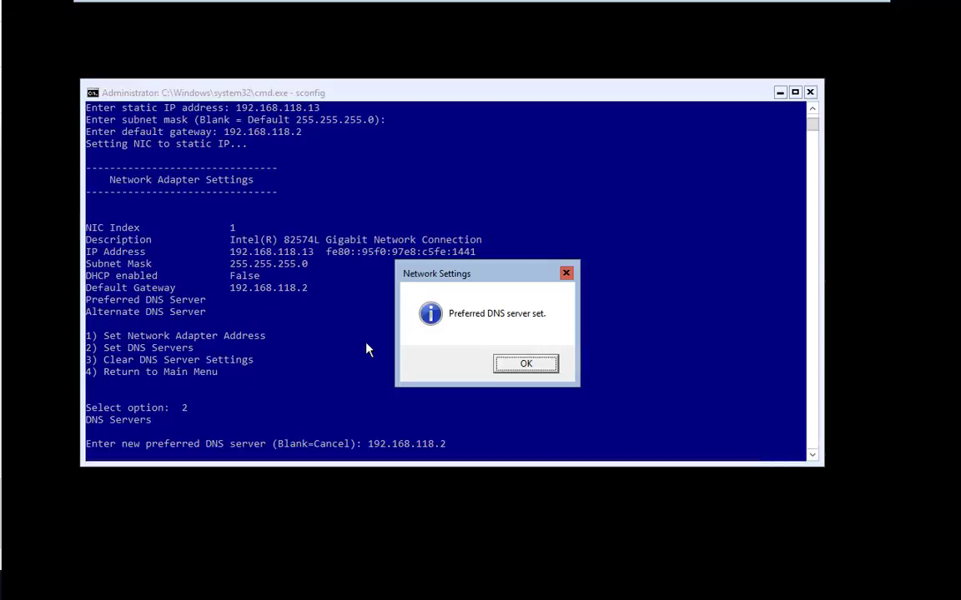
pyautogui.press('Return')
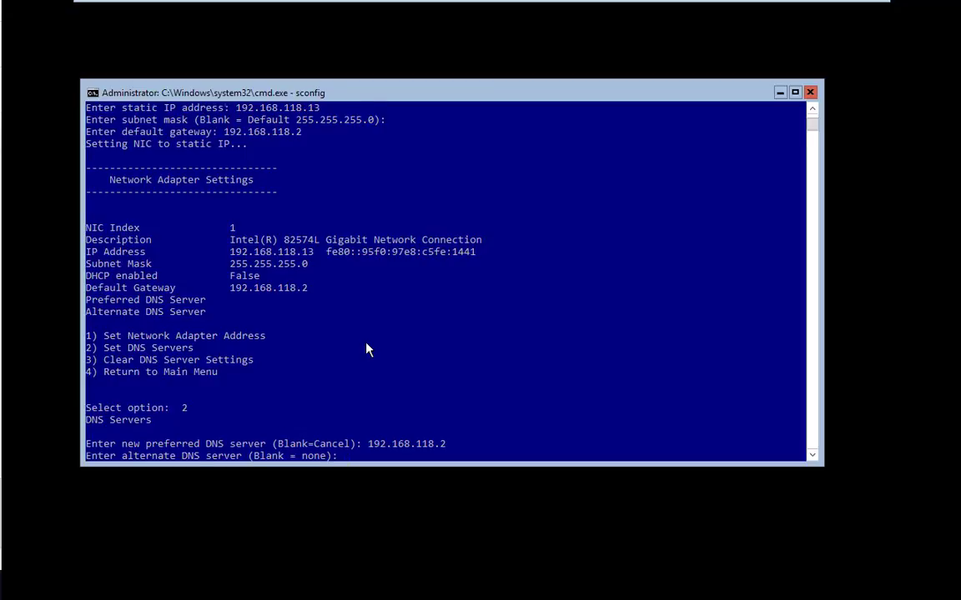
pyautogui.press('Return')
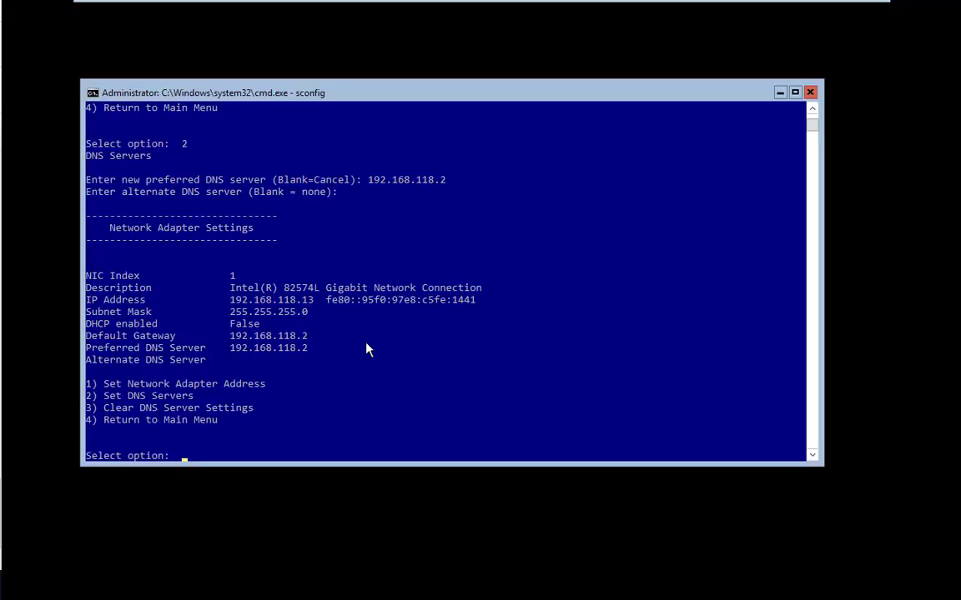
pyautogui.write('4')
pyautogui.press('Return')
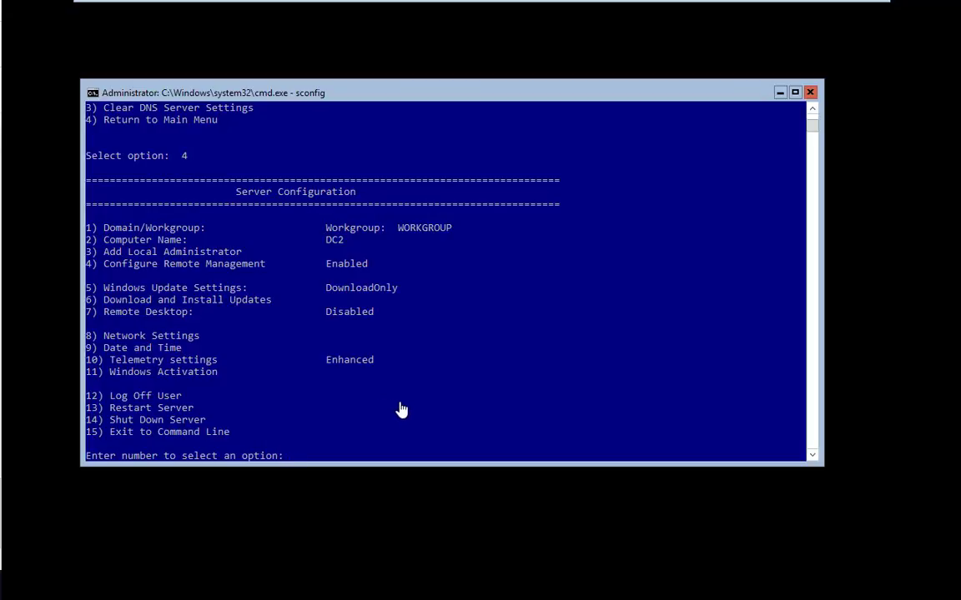
pyautogui.write('9')
pyautogui.press('Return')
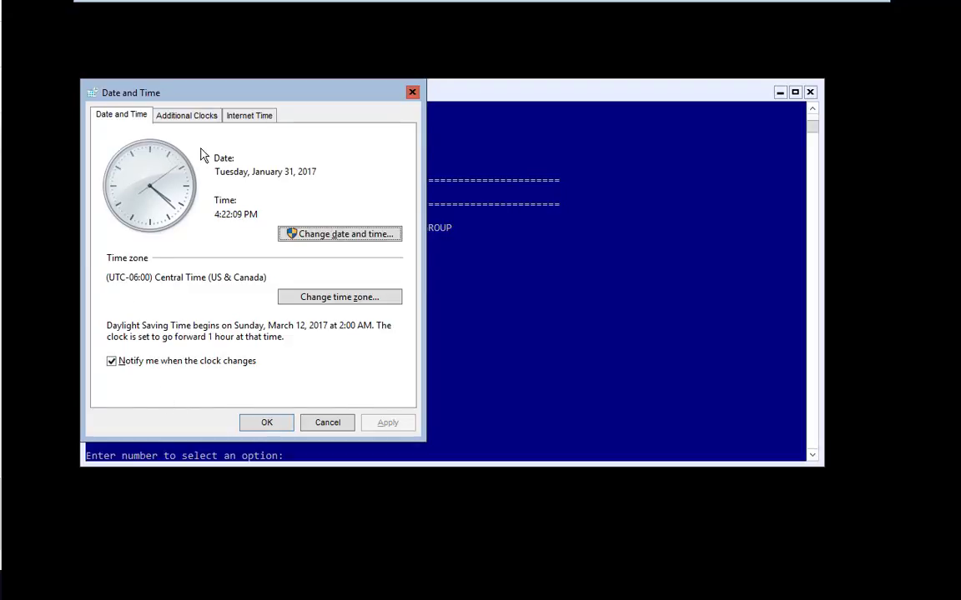
pyautogui.moveTo(225, 96); pyautogui.dragTo(558, 105)
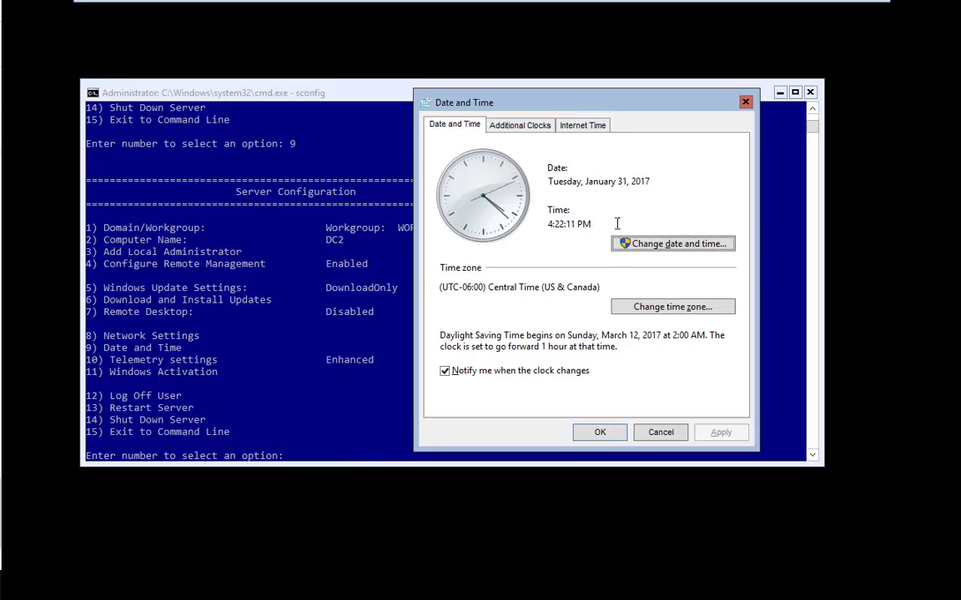
pyautogui.click(600, 433)
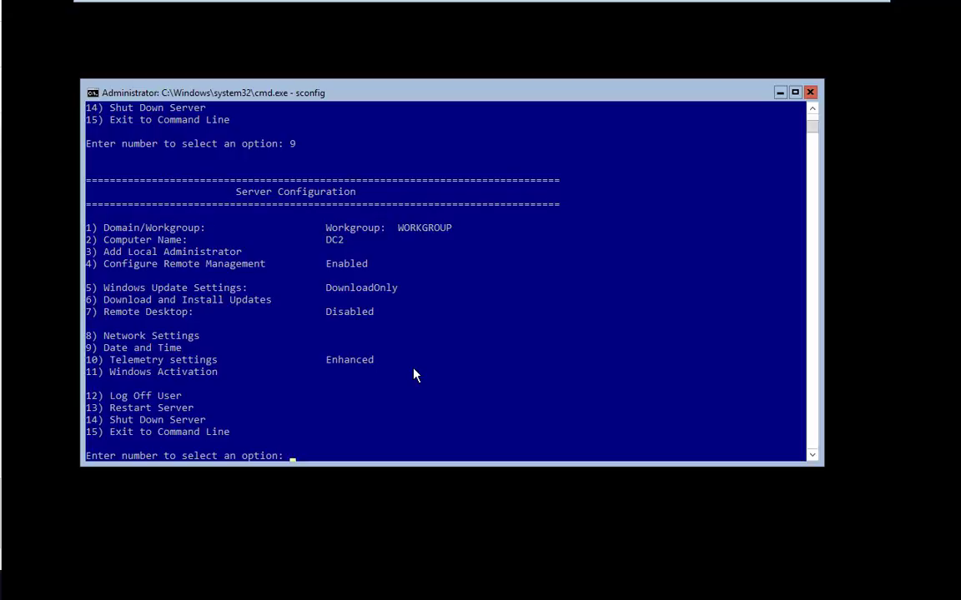
# - Exit sconfig with 15, run dir and cd.., then exit the command window
pyautogui.write('15')
pyautogui.press('Return')
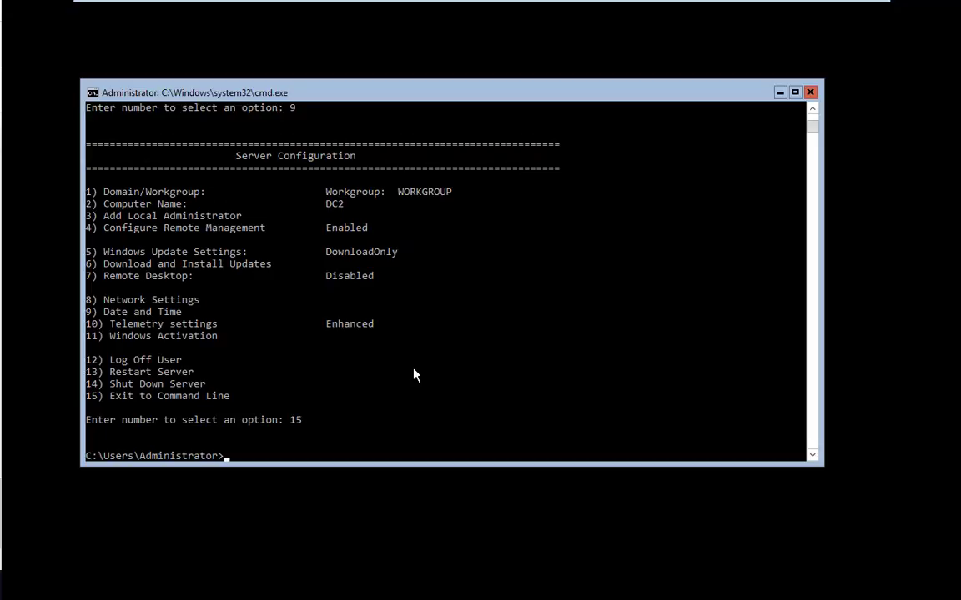
pyautogui.write('dir')
pyautogui.press('Return')
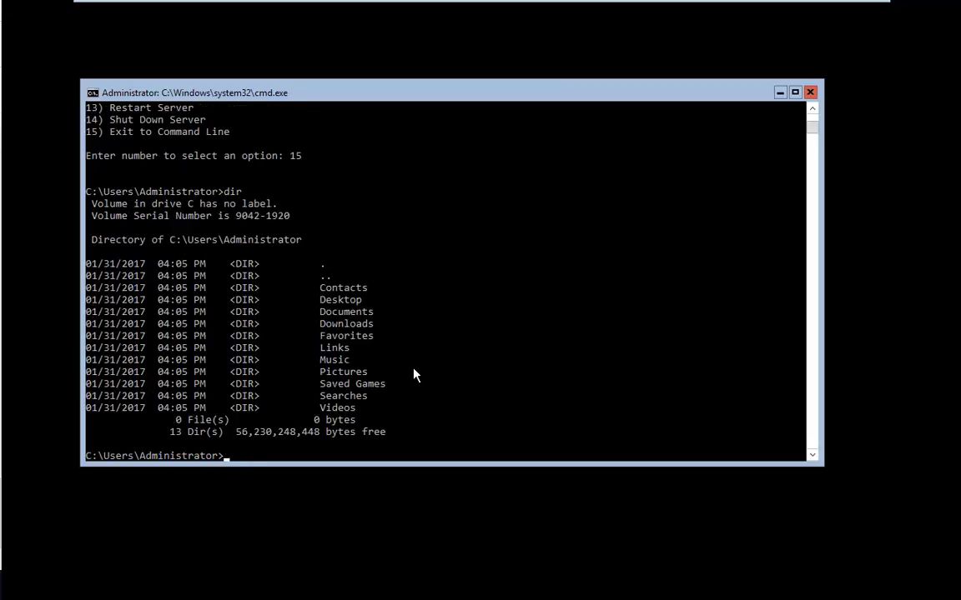
pyautogui.write('cd..')
pyautogui.press('Return')
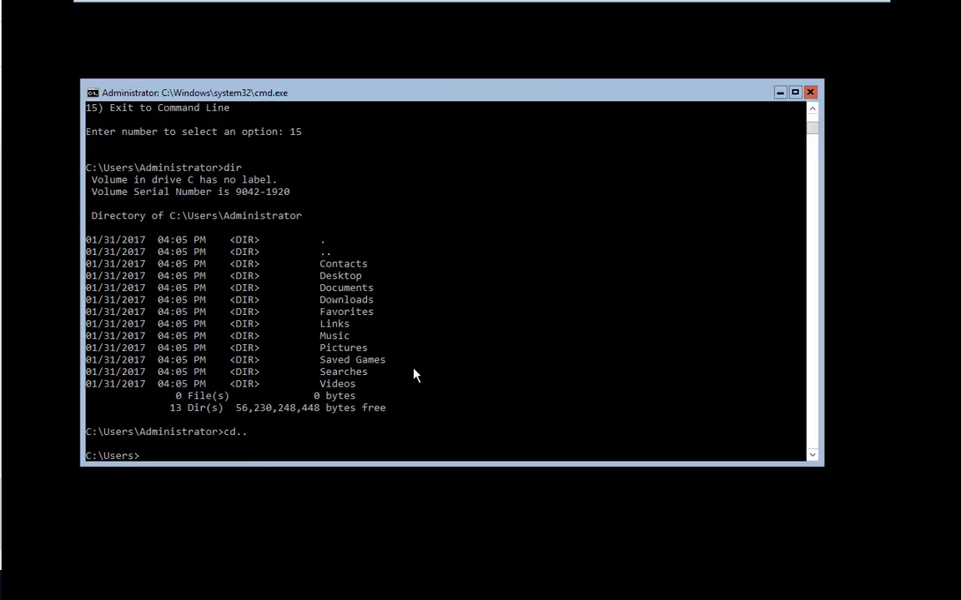
pyautogui.write('exit')
pyautogui.press('Return')
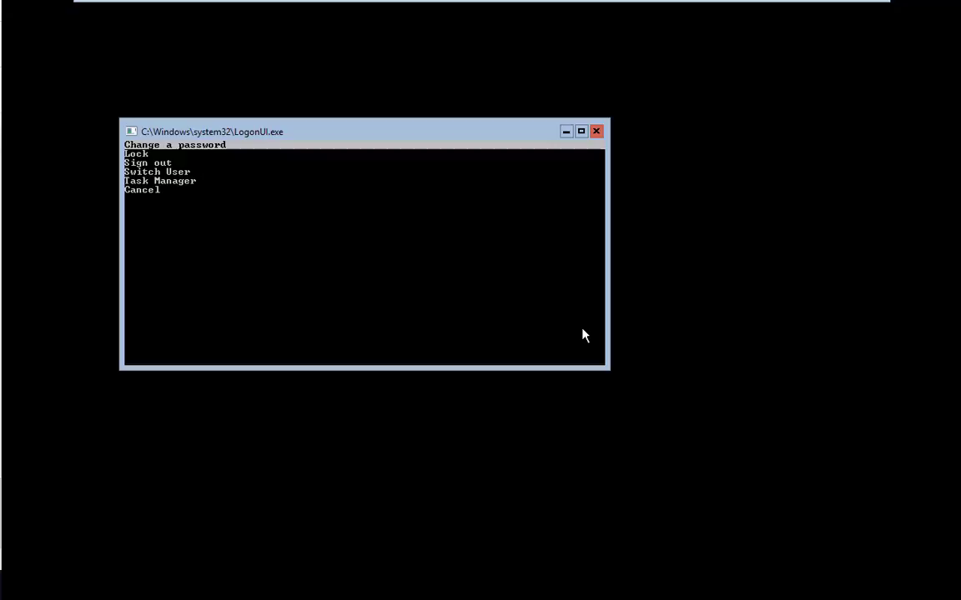
# - Launch Task Manager from the security options and move its window up and right
pyautogui.press('Down')
pyautogui.press('Down')
pyautogui.press('Down')
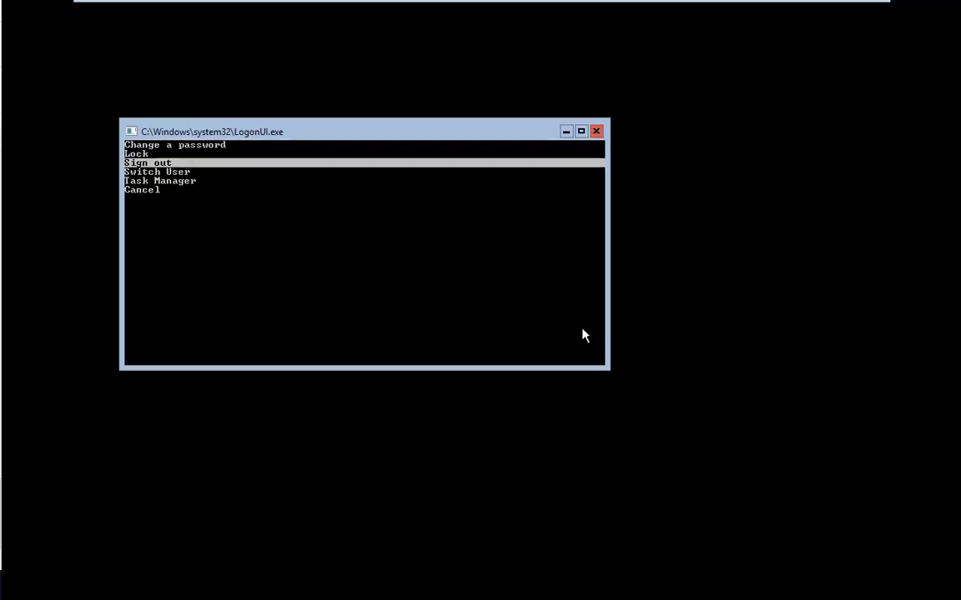
pyautogui.press('Down')
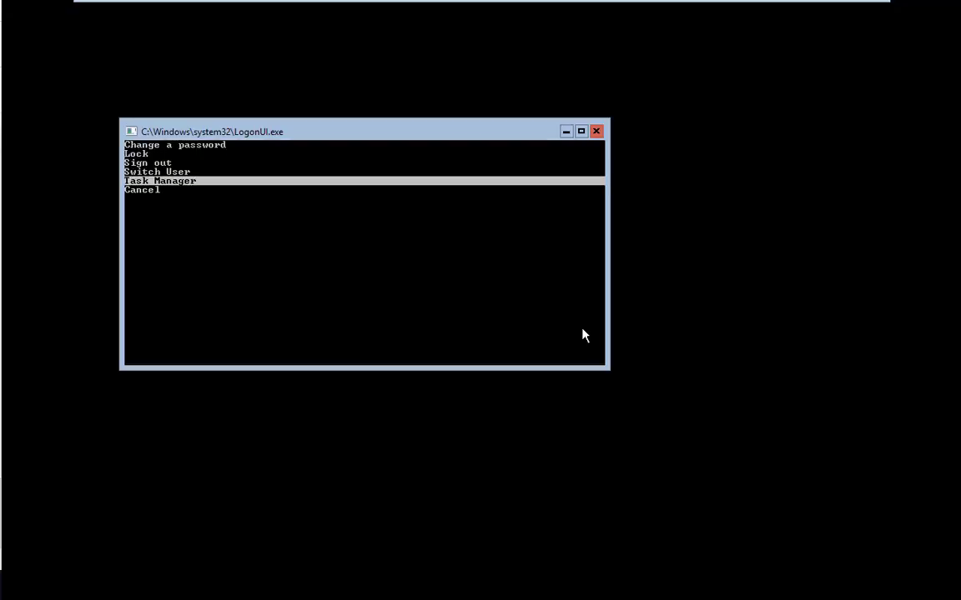
pyautogui.press('Return')
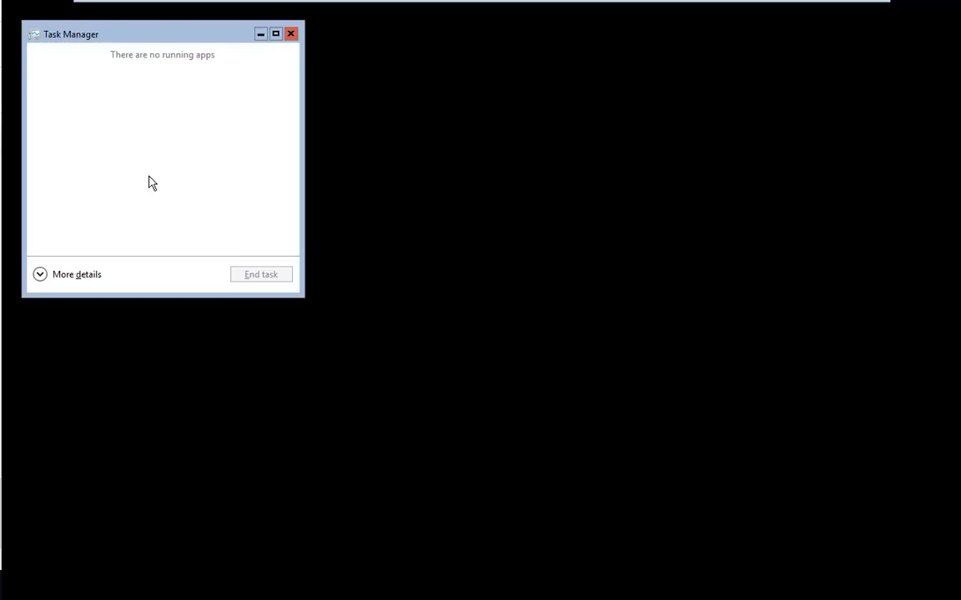
pyautogui.moveTo(187, 41); pyautogui.dragTo(515, 102)
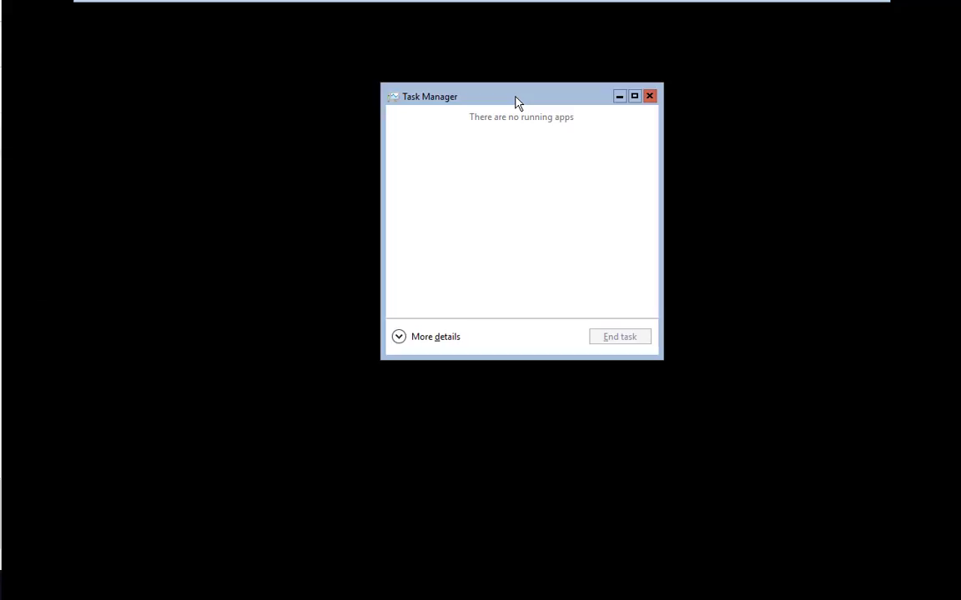
pyautogui.moveTo(515, 102); pyautogui.dragTo(515, 59)
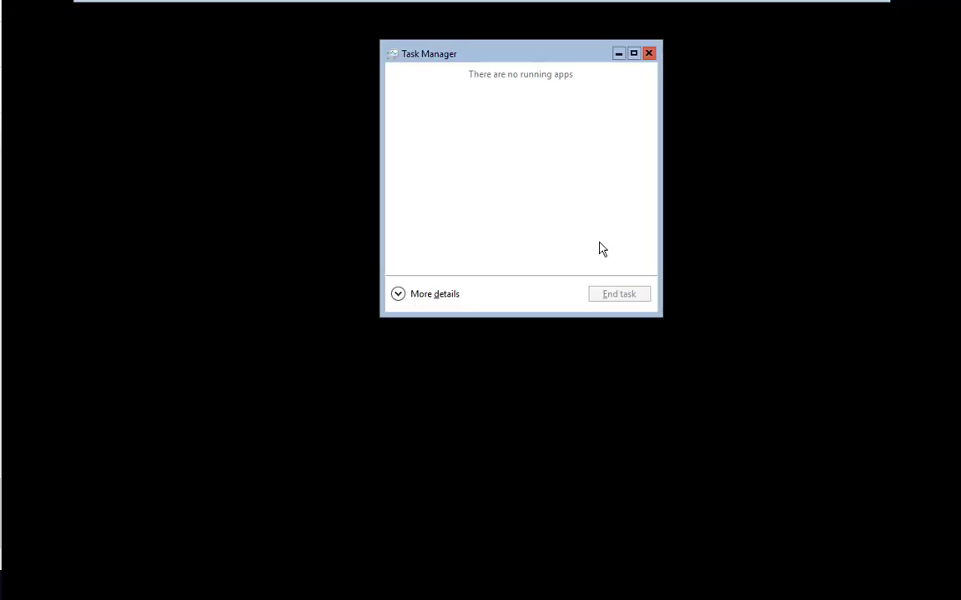
# - Expand Task Manager to More details and enlarge its window to show the full process list
pyautogui.click(402, 295)
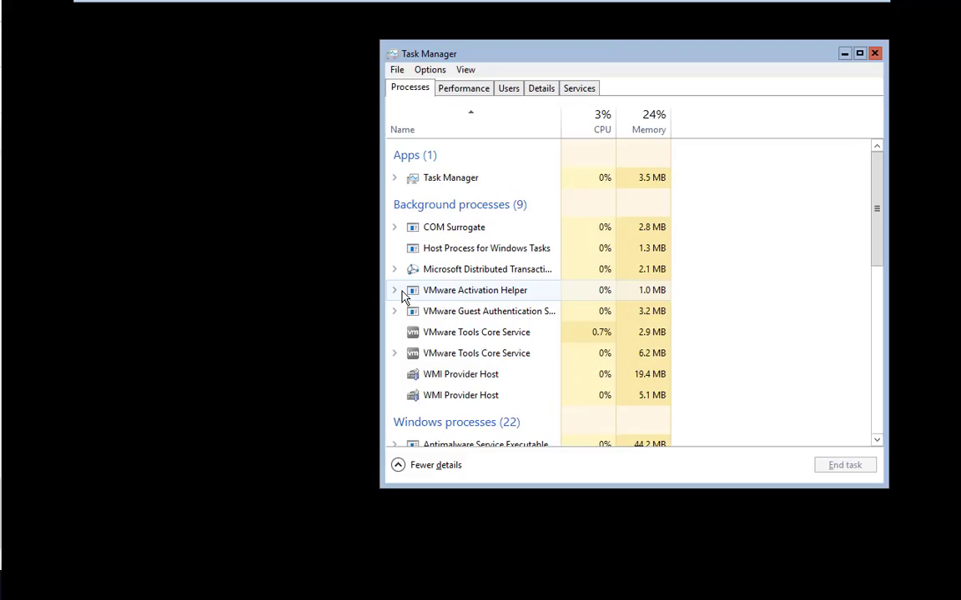
pyautogui.moveTo(634, 60); pyautogui.dragTo(518, 70)
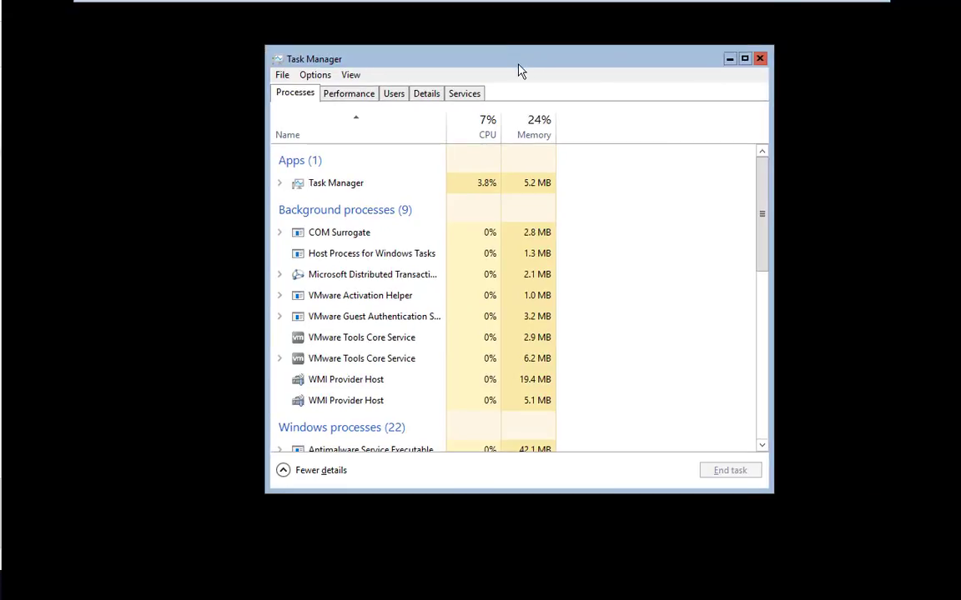
pyautogui.moveTo(772, 285); pyautogui.dragTo(885, 285)
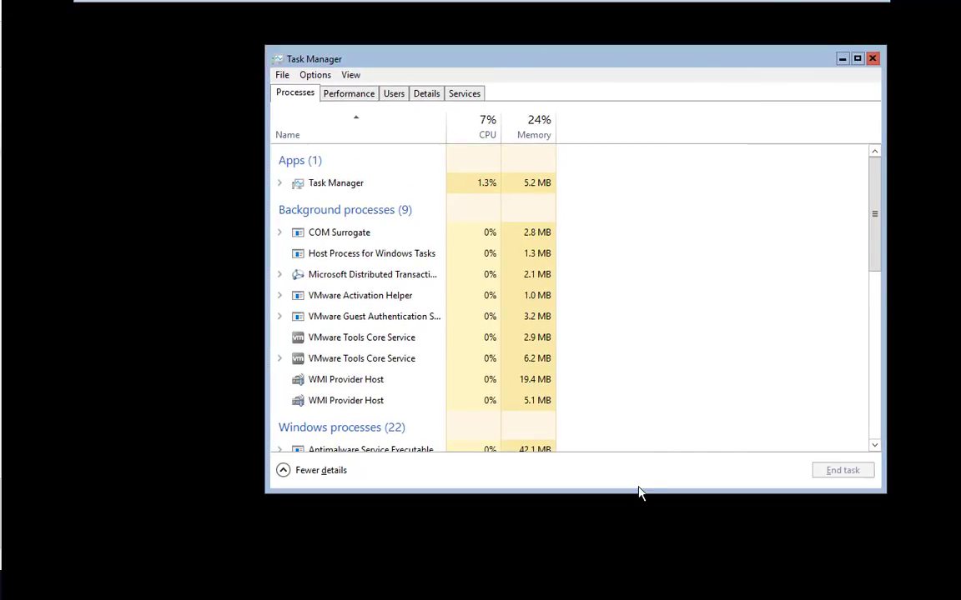
pyautogui.moveTo(637, 492); pyautogui.dragTo(635, 570)
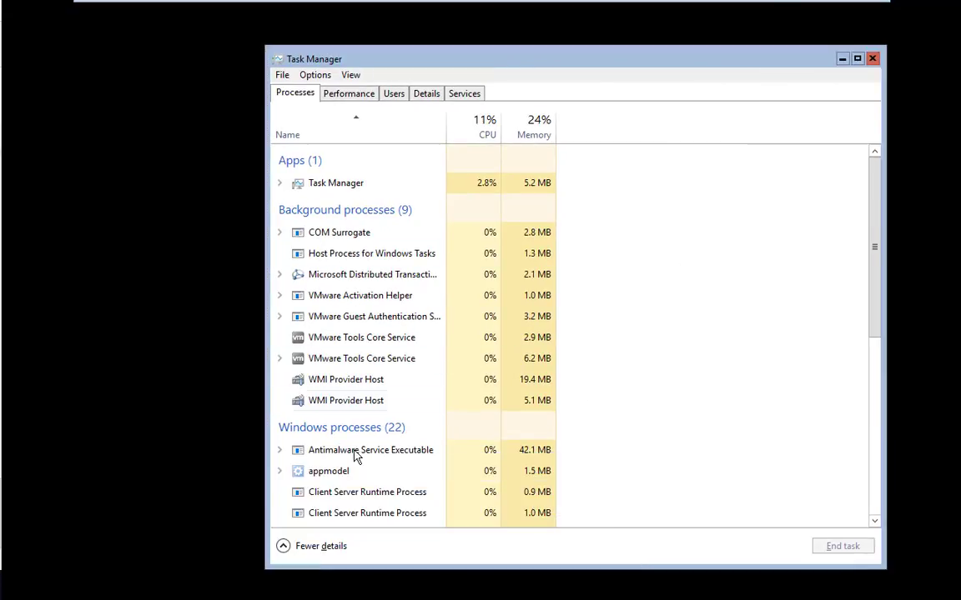
pyautogui.click(321, 547)
pyautogui.moveTo(416, 60); pyautogui.dragTo(442, 68)
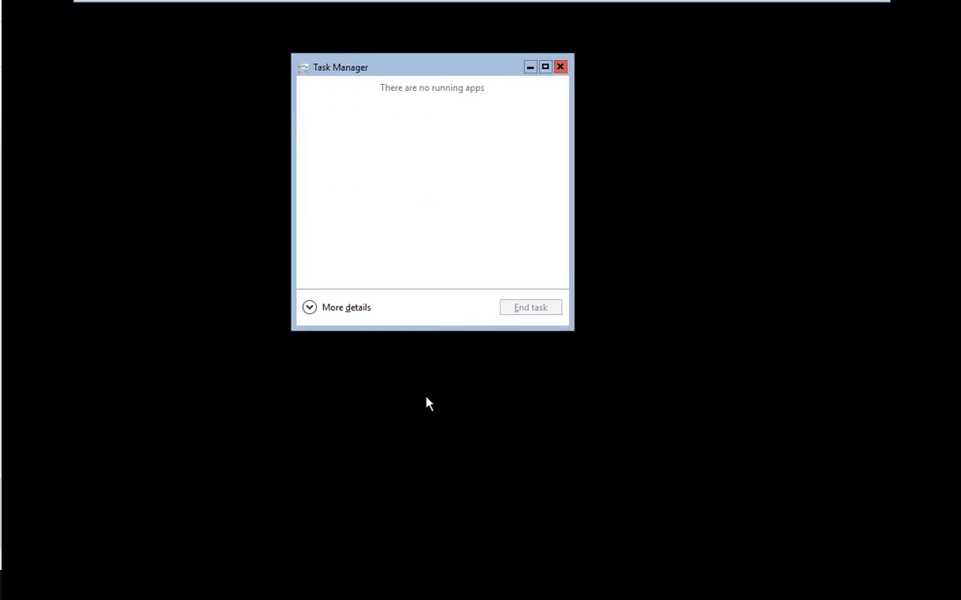
pyautogui.click(341, 309)
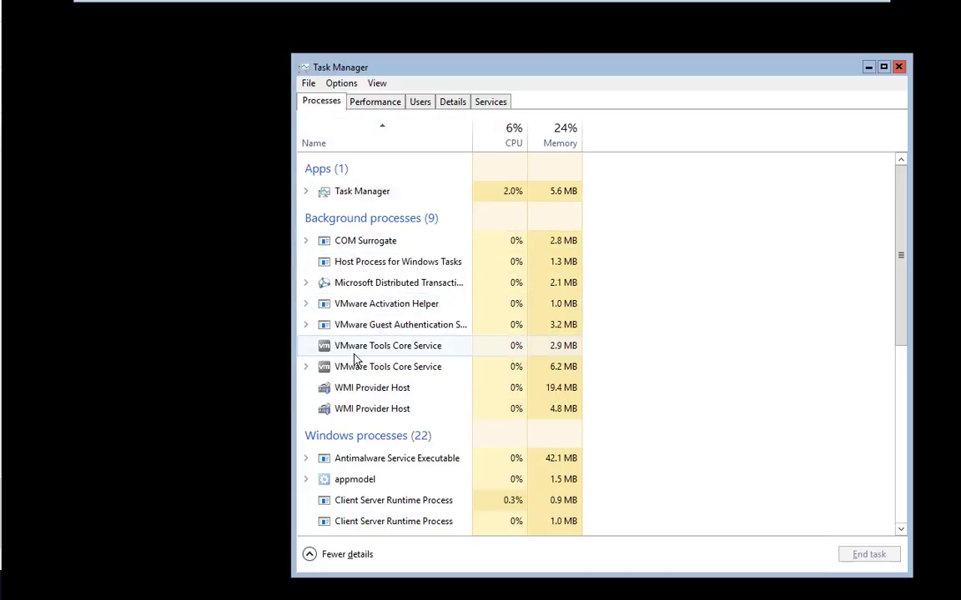
pyautogui.click(344, 555)
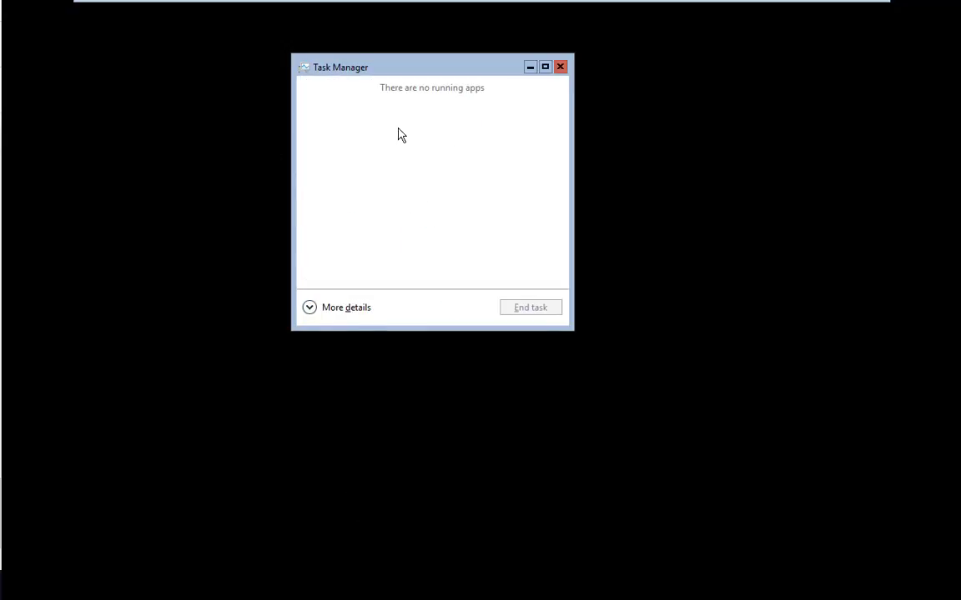
pyautogui.click(360, 308)
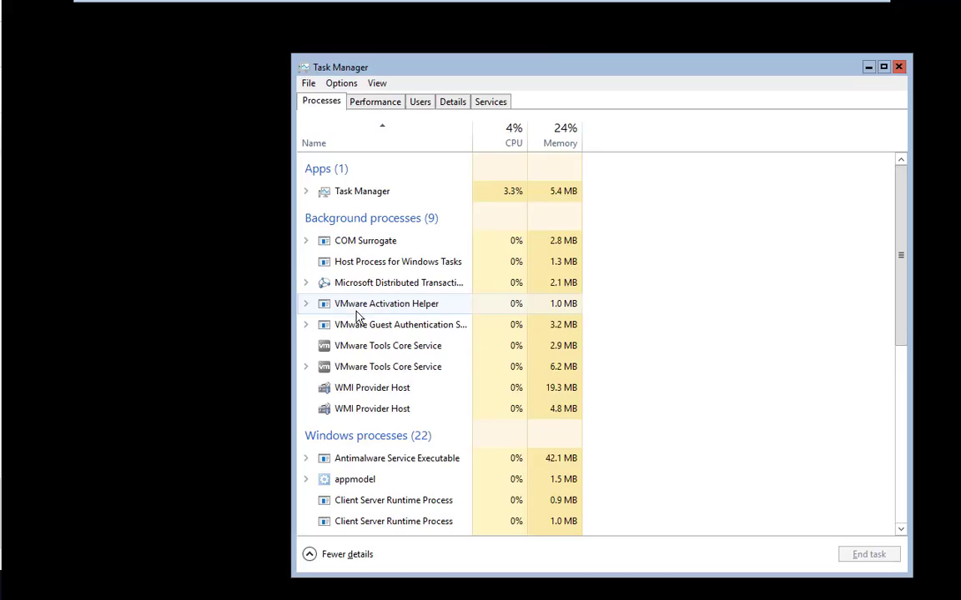
# - Launch two administrator command prompts with cmd from Task Manager's Run new task
pyautogui.click(308, 83)
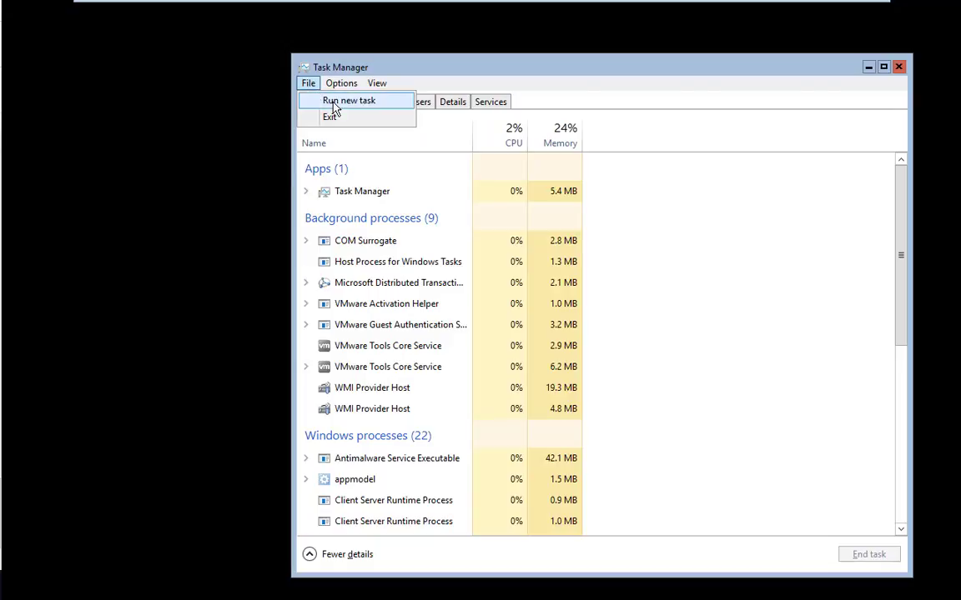
pyautogui.click(332, 101)
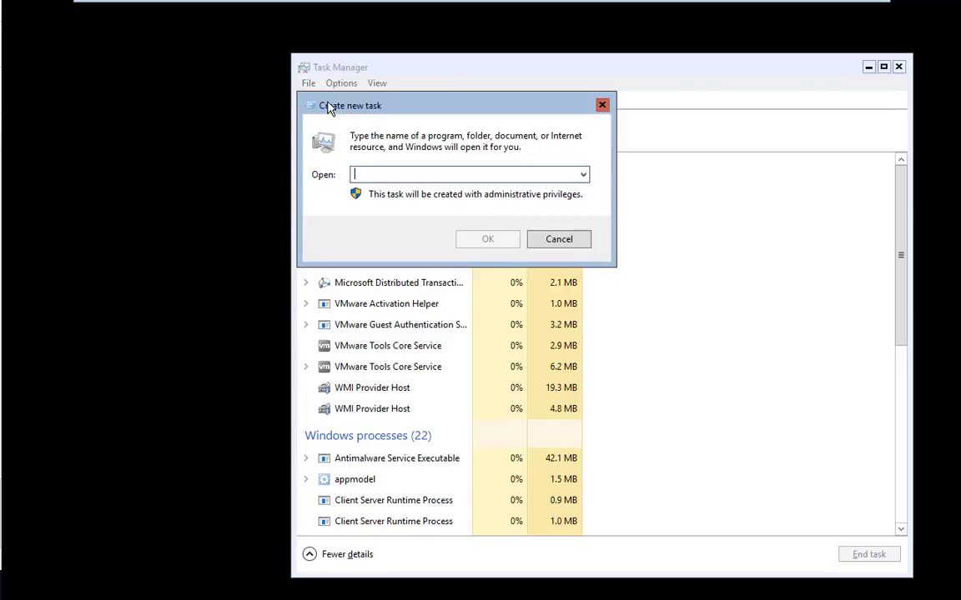
pyautogui.write('cmd')
pyautogui.press('Return')
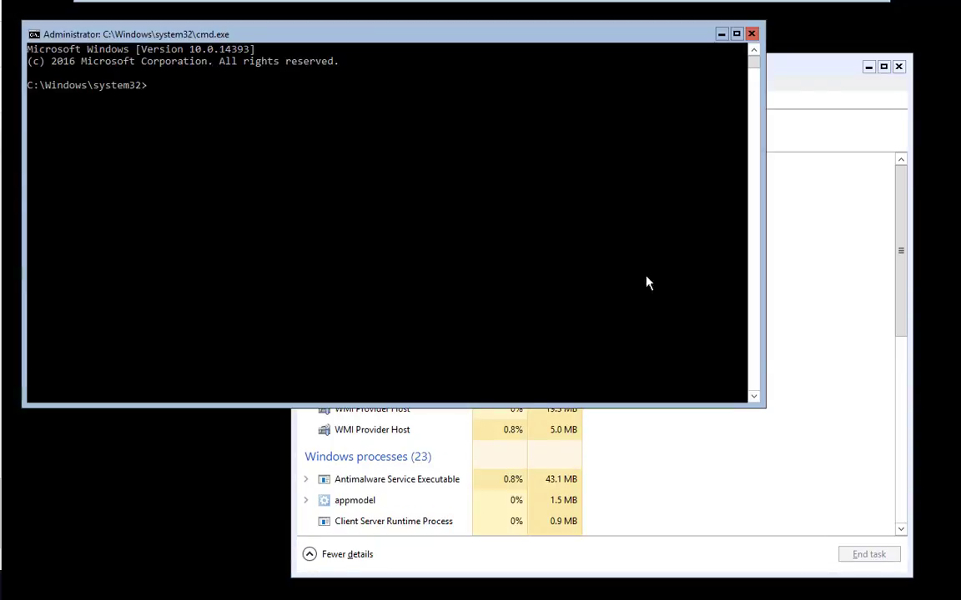
pyautogui.click(806, 360)
pyautogui.click(308, 83)
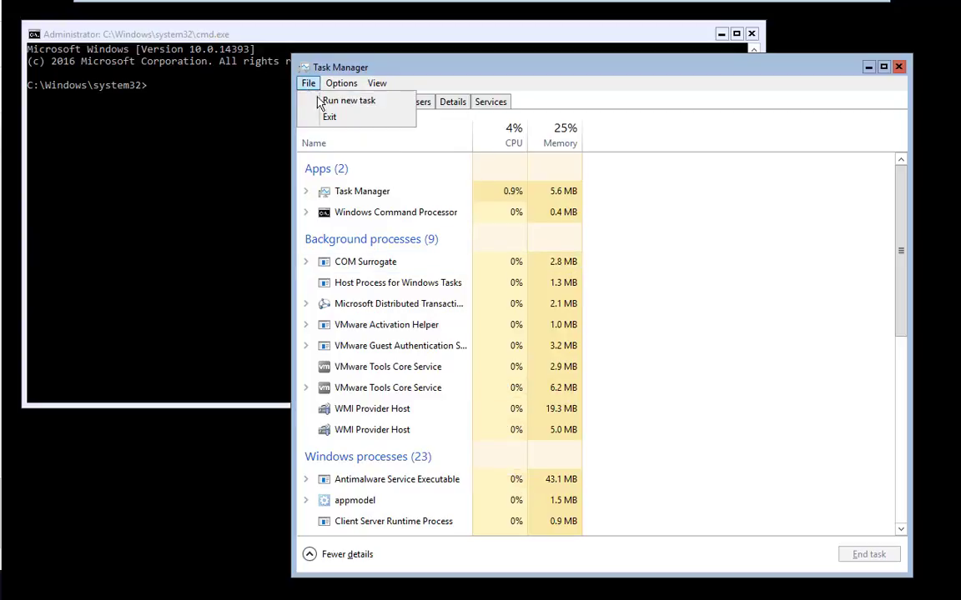
pyautogui.click(332, 101)
pyautogui.press('Return')
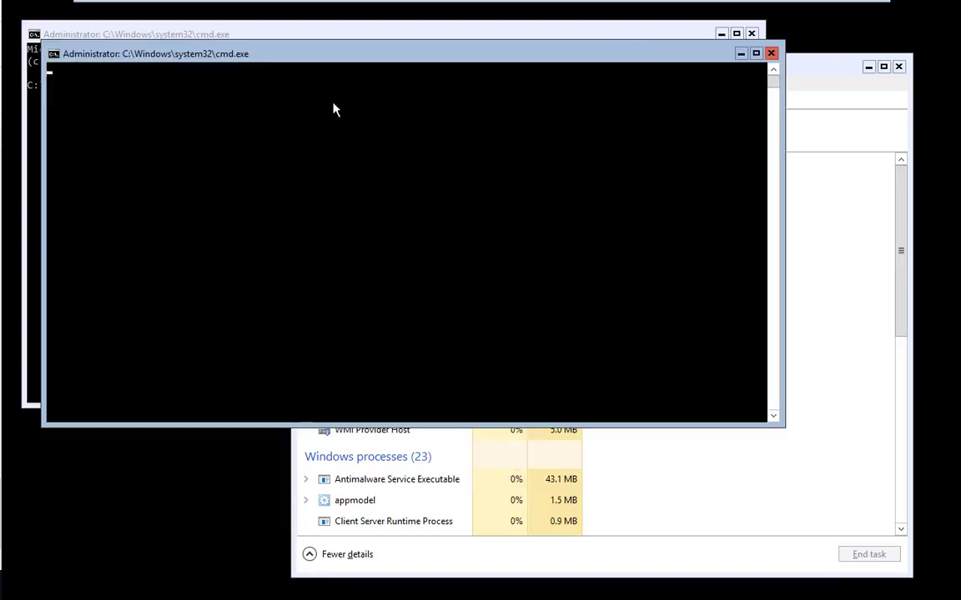
# - Launch a third cmd prompt, close Task Manager, and move the newest prompt toward the centre
pyautogui.click(798, 225)
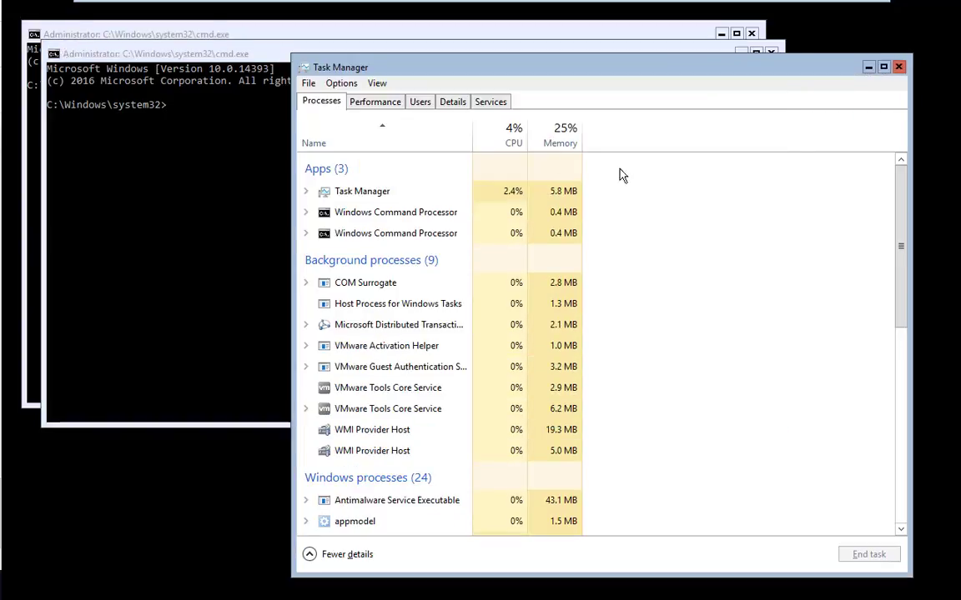
pyautogui.click(308, 84)
pyautogui.click(324, 100)
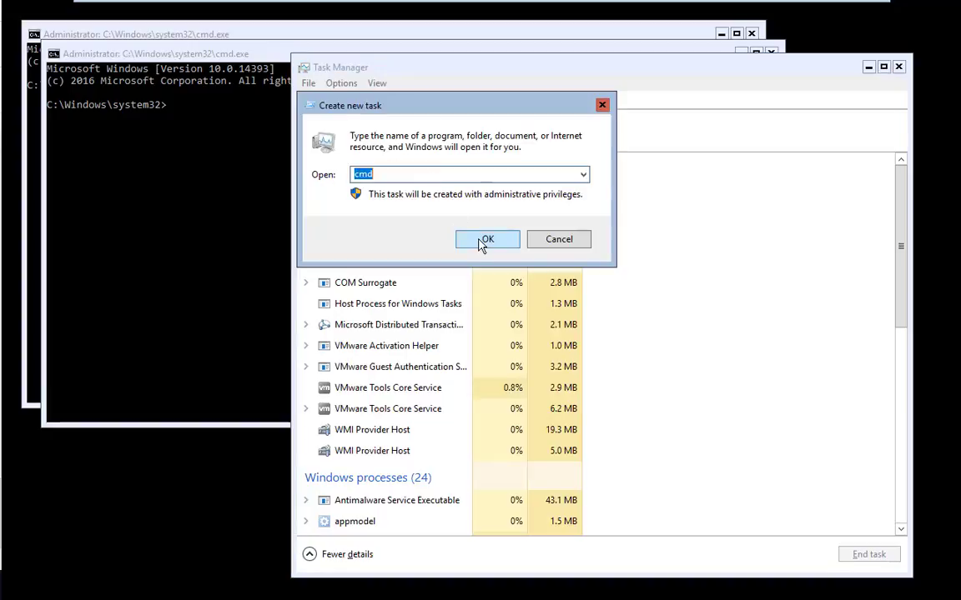
pyautogui.click(487, 239)
pyautogui.click(876, 117)
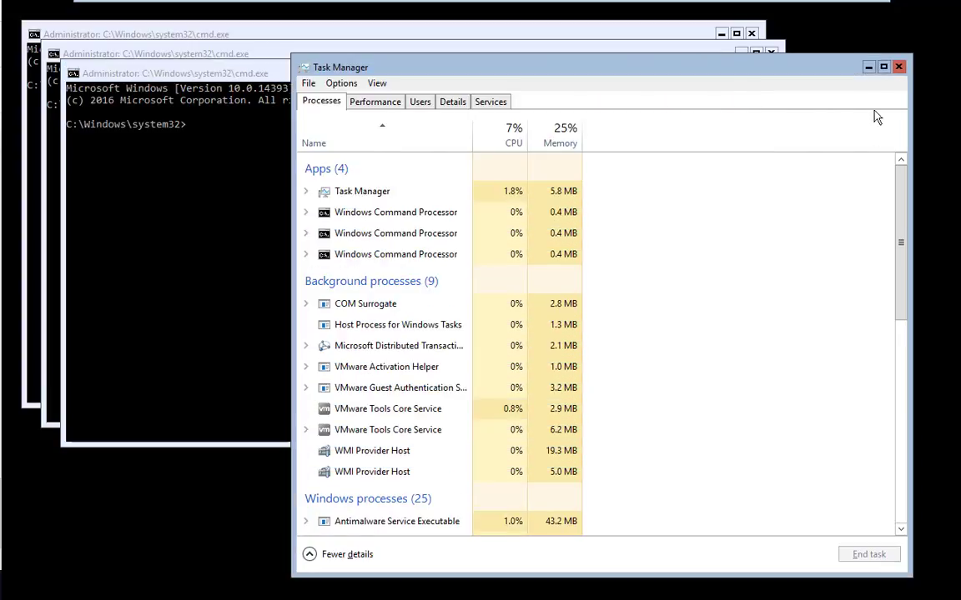
pyautogui.click(898, 66)
pyautogui.moveTo(388, 78); pyautogui.dragTo(442, 144)
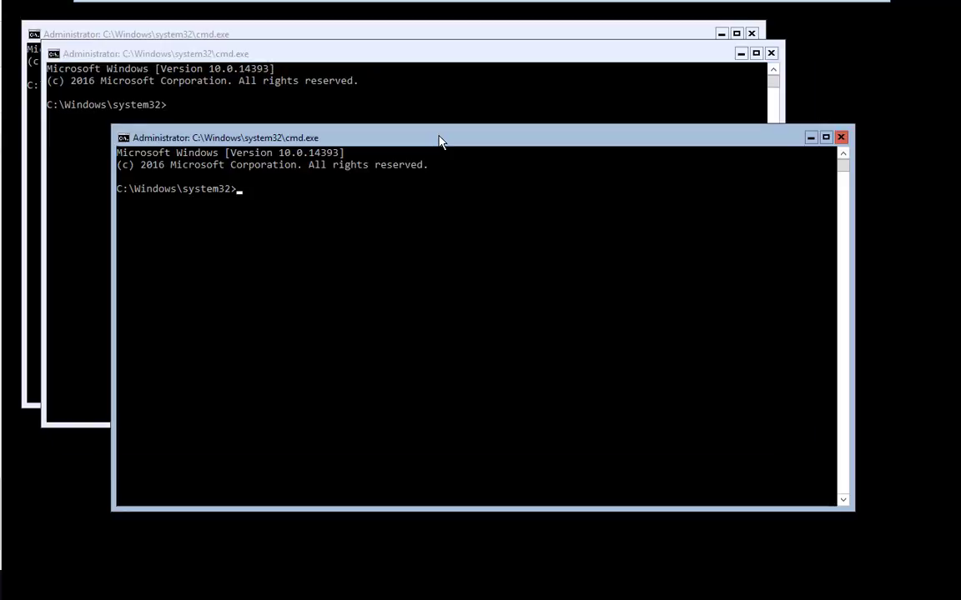
# - Run sconfig in the newest prompt to show DC2's Server Configuration menu, then raise the older prompt
pyautogui.write('sconfig')
pyautogui.press('Return')
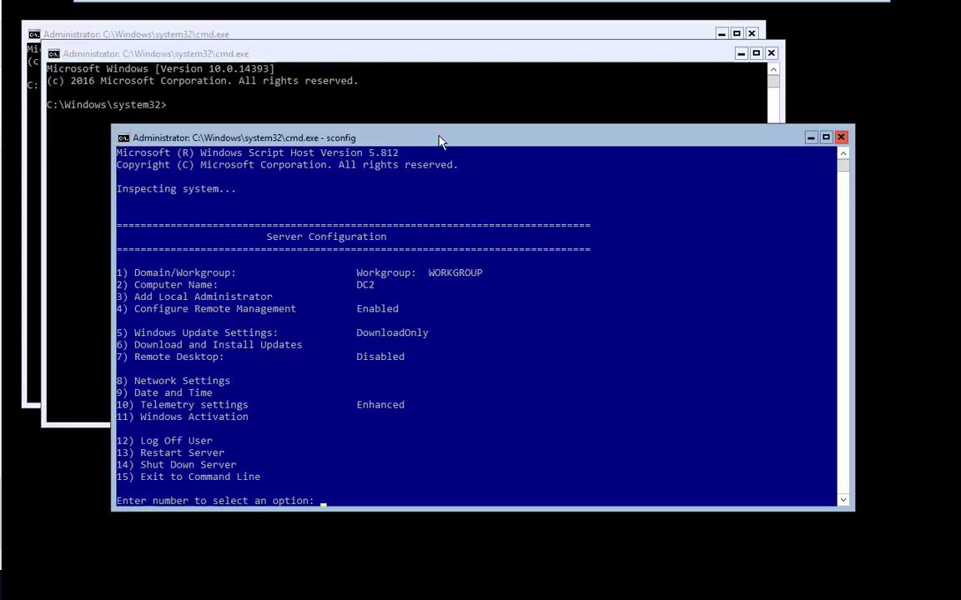
pyautogui.moveTo(442, 144); pyautogui.dragTo(590, 165)
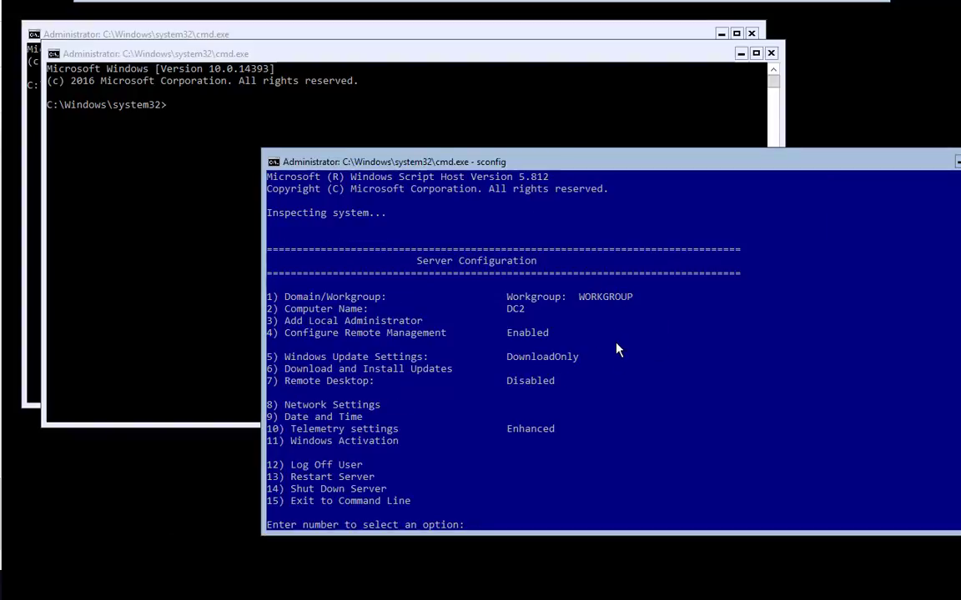
pyautogui.click(474, 144)
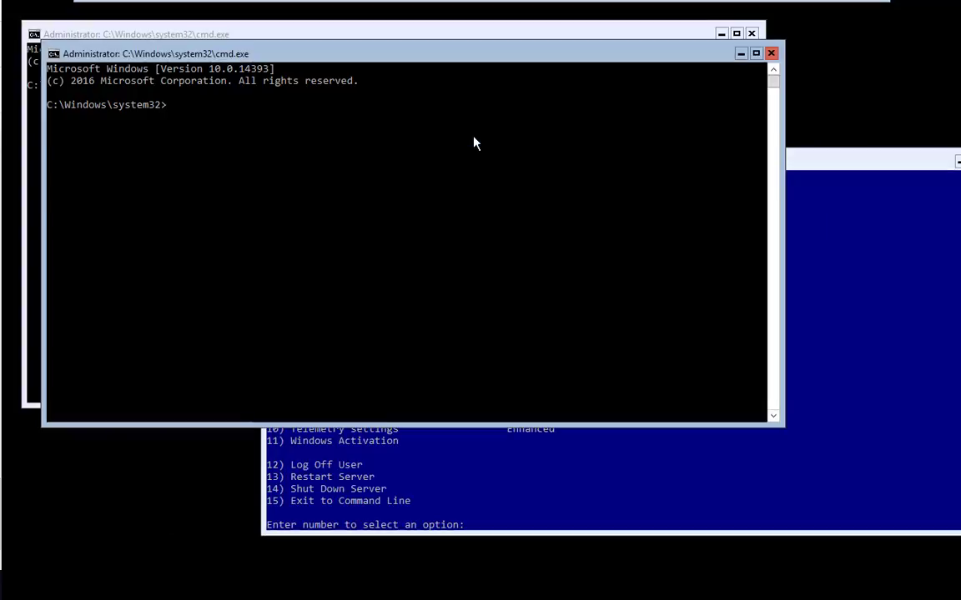
# - Enter a test string in one prompt and type 'netdom ren' in another
pyautogui.write('mdkljl;kj')
pyautogui.press('Return')
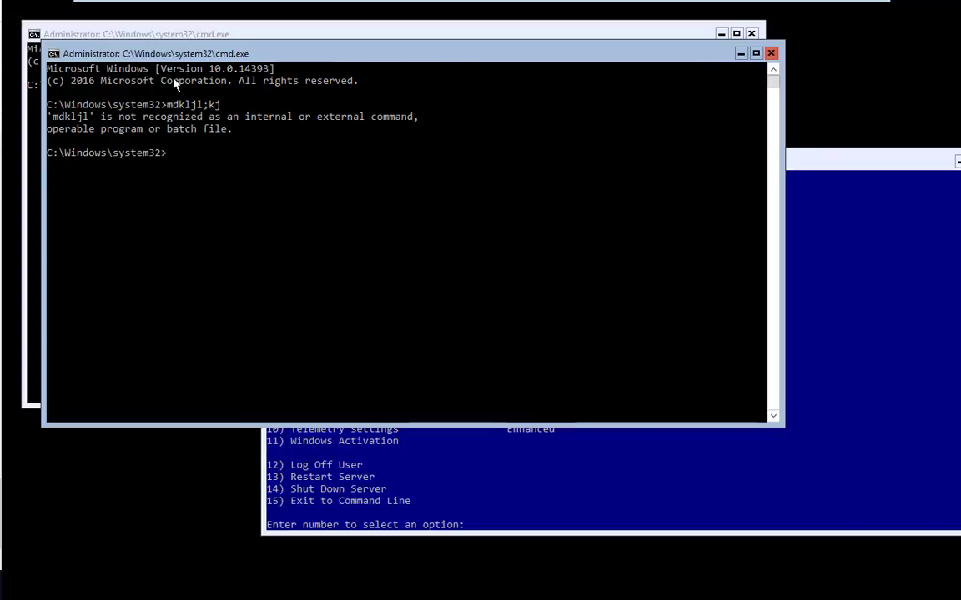
pyautogui.moveTo(248, 48); pyautogui.dragTo(410, 116)
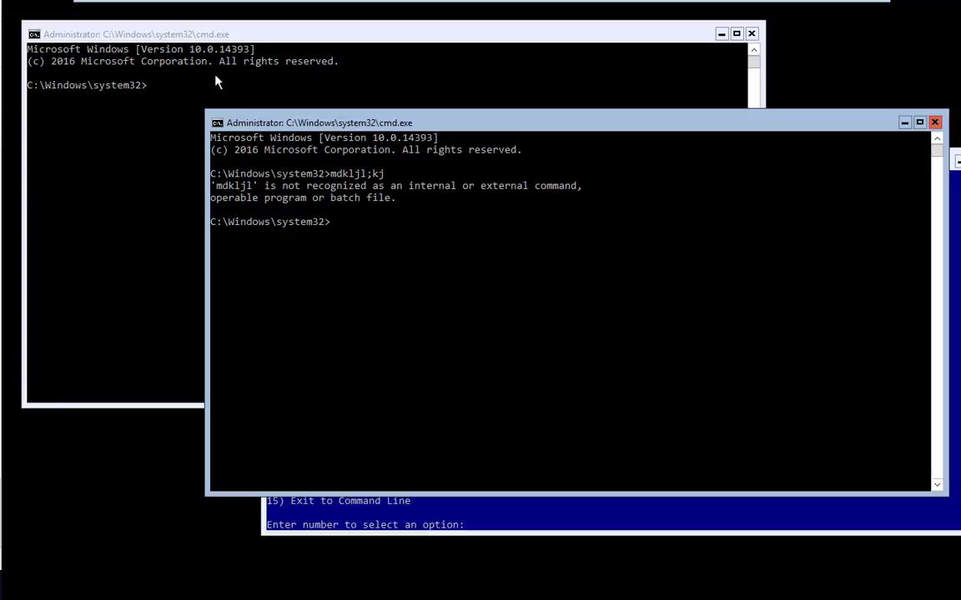
pyautogui.click(177, 93)
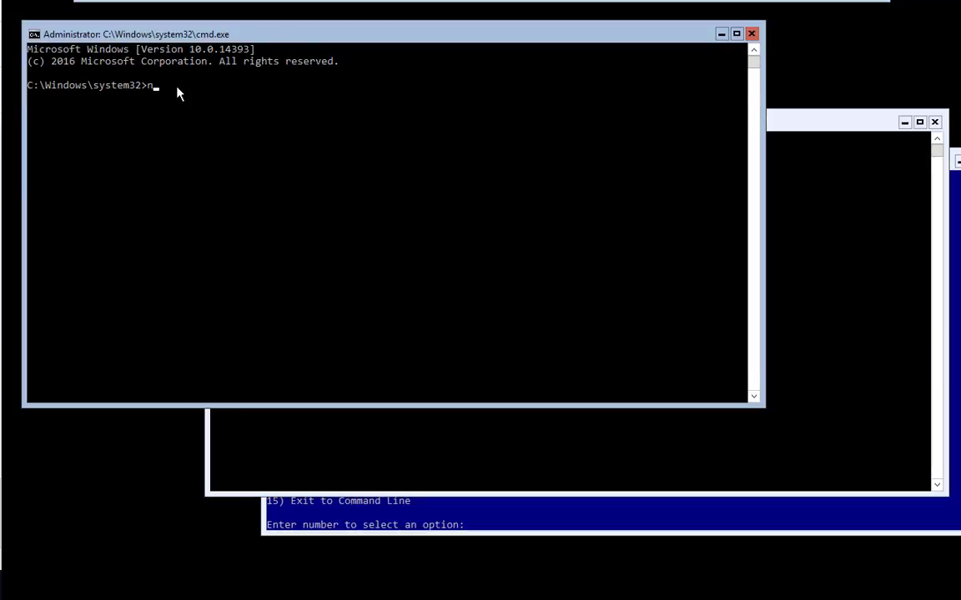
pyautogui.write('netdom ren')
# - Ping 8.8.8.8 from the second prompt, then rerun it with -t for a continuous ping
pyautogui.click(810, 245)
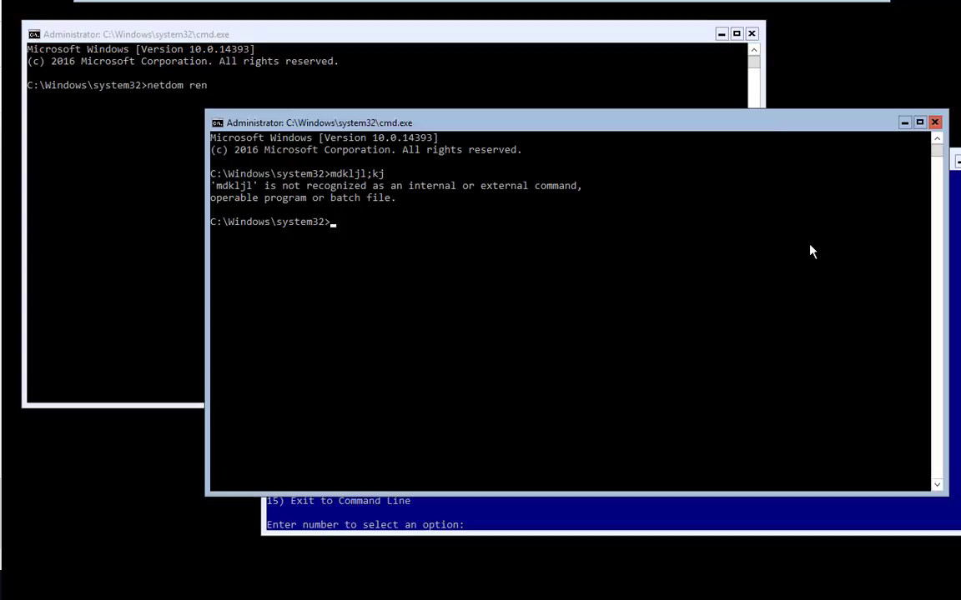
pyautogui.write('ping 8.8.8.8')
pyautogui.press('Return')
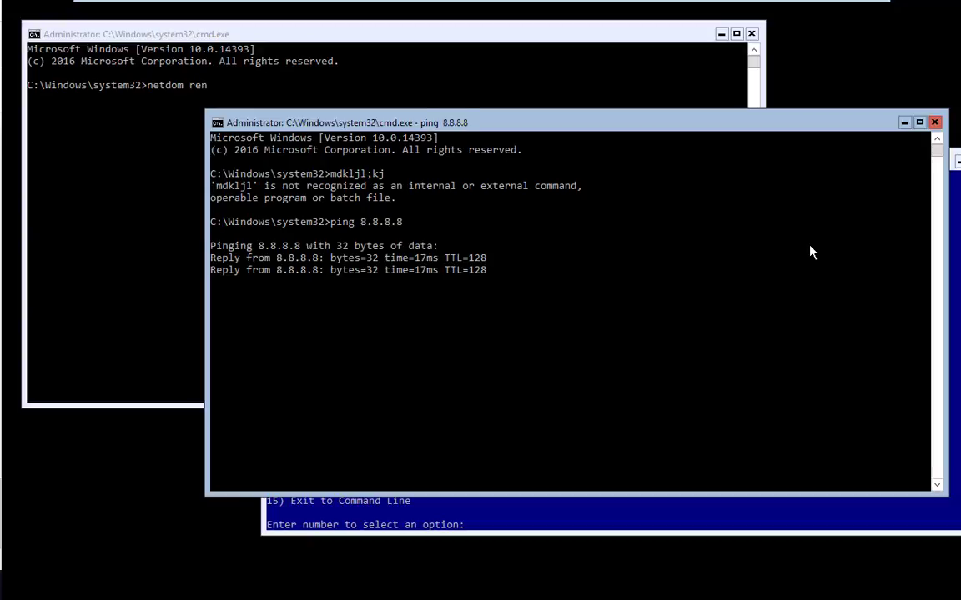
pyautogui.click(568, 518)
pyautogui.click(231, 301)
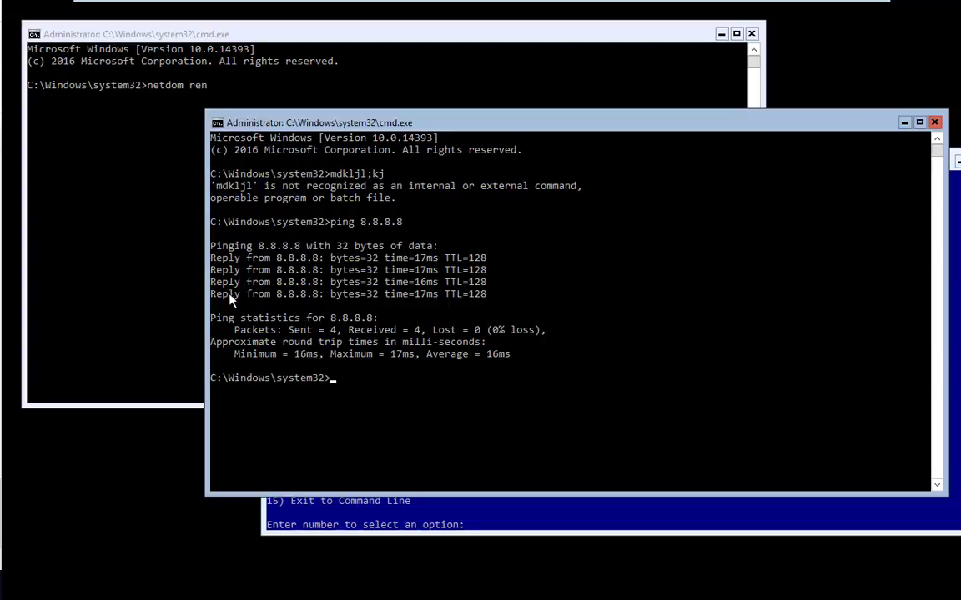
pyautogui.press('Up')
pyautogui.write('-t')
pyautogui.press('Return')
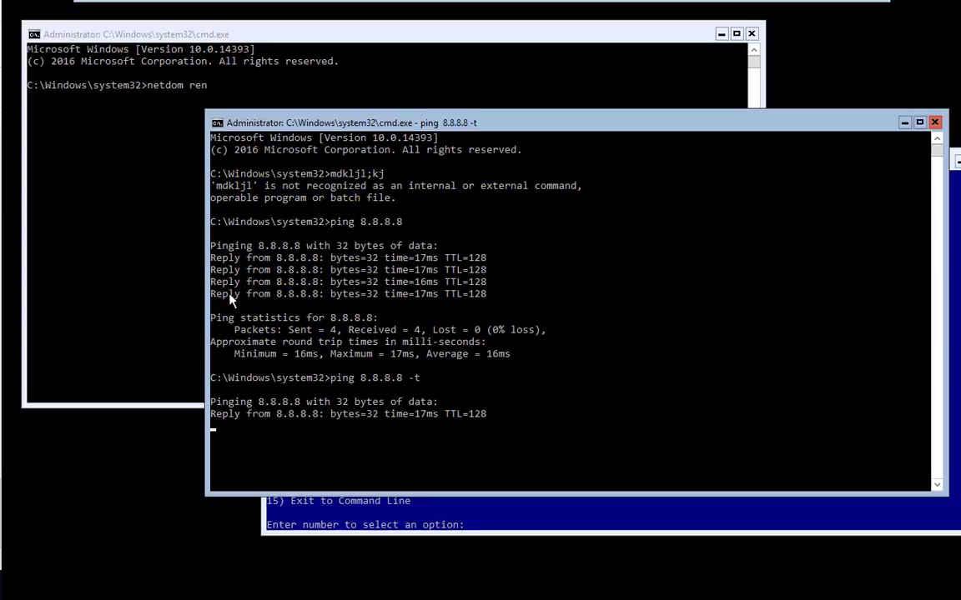
# - Shrink the ping window and move it up and to the right
pyautogui.click(116, 208)
pyautogui.click(821, 359)
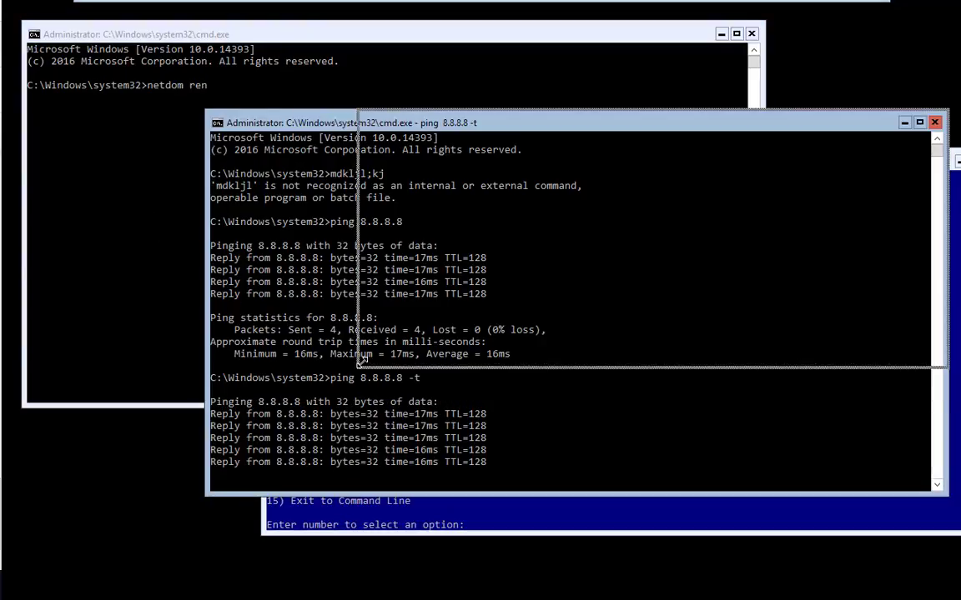
pyautogui.moveTo(204, 494); pyautogui.dragTo(360, 365)
pyautogui.moveTo(634, 125); pyautogui.dragTo(730, 95)
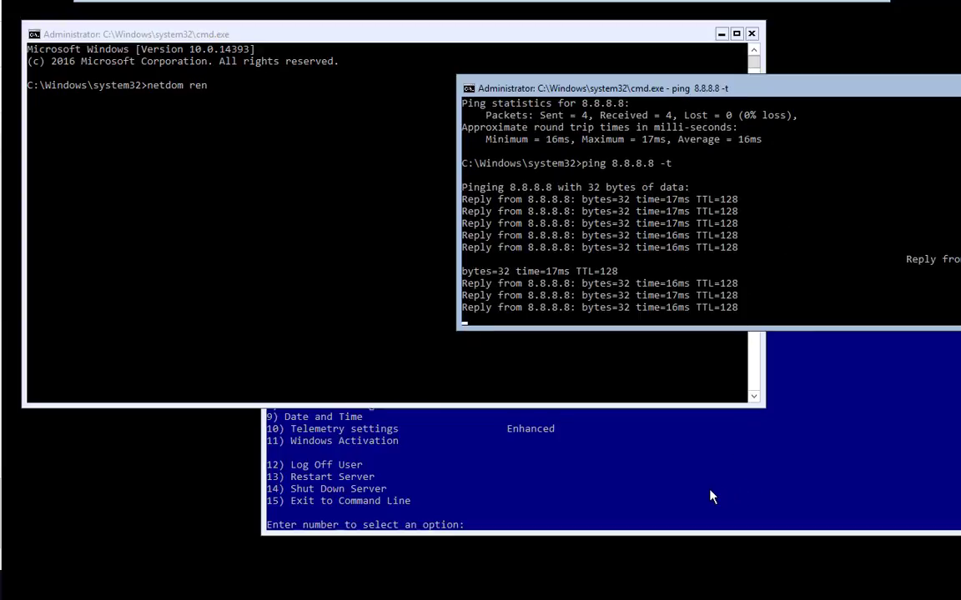
# - Close the netdom command prompt window
pyautogui.click(346, 331)
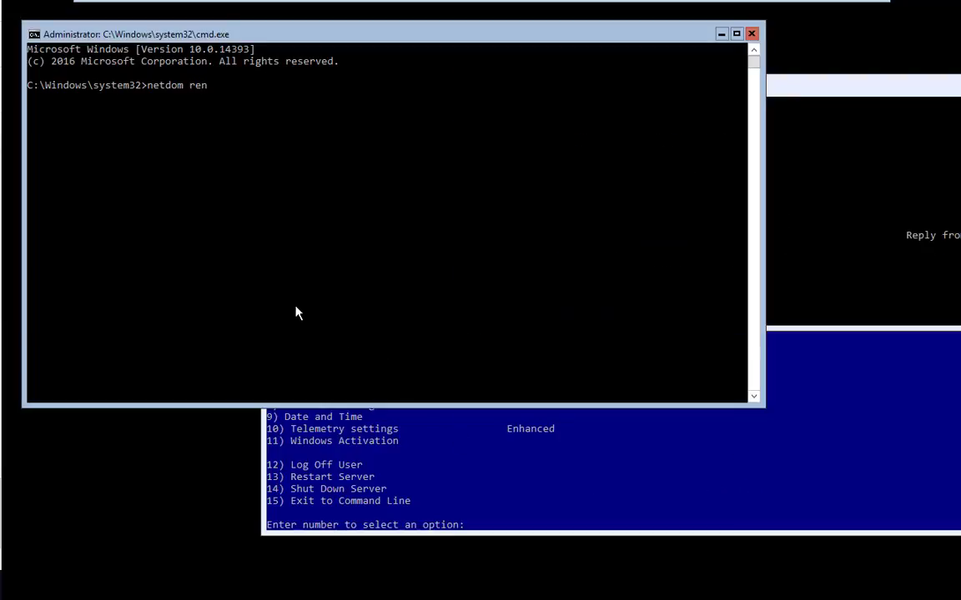
pyautogui.moveTo(784, 92); pyautogui.dragTo(533, 407)
pyautogui.click(418, 289)
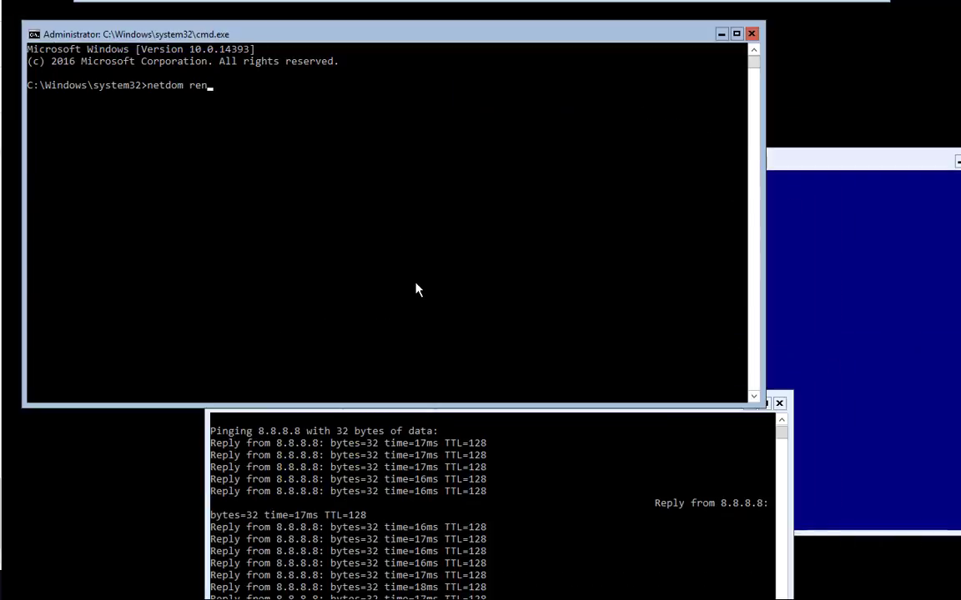
pyautogui.click(797, 315)
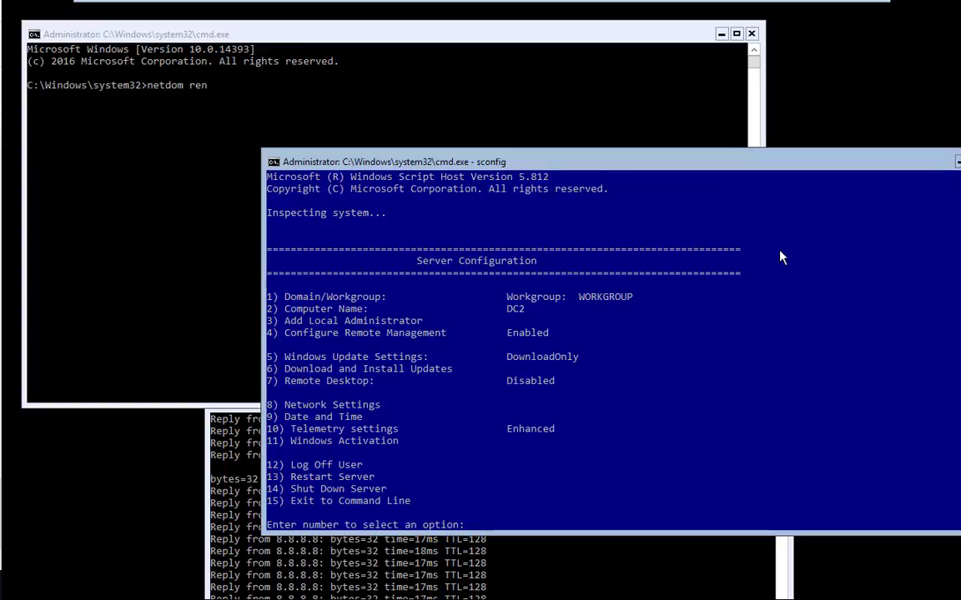
pyautogui.click(365, 110)
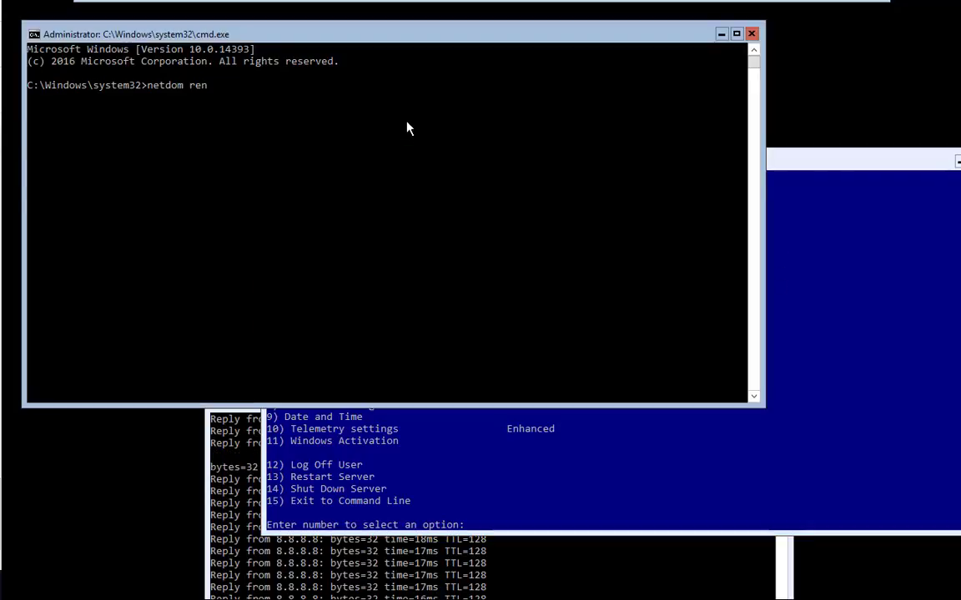
pyautogui.click(752, 34)
# - Close the Server Configuration window and move the continuous ping window up
pyautogui.moveTo(749, 158); pyautogui.dragTo(625, 76)
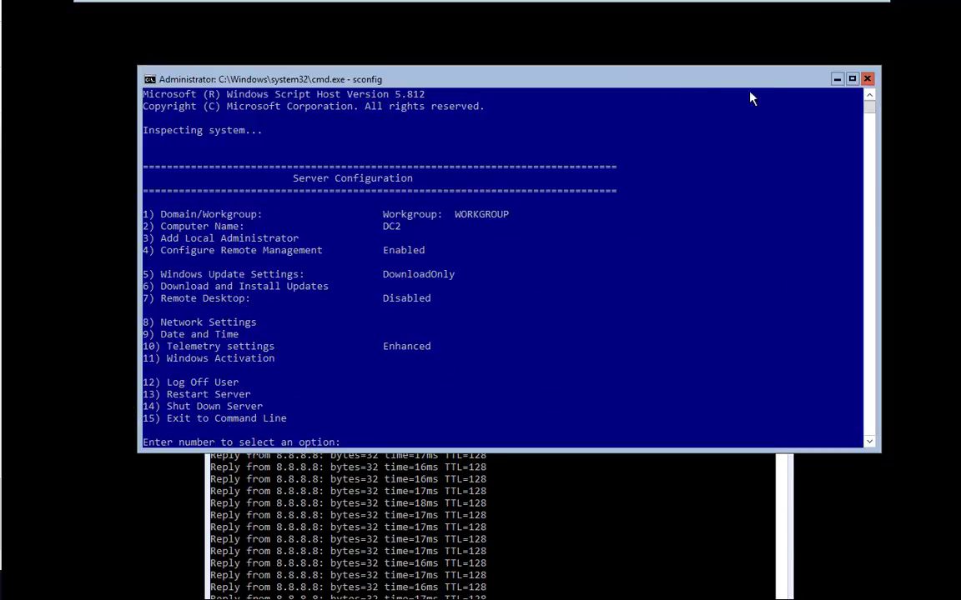
pyautogui.click(867, 78)
pyautogui.click(663, 478)
pyautogui.moveTo(655, 404)
pyautogui.mouseDown()
pyautogui.moveTo(613, 208)
pyautogui.moveTo(617, 111)
pyautogui.mouseUp()
# - Stop the continuous ping to 8.8.8.8 with Ctrl+C and clear the console with cls
pyautogui.click(594, 275)
pyautogui.press('Return')
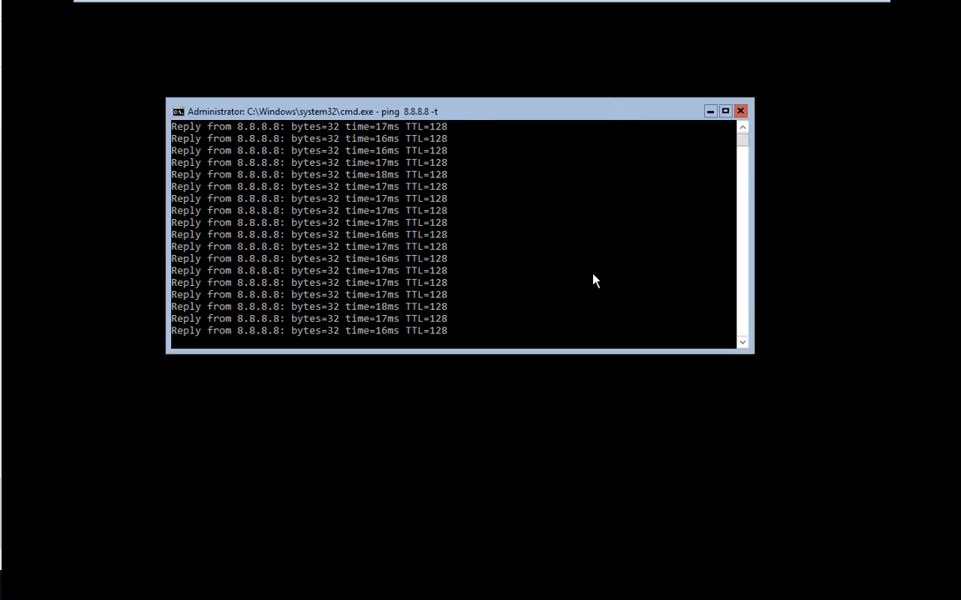
pyautogui.click(594, 281)
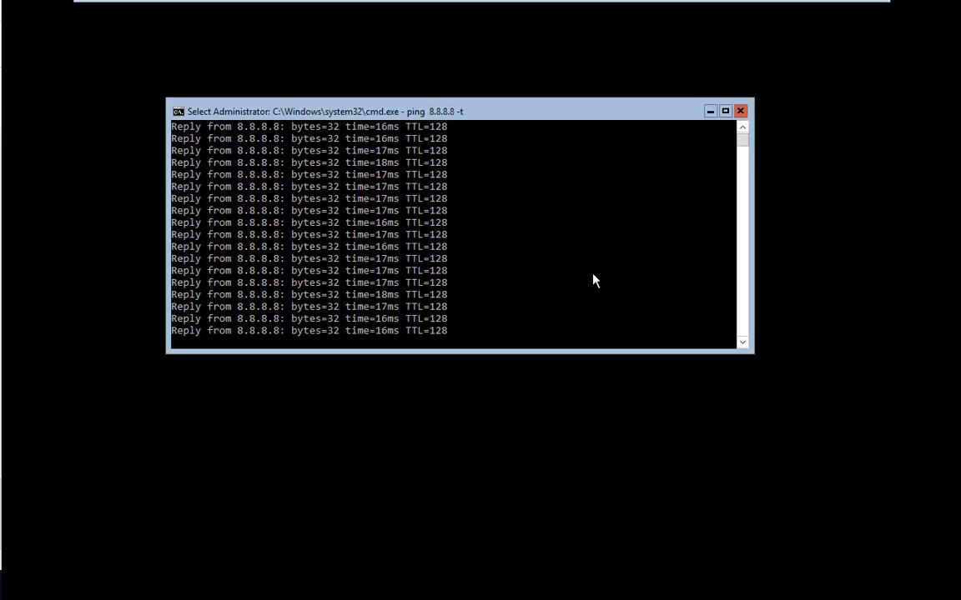
pyautogui.press('Return')
pyautogui.hotkey('ctrl', 'c')
pyautogui.press('Return')
pyautogui.press('Return')
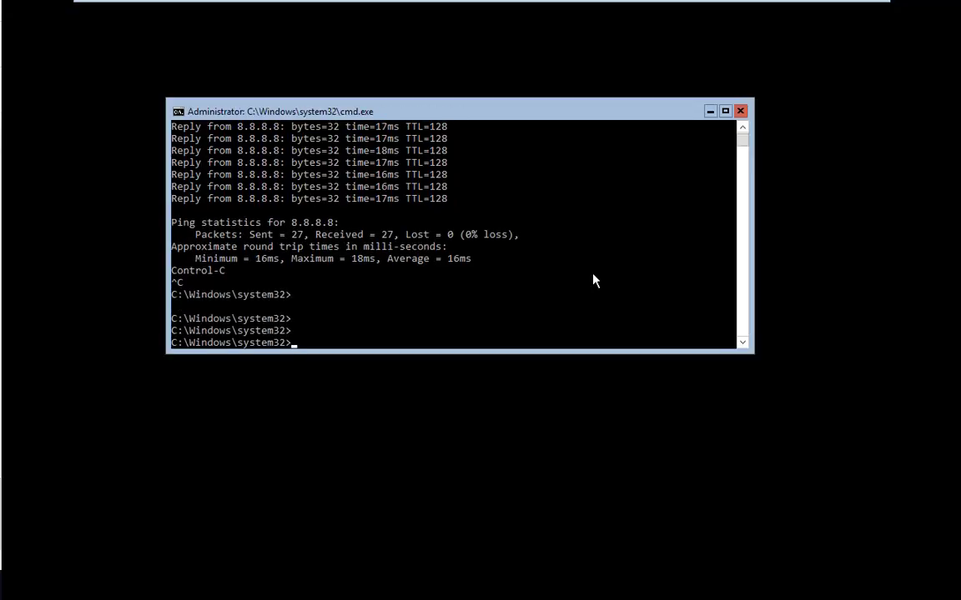
pyautogui.write('cls')
pyautogui.press('Return')
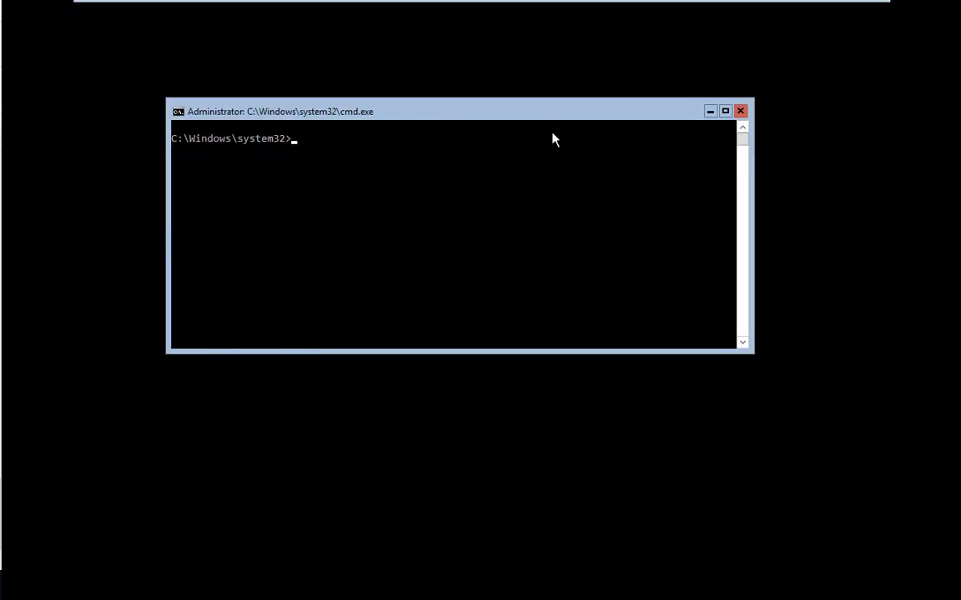
# - Make the console window taller and start a PowerShell session
pyautogui.moveTo(535, 381); pyautogui.dragTo(528, 420)
pyautogui.click(509, 289)
pyautogui.write('powershee')
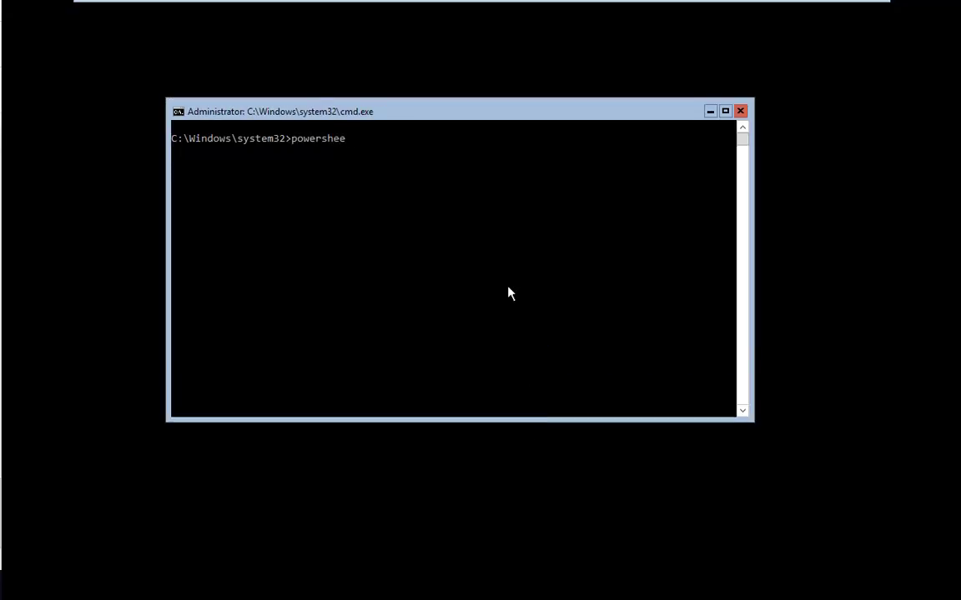
pyautogui.press('BackSpace')
pyautogui.write('ll')
pyautogui.press('Return')
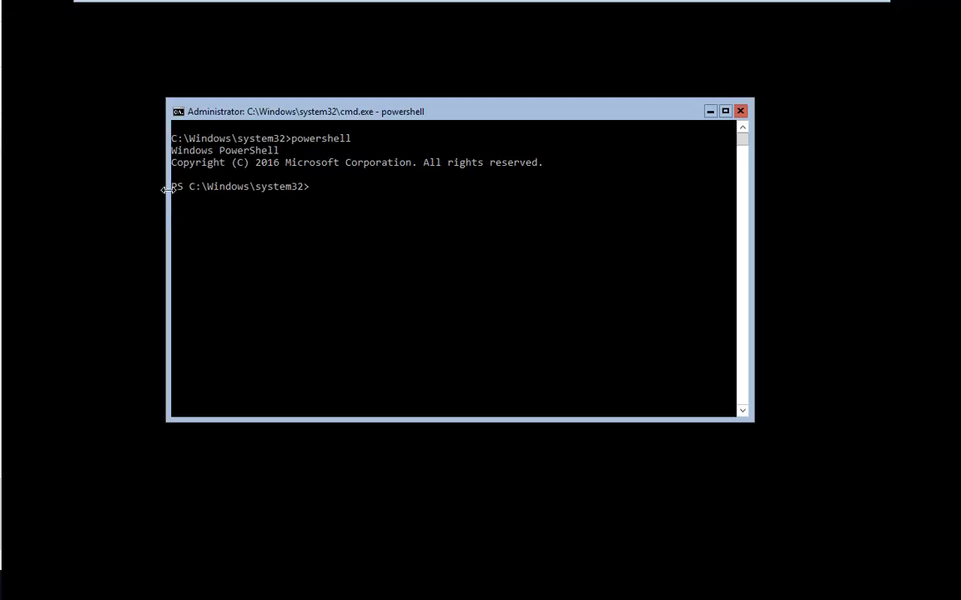
# - Exit PowerShell to return to the cmd prompt
pyautogui.moveTo(461, 318); pyautogui.dragTo(462, 327)
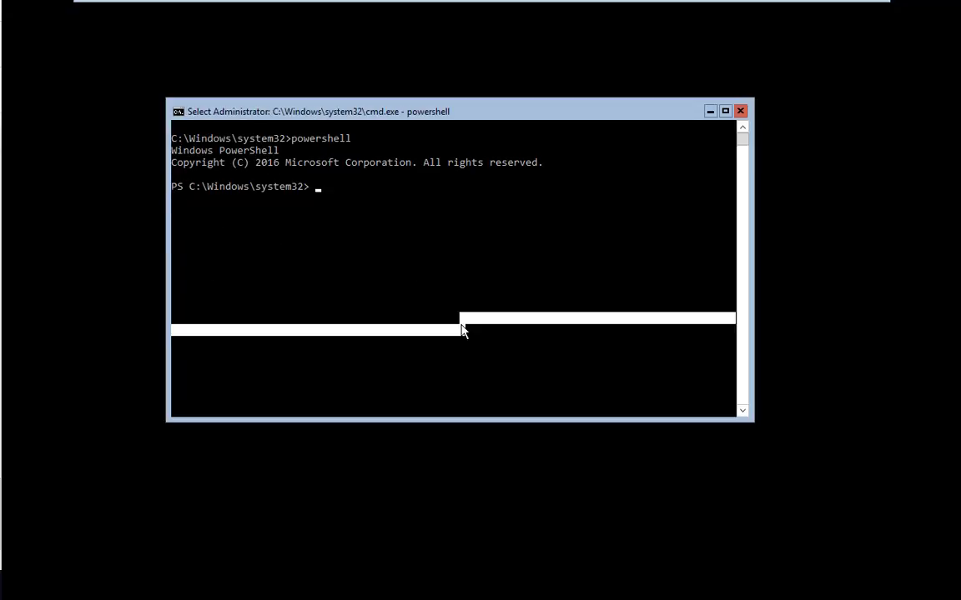
pyautogui.click(410, 279)
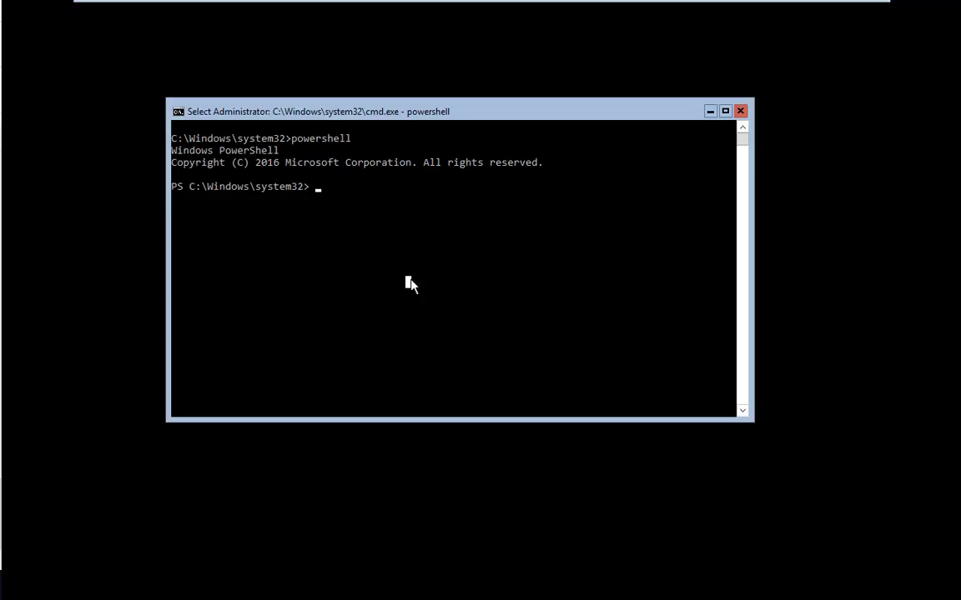
pyautogui.press('Escape')
pyautogui.write('exit')
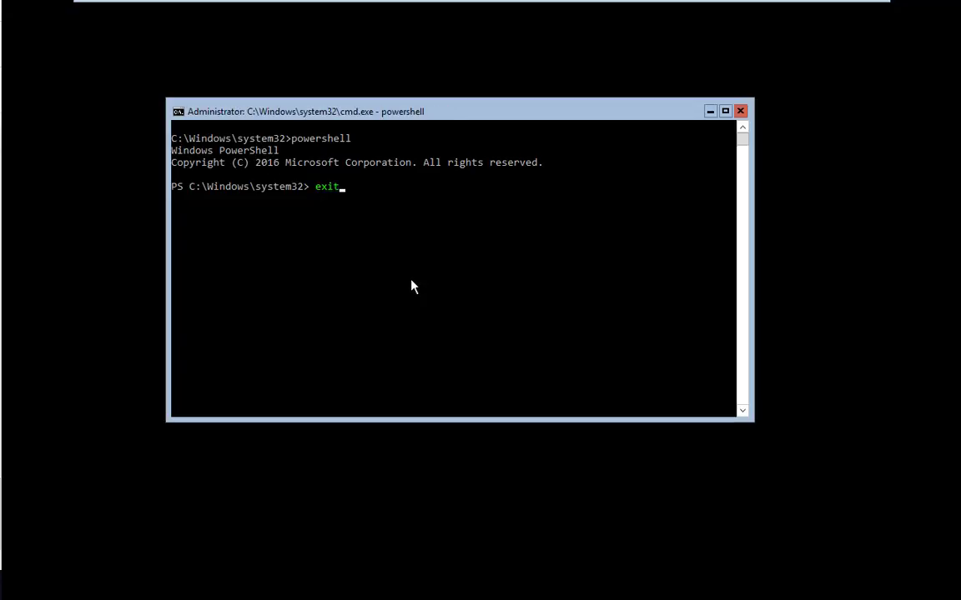
pyautogui.press('Return')
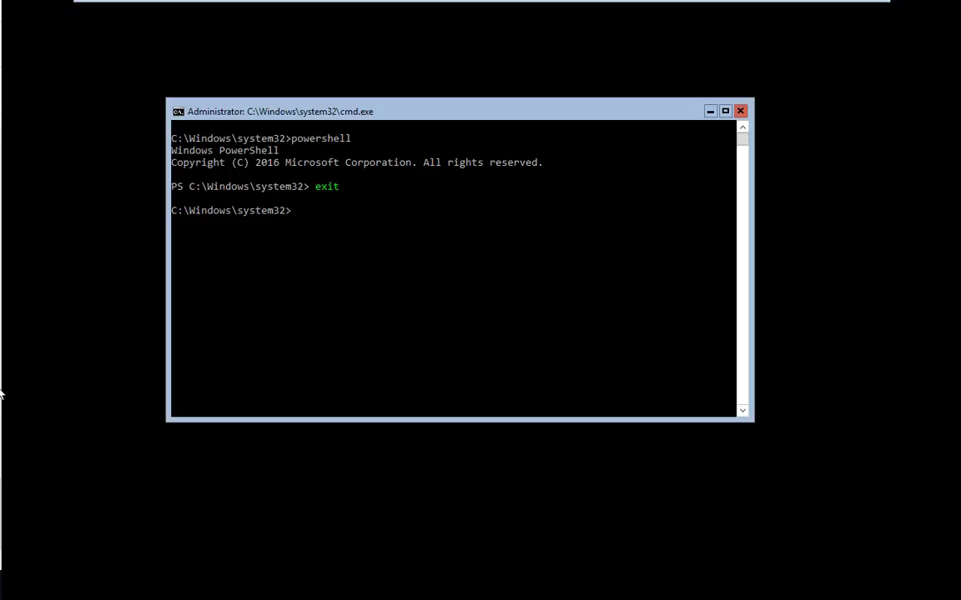
pyautogui.click(293, 337)
# - Power off DC2 with shutdown /s /t 0
pyautogui.write('shutdown /s /t 0')
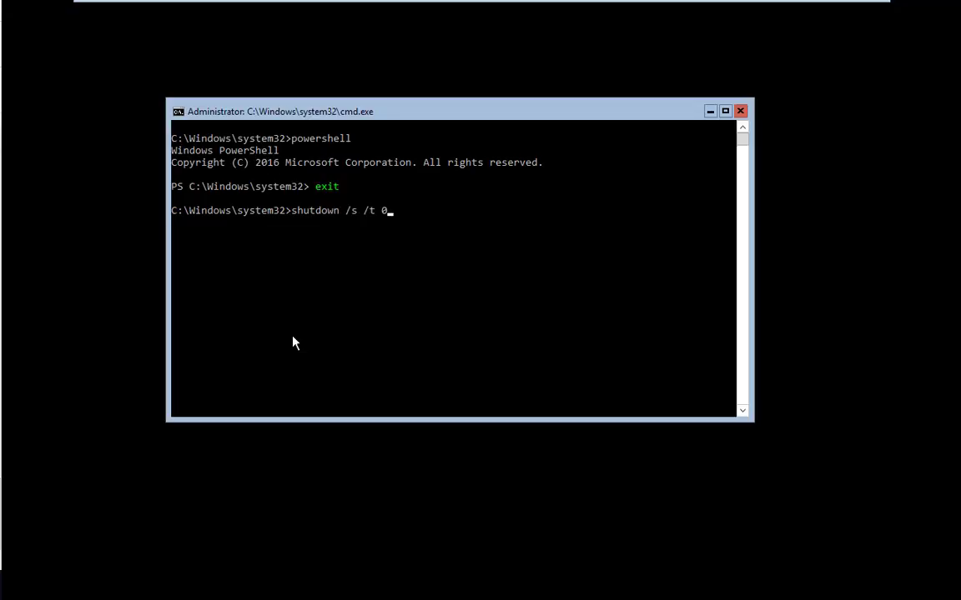
pyautogui.press('Return')
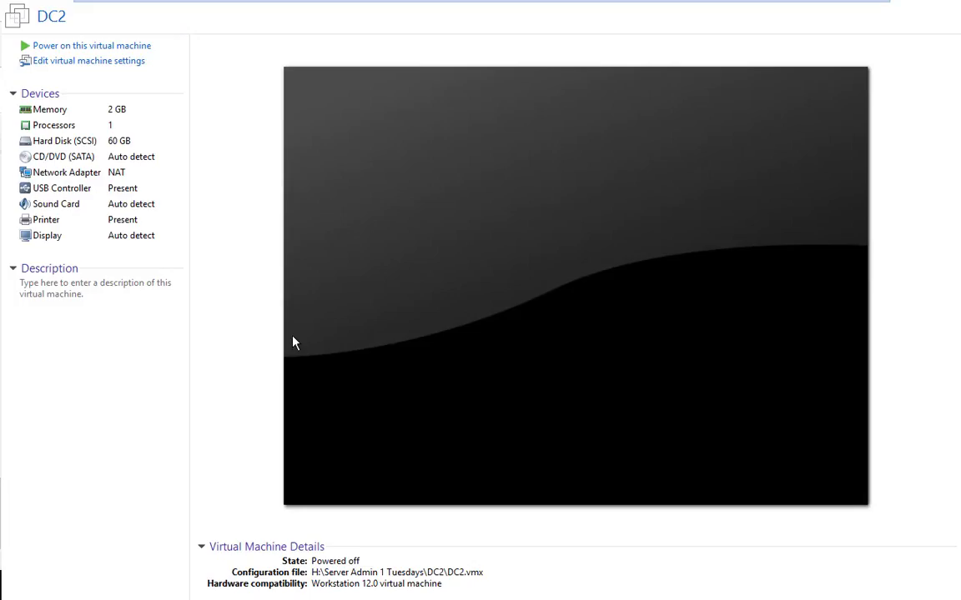
# - Take a DC2 snapshot named 'Base Image' and close the DC2 tab
pyautogui.moveTo(418, 4)
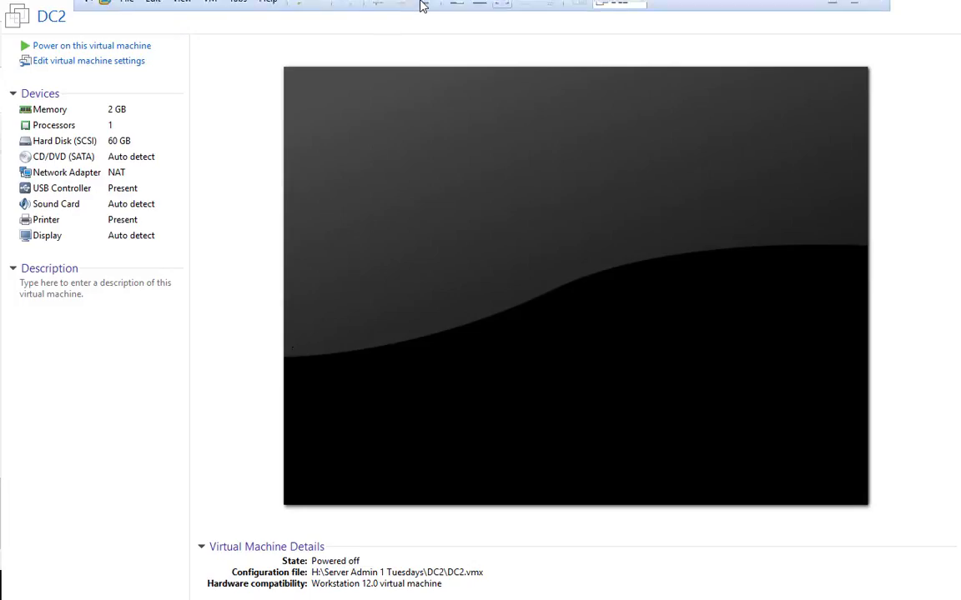
pyautogui.click(210, 10)
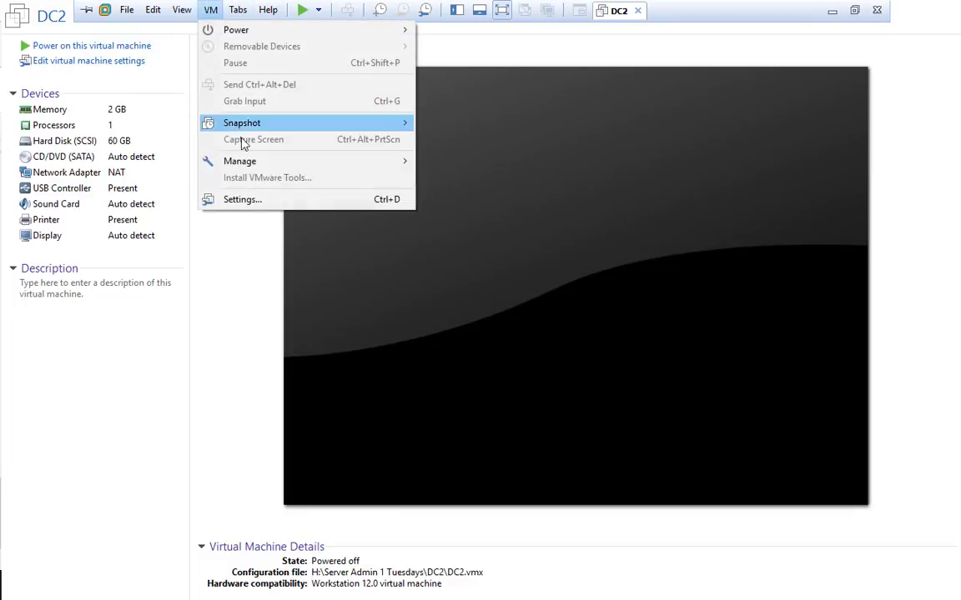
pyautogui.moveTo(242, 130)
pyautogui.click(174, 129)
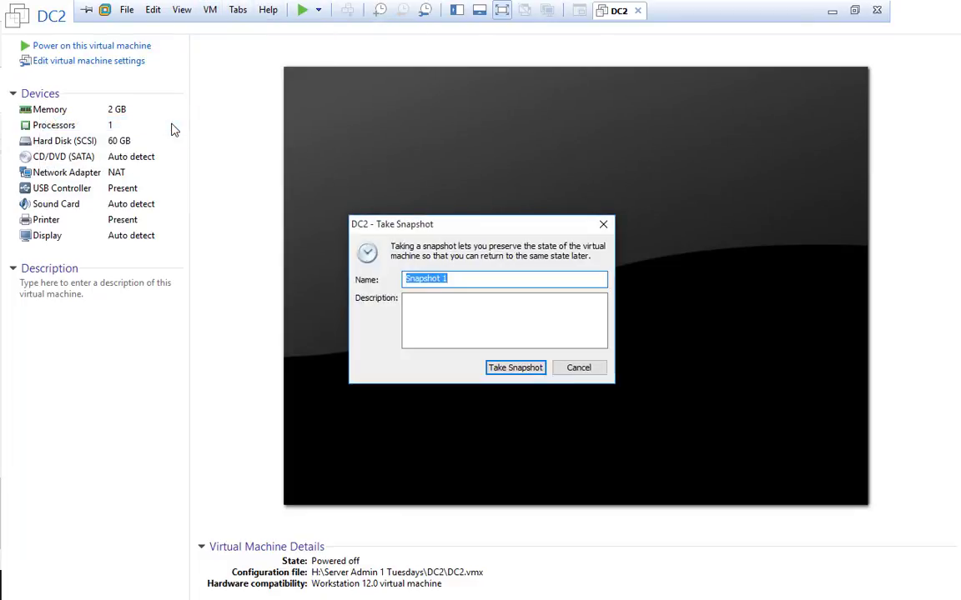
pyautogui.write('Base Image')
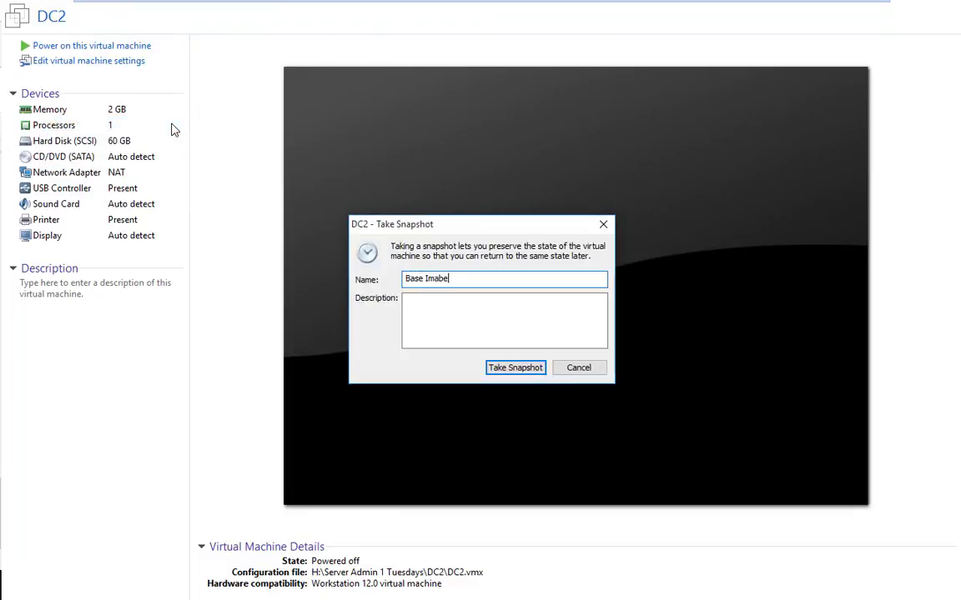
pyautogui.press('Return')
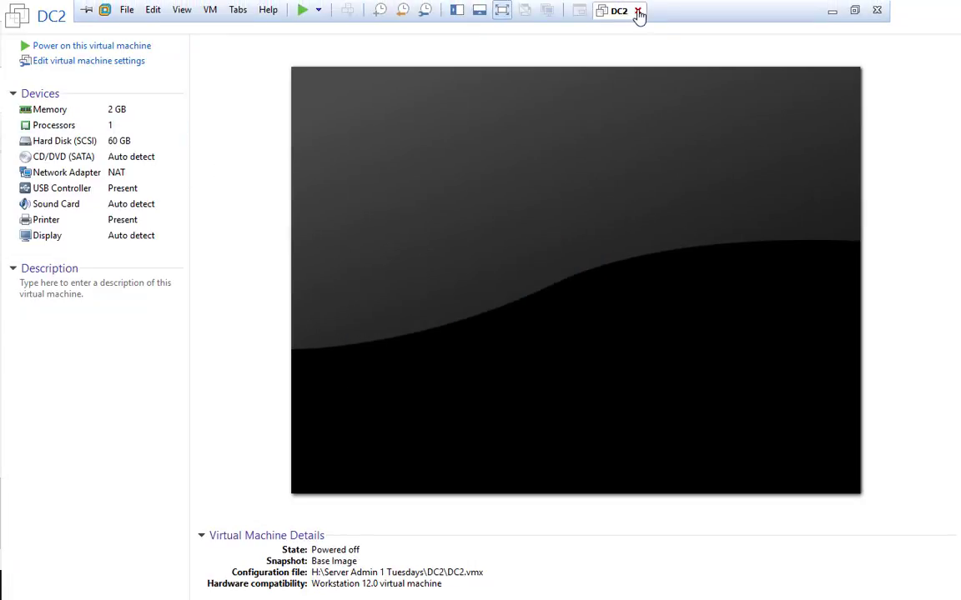
pyautogui.click(637, 9)
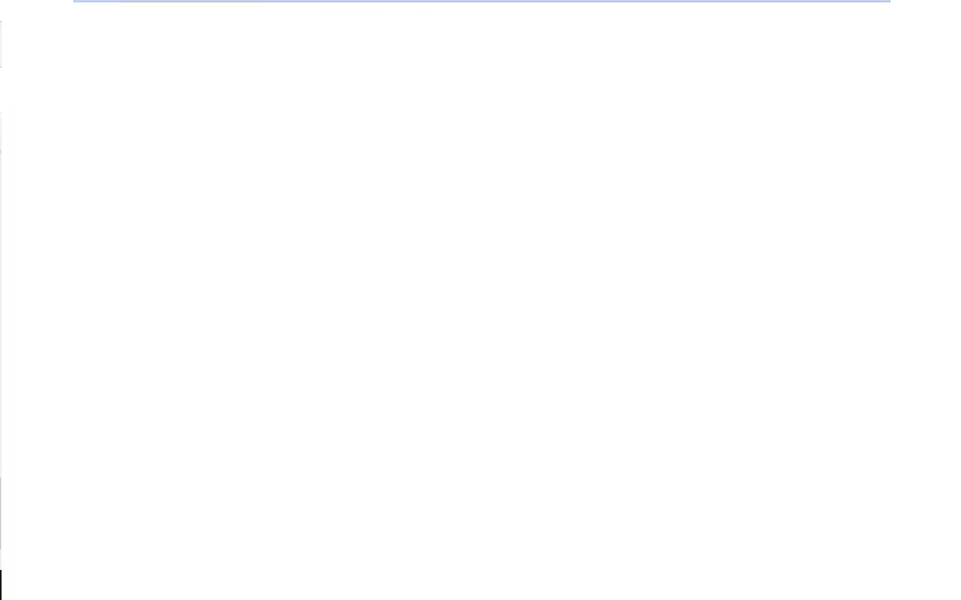
# - Open the Server Admin 1 Tuesdays folder on drive H: in File Explorer
pyautogui.press('super+e')
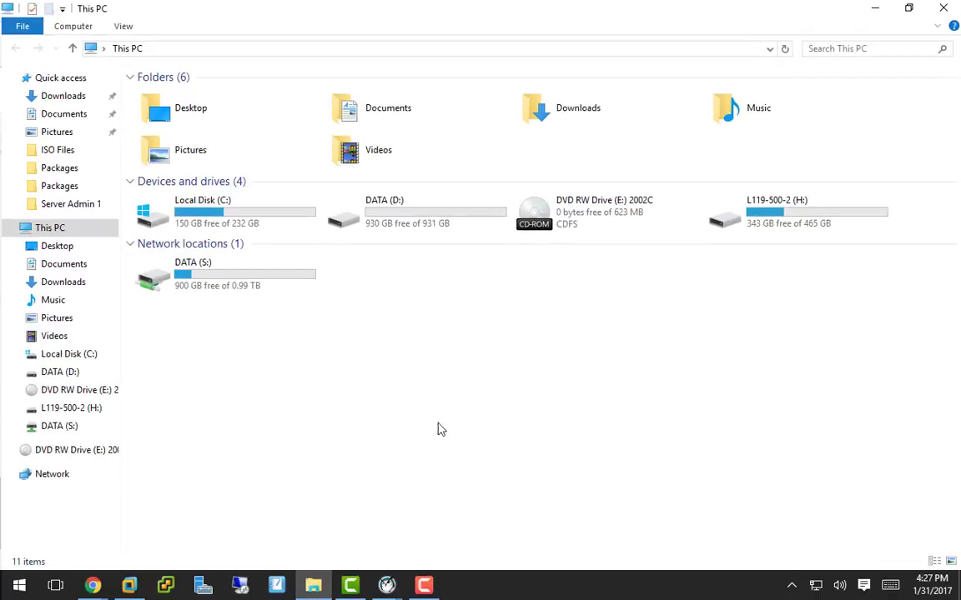
pyautogui.doubleClick(736, 218)
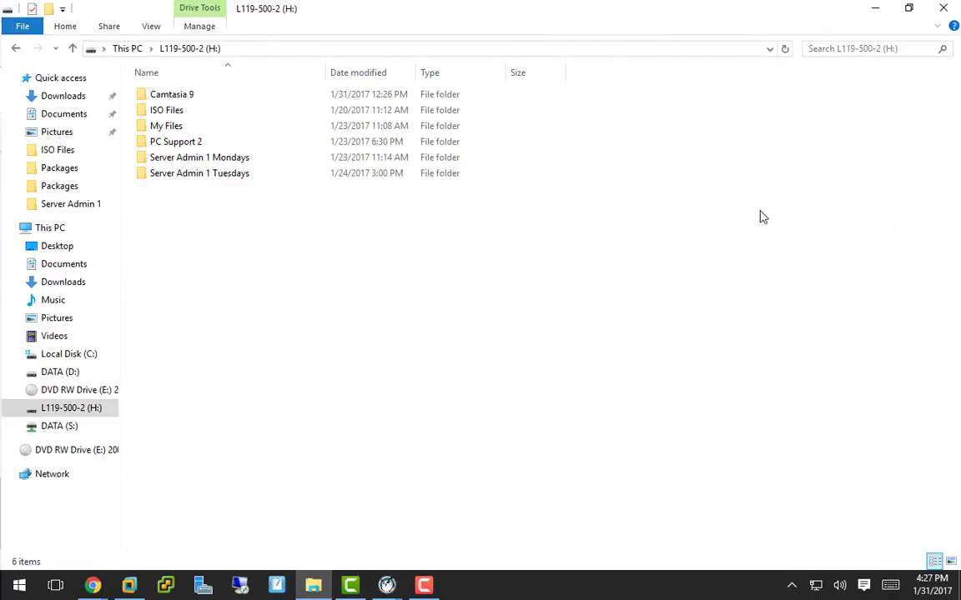
pyautogui.doubleClick(200, 173)
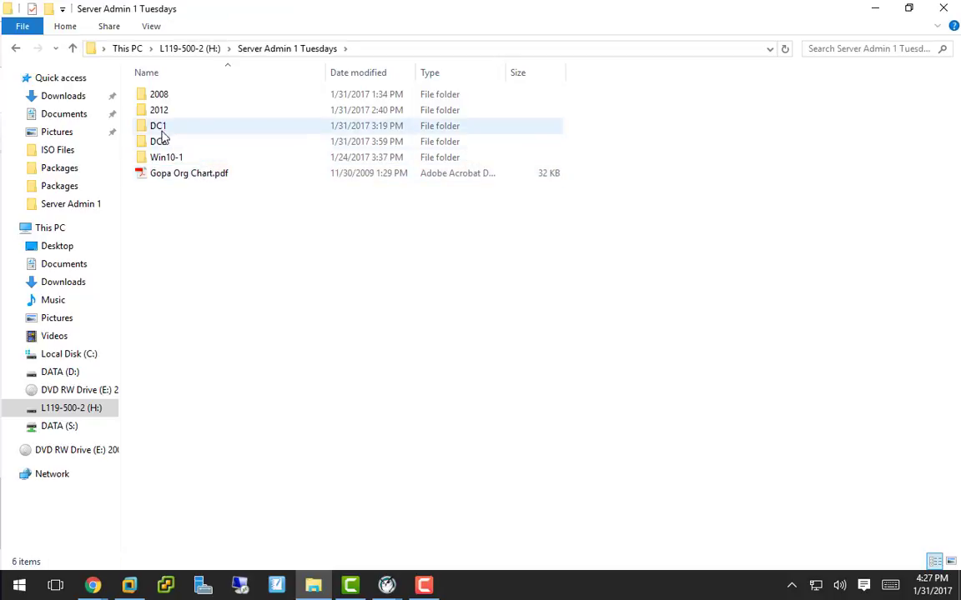
# - Check folder sizes in Properties: DC1 is 9.93 GB and DC2 is 6.54 GB
pyautogui.rightClick(163, 131)
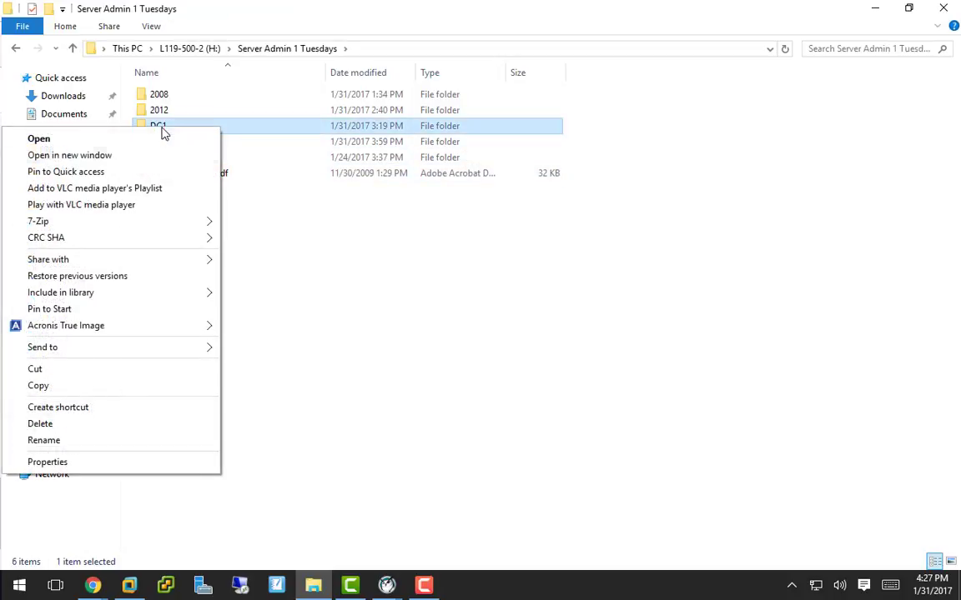
pyautogui.click(110, 463)
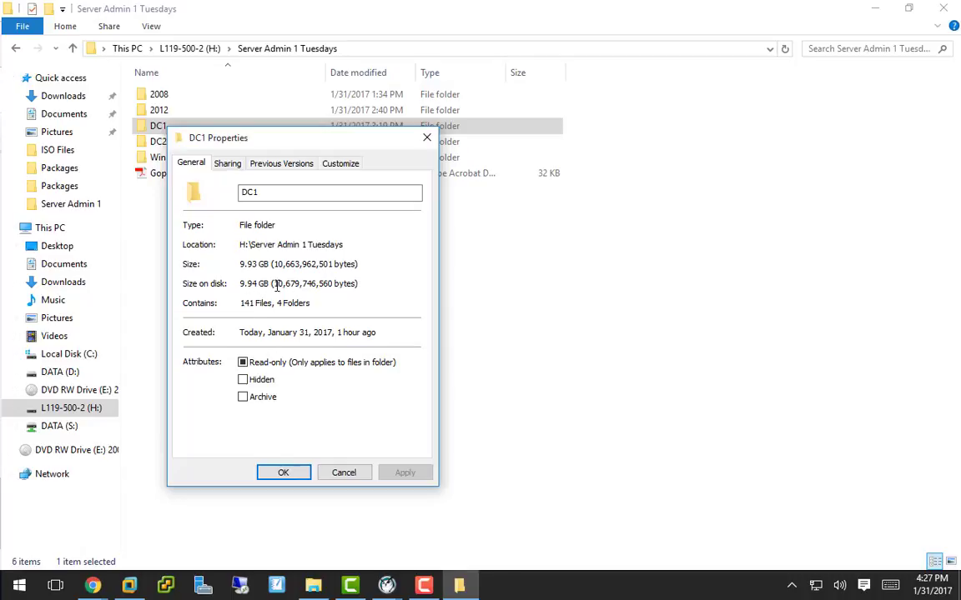
pyautogui.click(343, 473)
pyautogui.rightClick(160, 141)
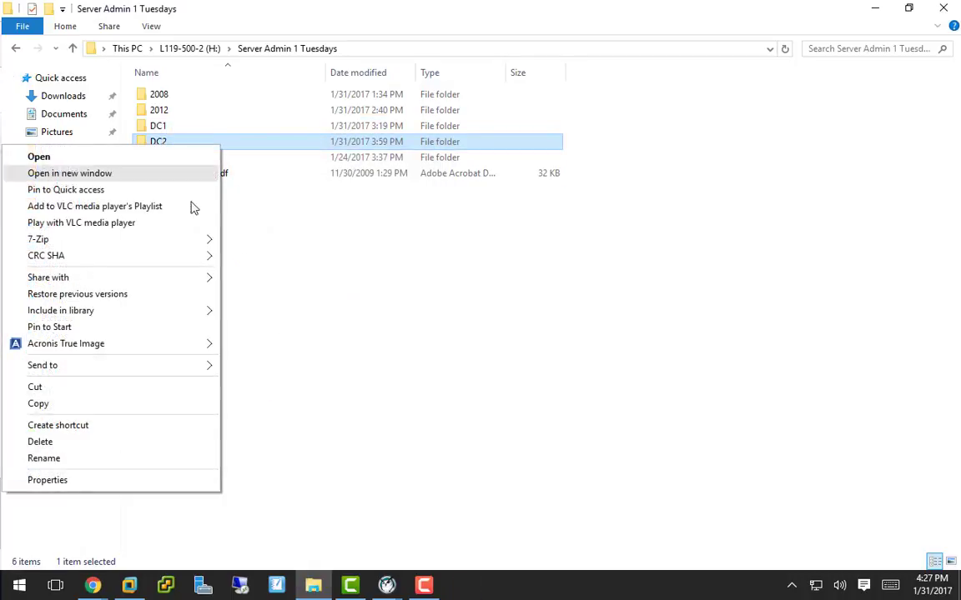
pyautogui.click(47, 480)
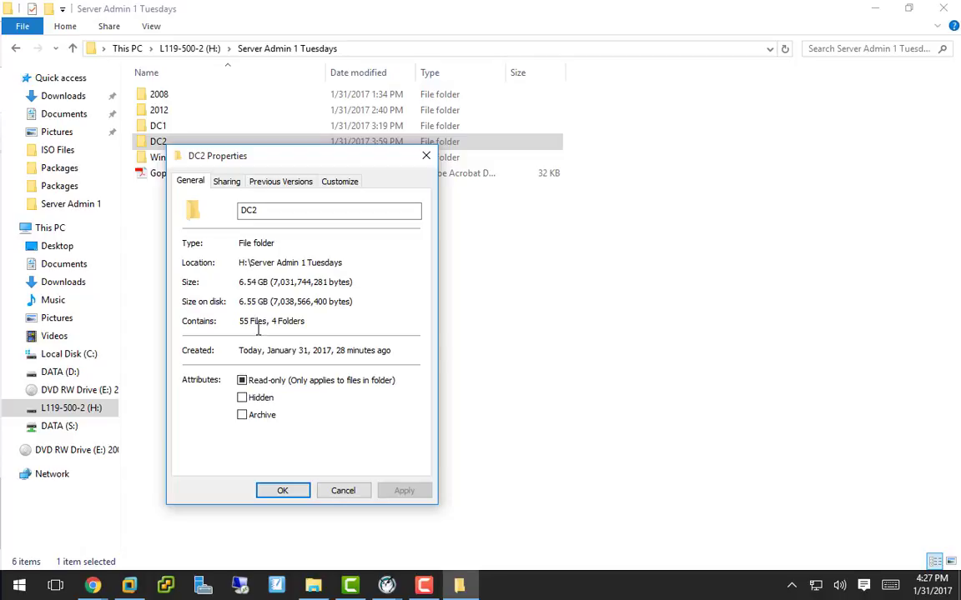
pyautogui.click(342, 491)
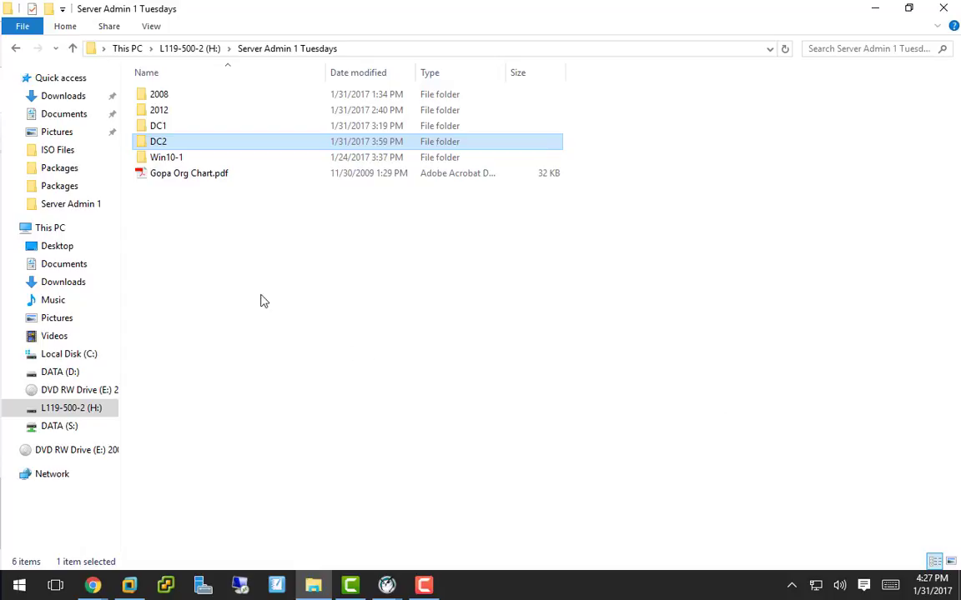
pyautogui.moveTo(169, 148)
# - Maximize the S1-LP02 Google Doc window and select the Server-Gui-Shell text in step 6.5.5
pyautogui.moveTo(0, 158); pyautogui.dragTo(88, 0)
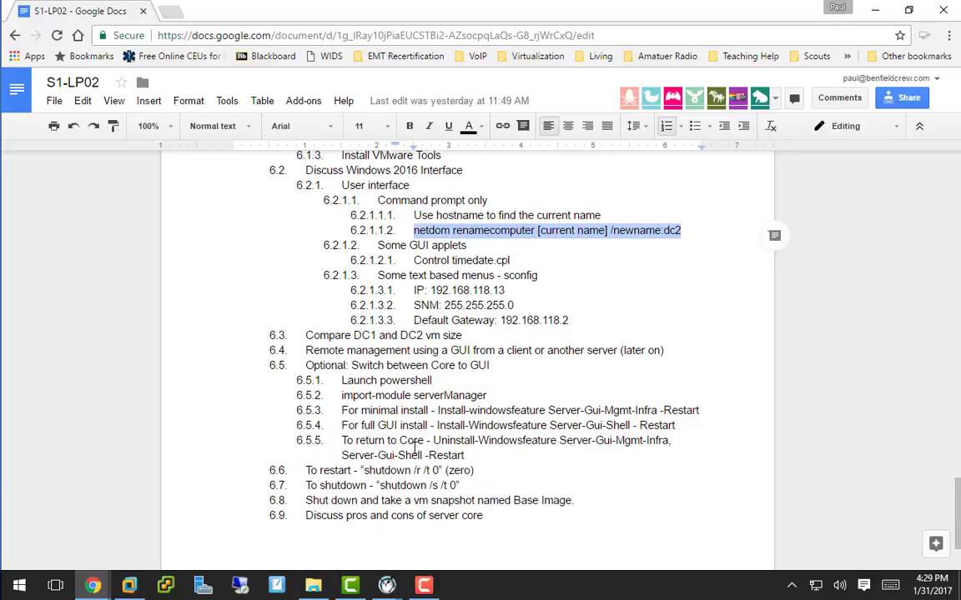
pyautogui.doubleClick(344, 456)
pyautogui.moveTo(384, 457); pyautogui.dragTo(421, 456)
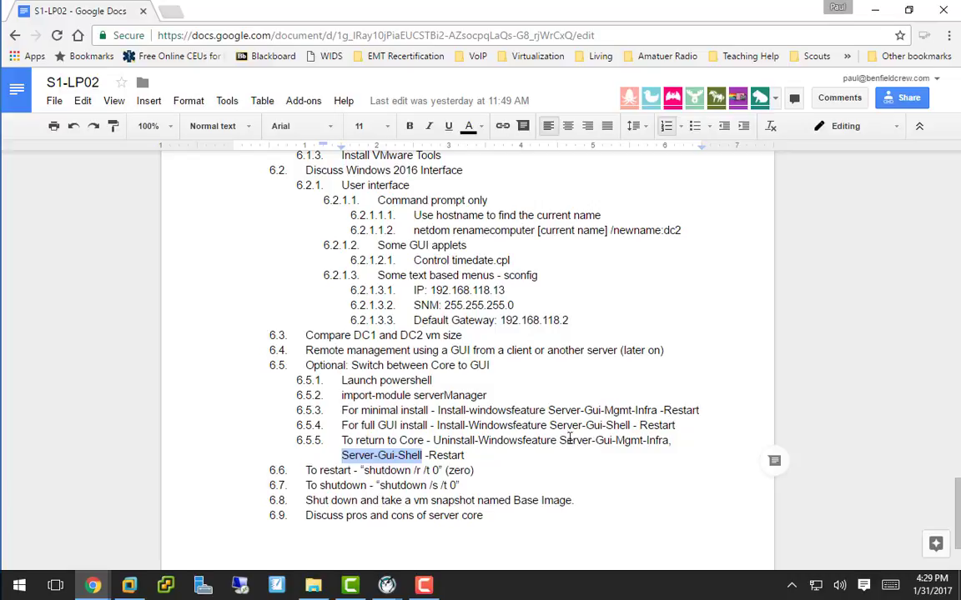
pyautogui.moveTo(559, 440); pyautogui.dragTo(426, 461)
pyautogui.press('F10')
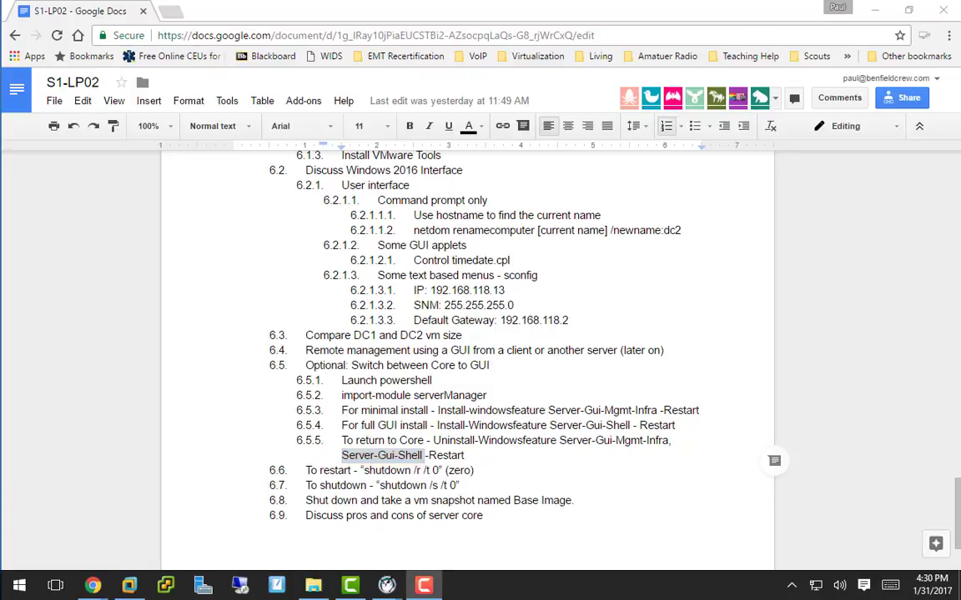